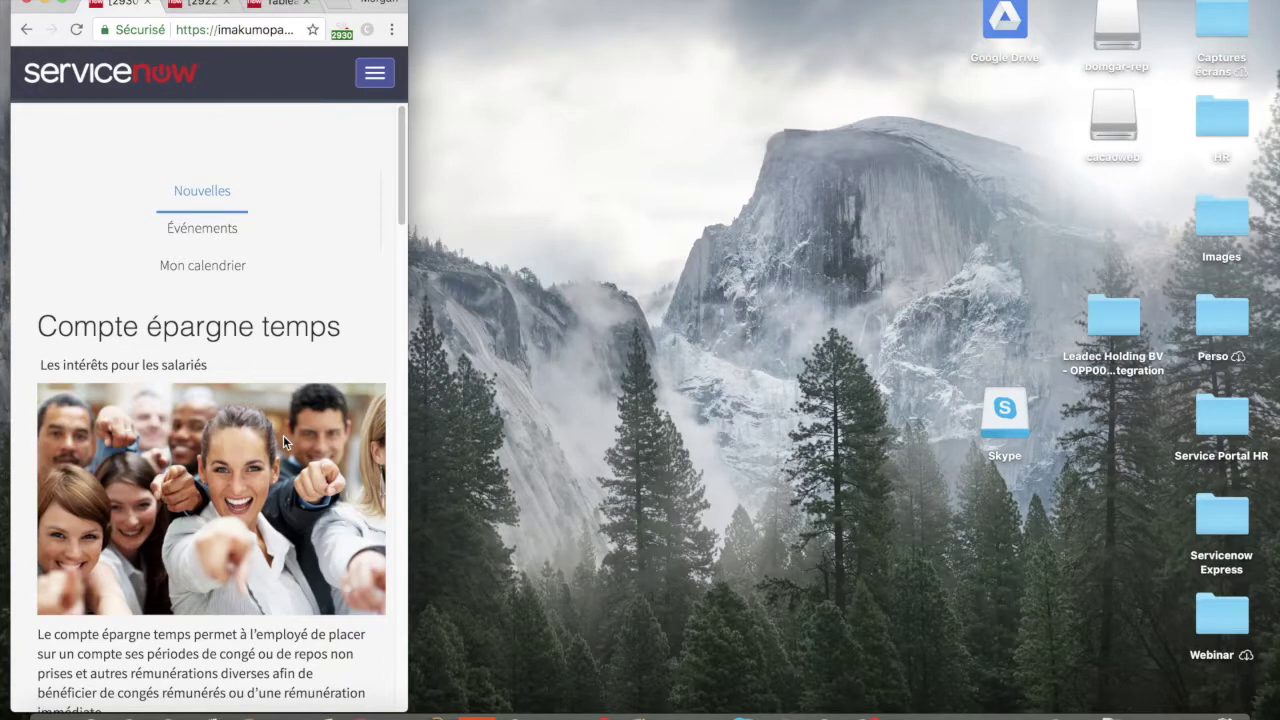
- Scroll down the narrow HR portal window, then maximize the browser to full screen
scroll(284, 441, down, 10)
scroll(283, 441, down, 10)
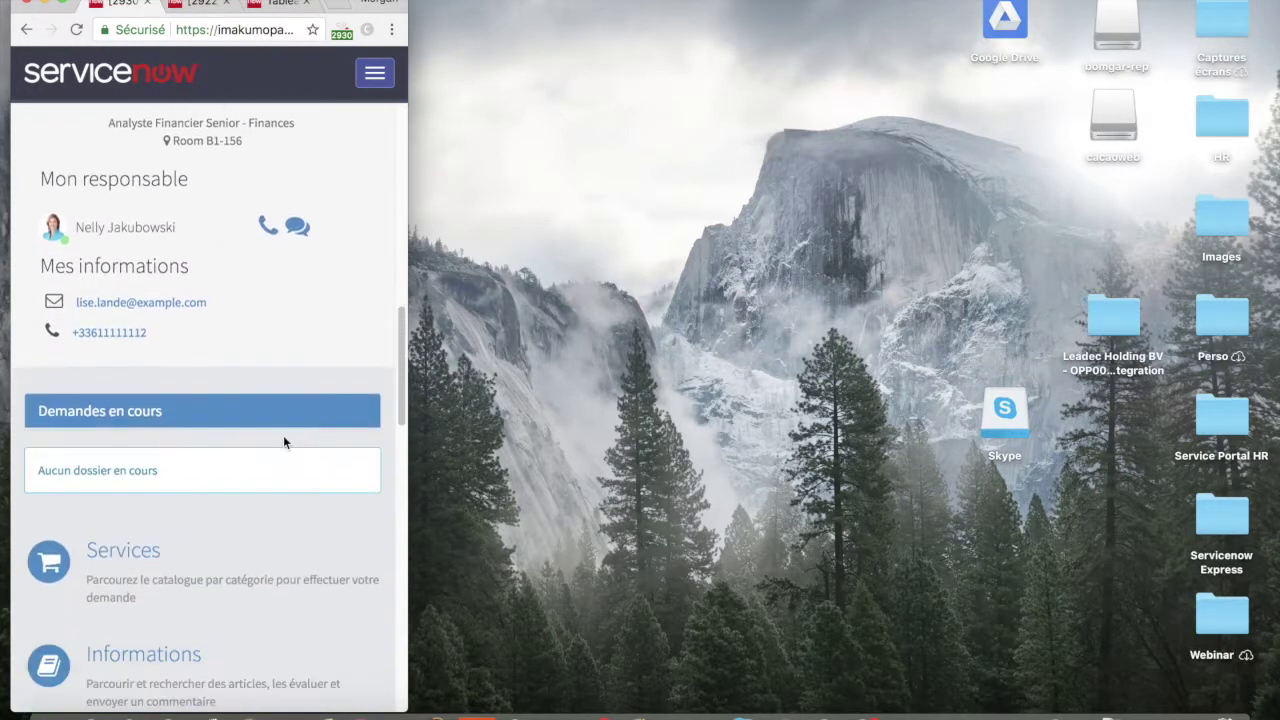
scroll(283, 435, down, 5)
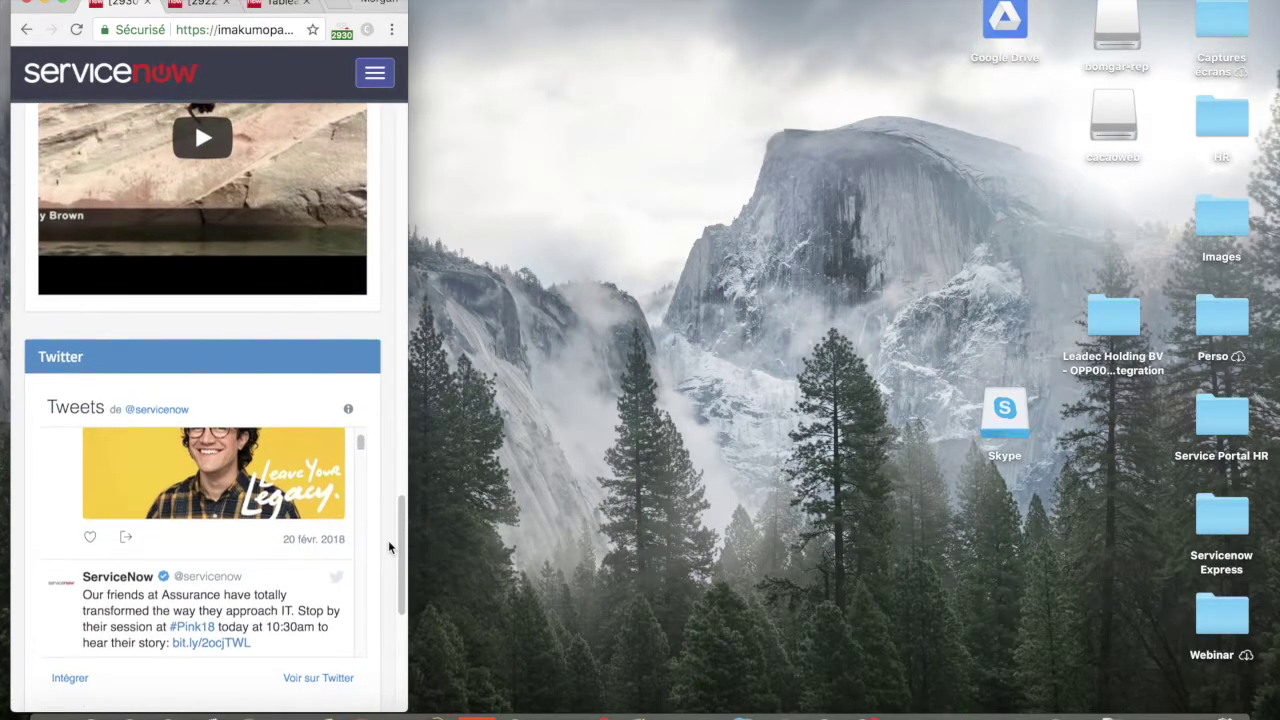
scroll(388, 545, down, 5)
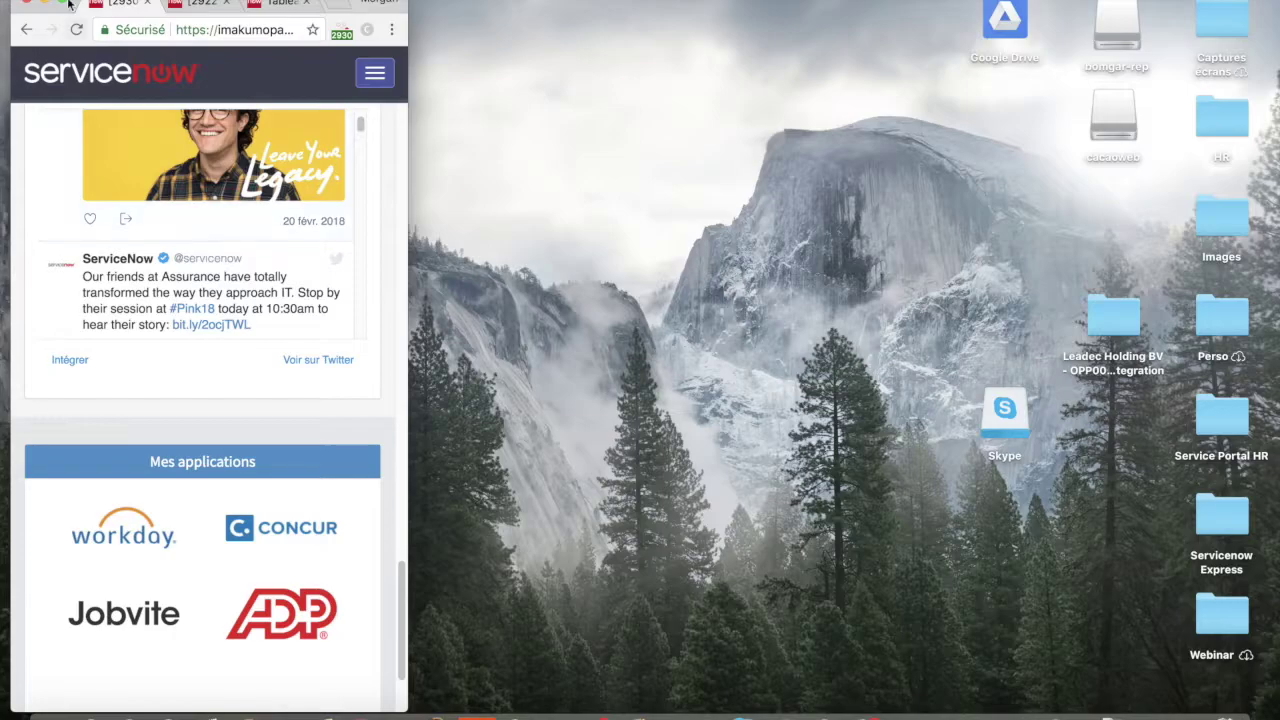
click(66, 6)
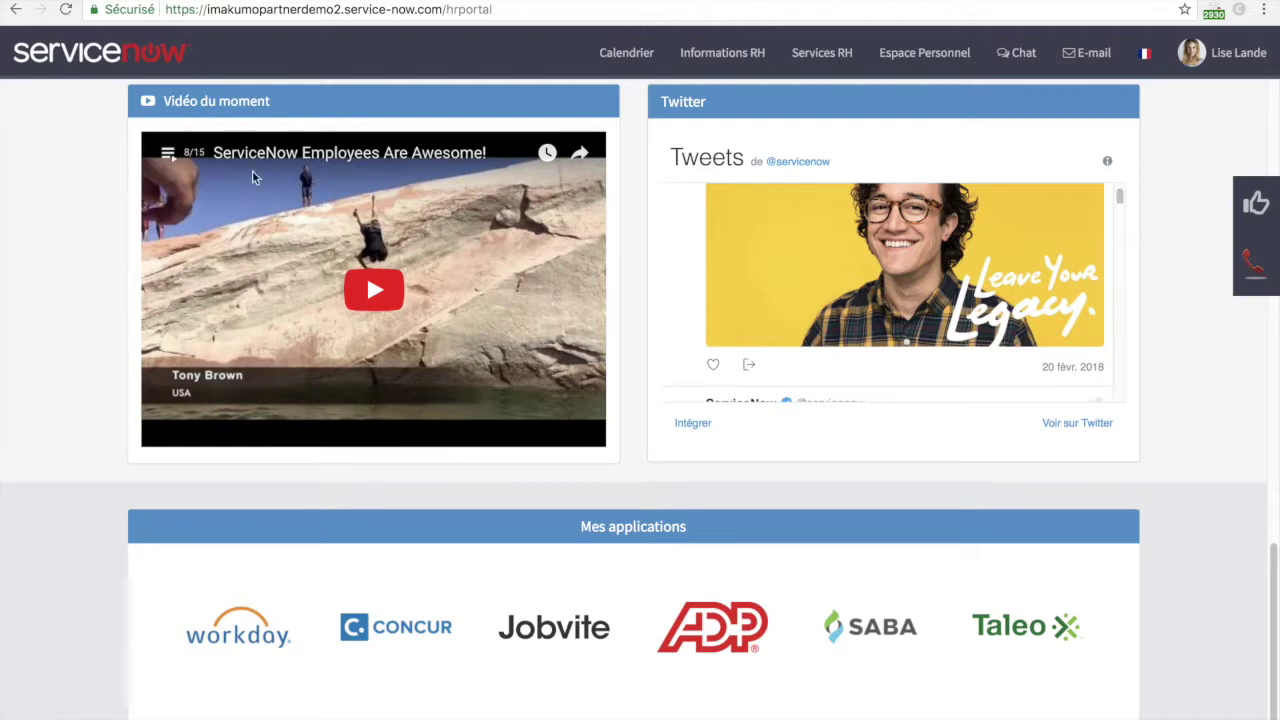
scroll(885, 495, up, 5)
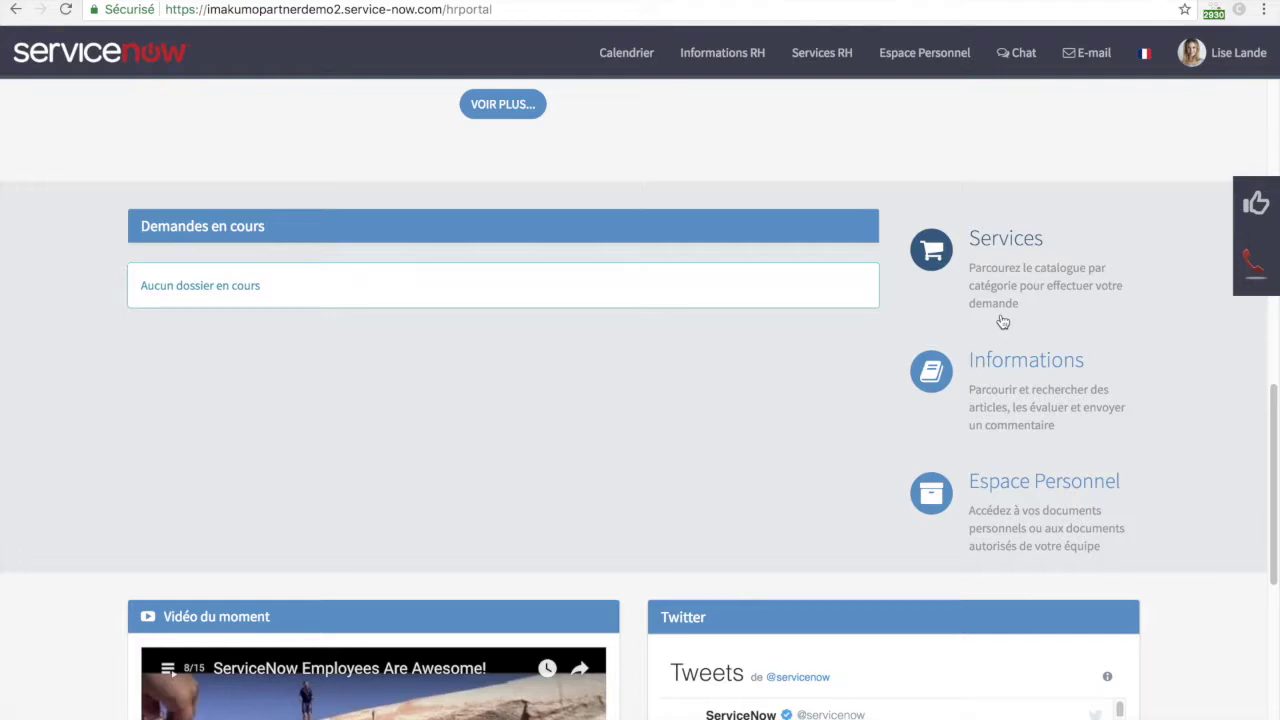
scroll(1004, 360, up, 1)
scroll(1006, 420, down, 1)
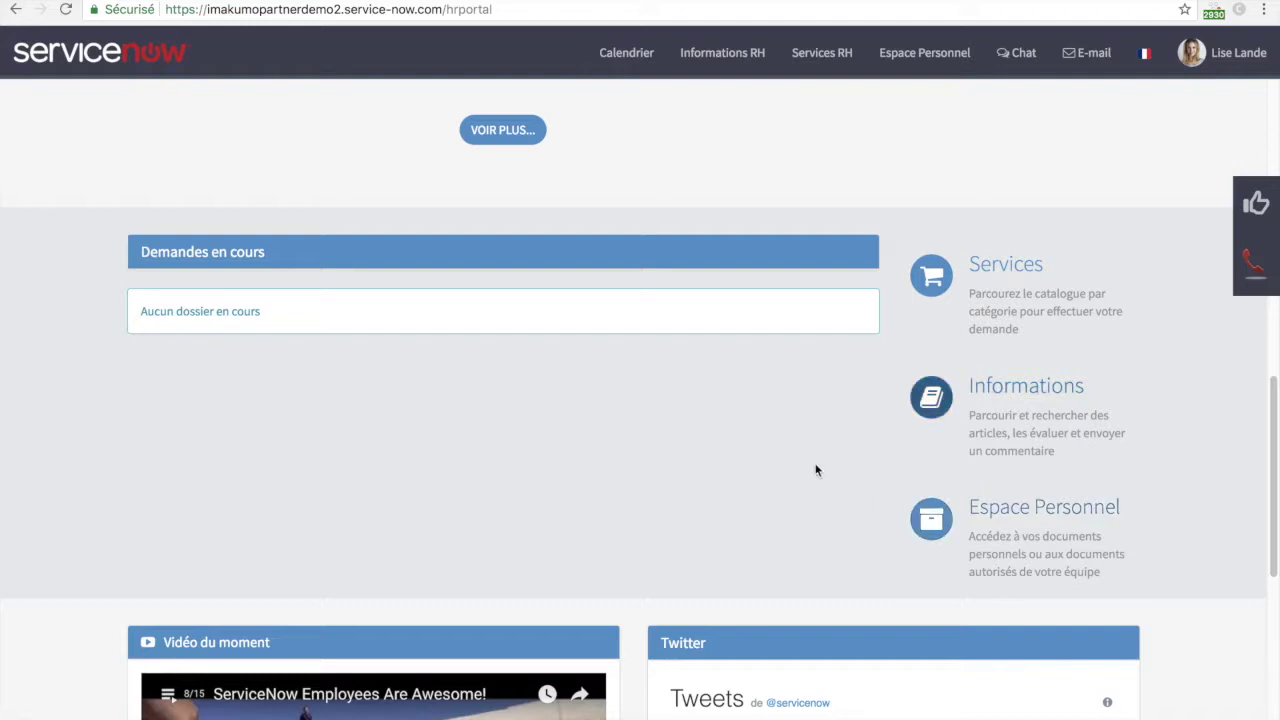
scroll(731, 476, up, 4)
scroll(731, 476, up, 1)
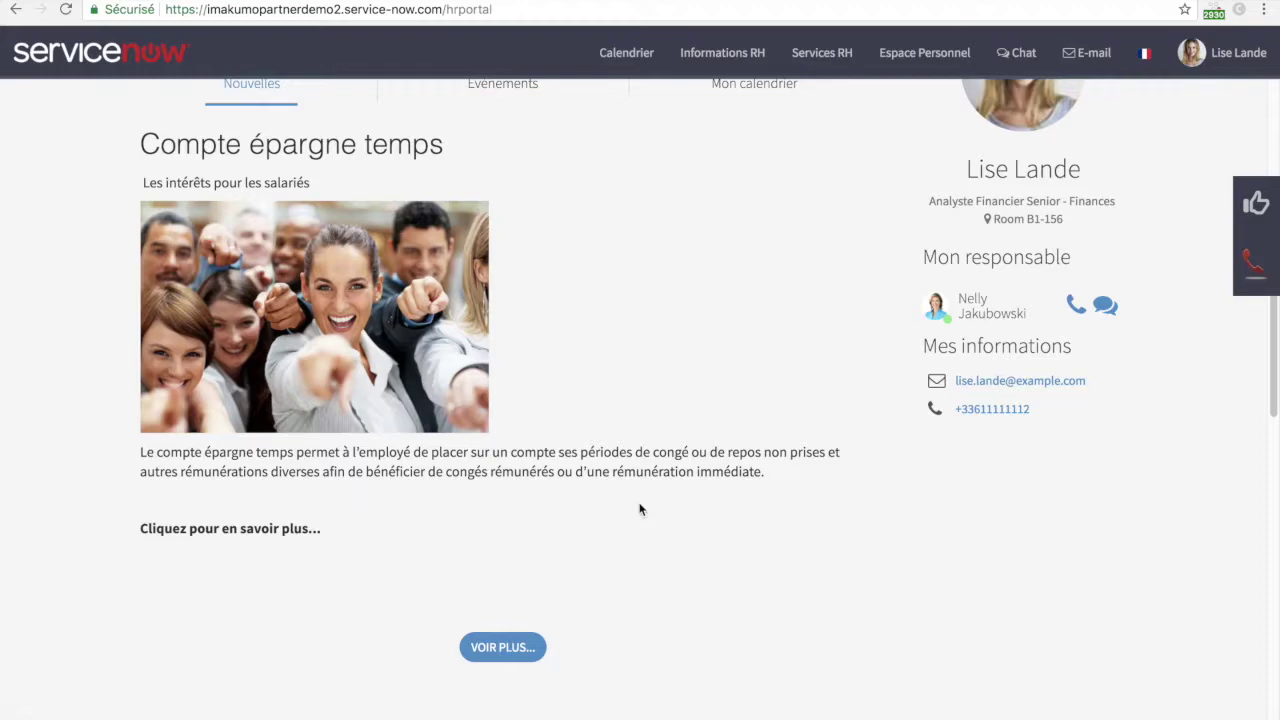
click(521, 655)
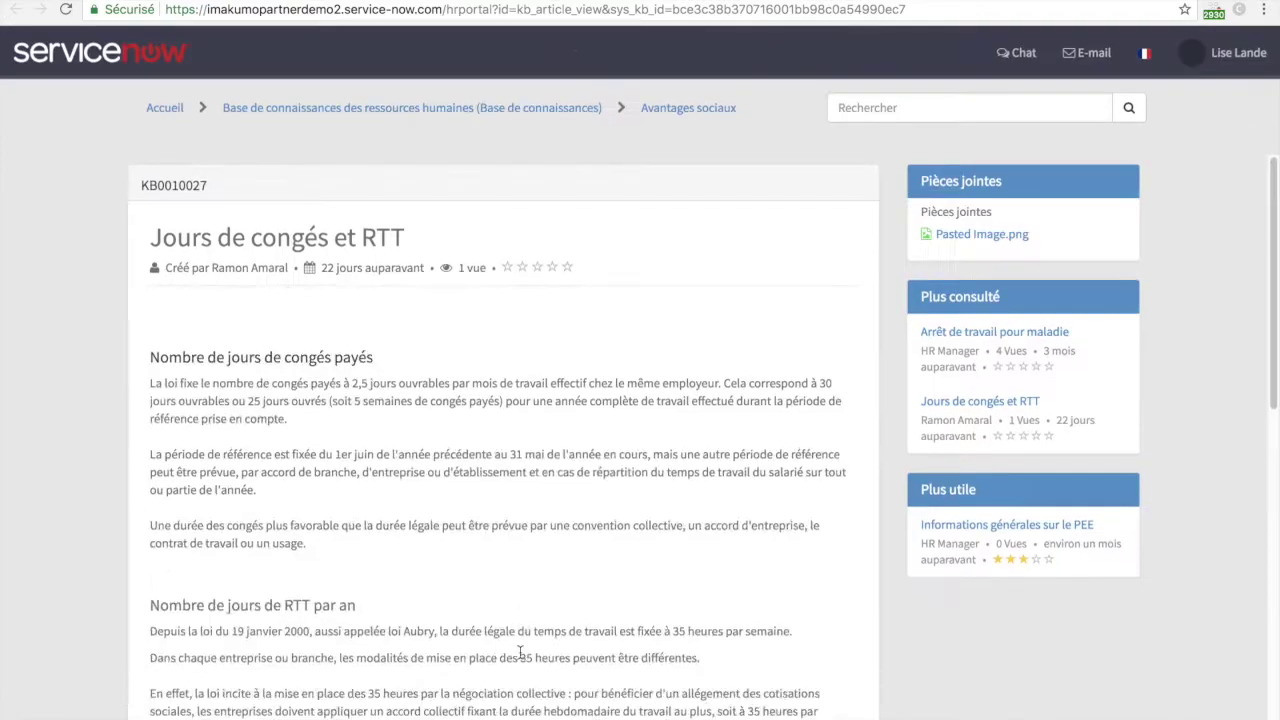
scroll(521, 652, down, 1)
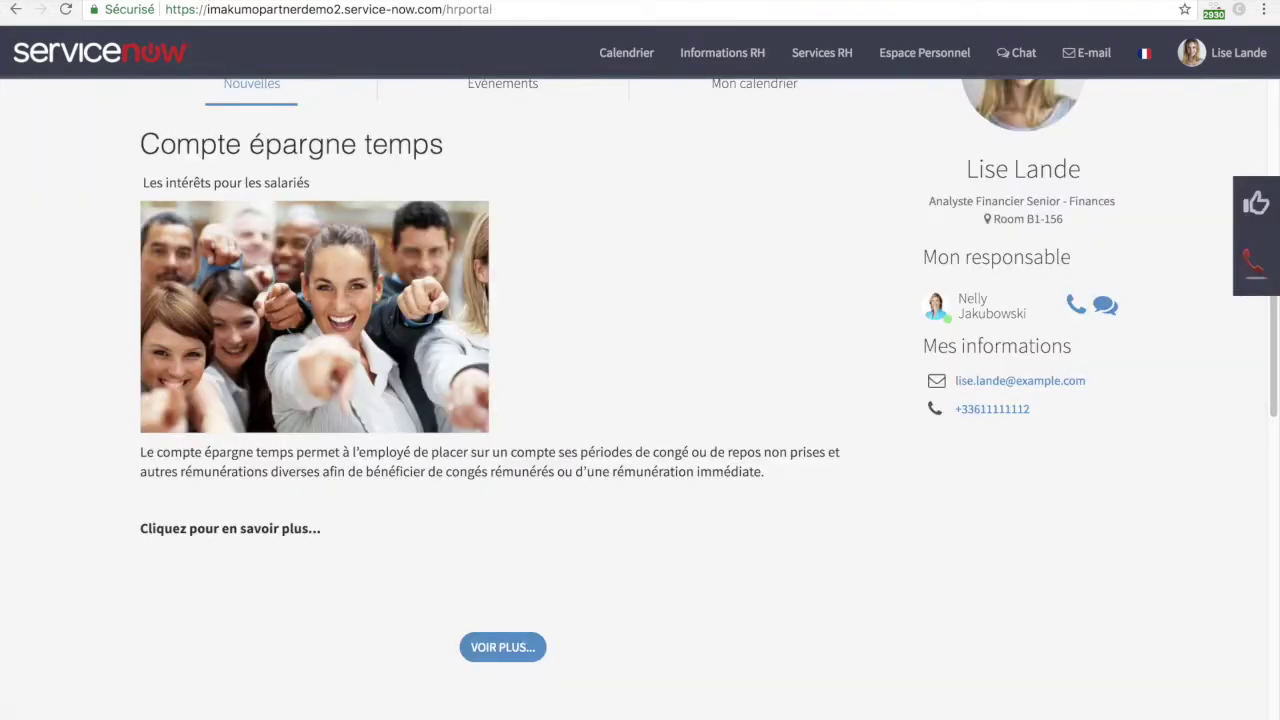
scroll(322, 294, down, 5)
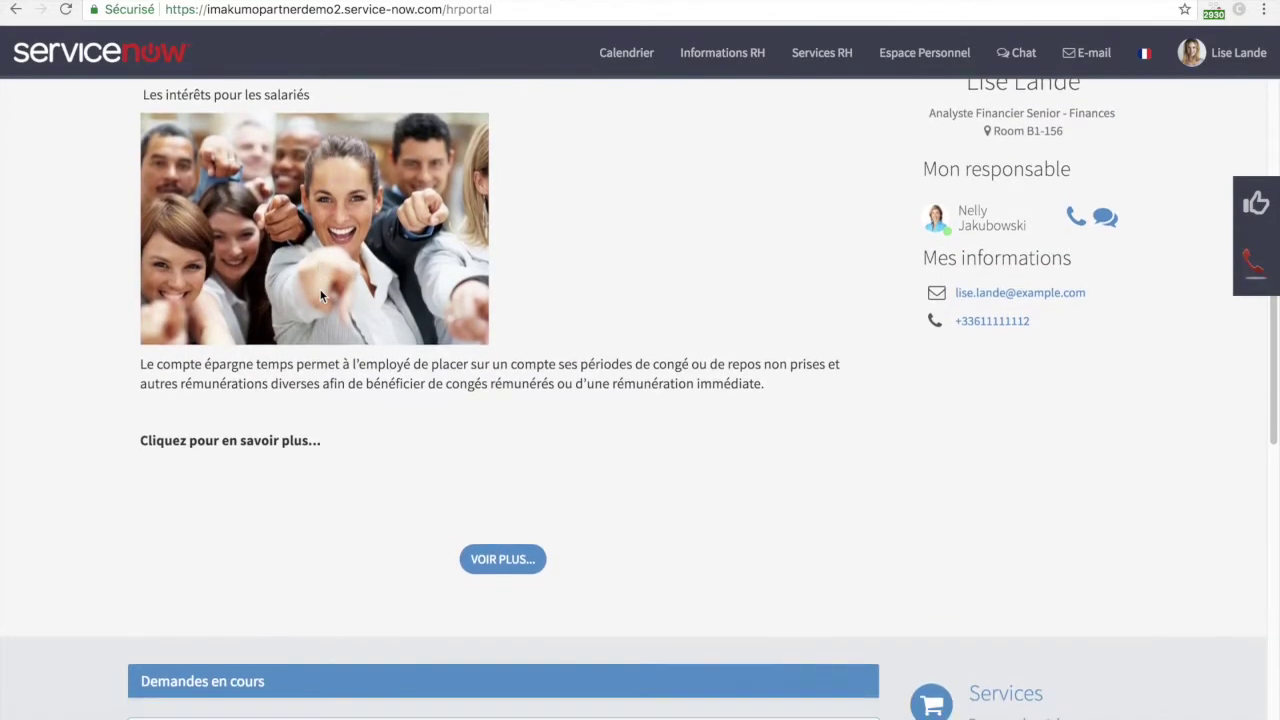
scroll(322, 294, down, 10)
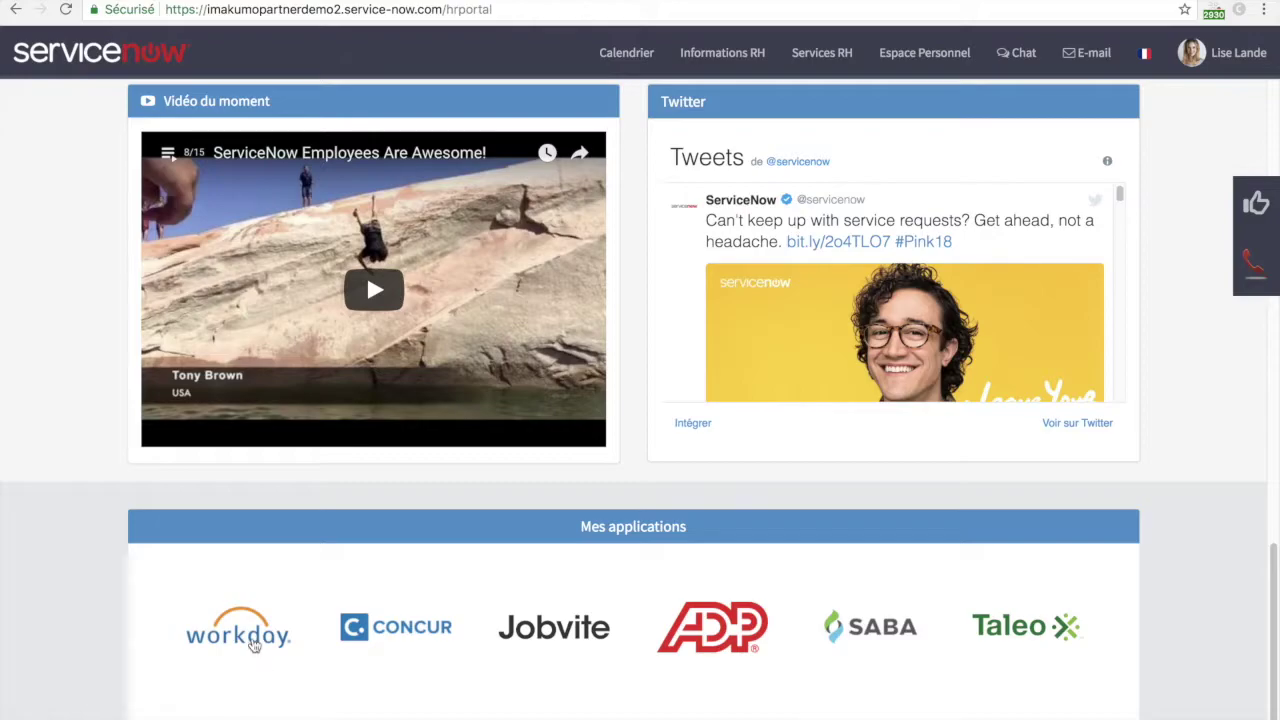
click(254, 645)
scroll(597, 549, up, 10)
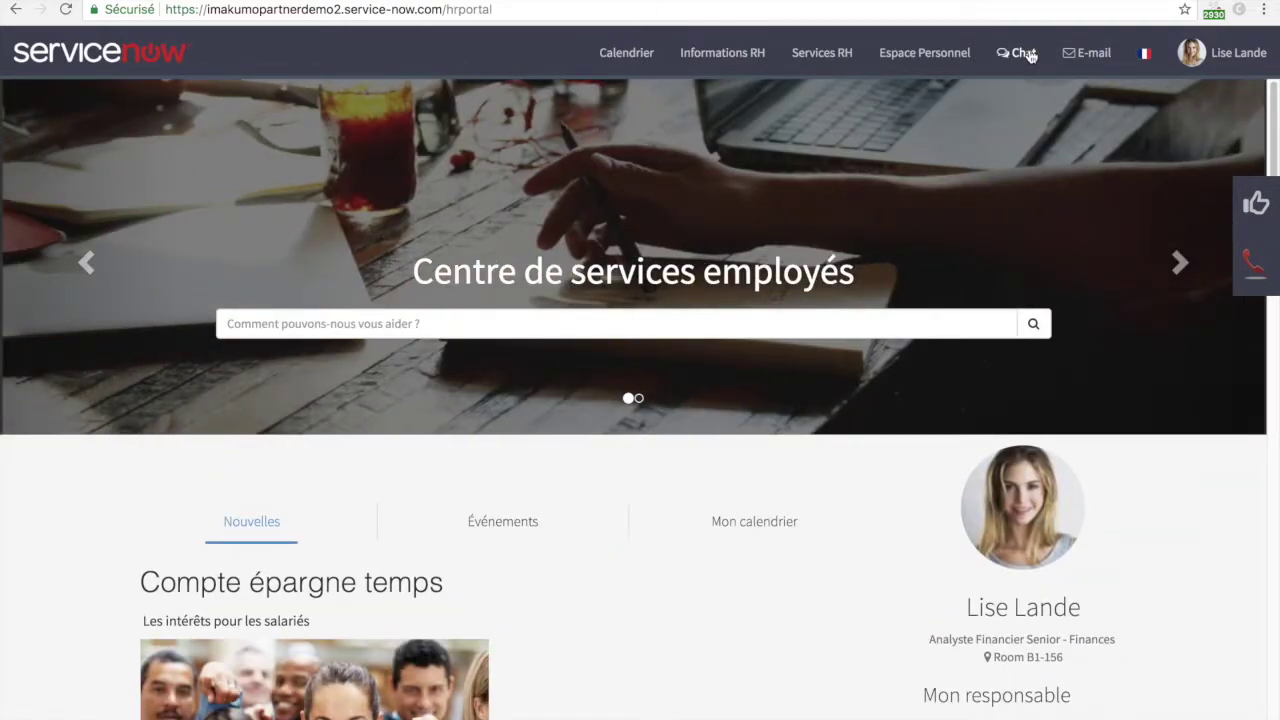
click(1030, 55)
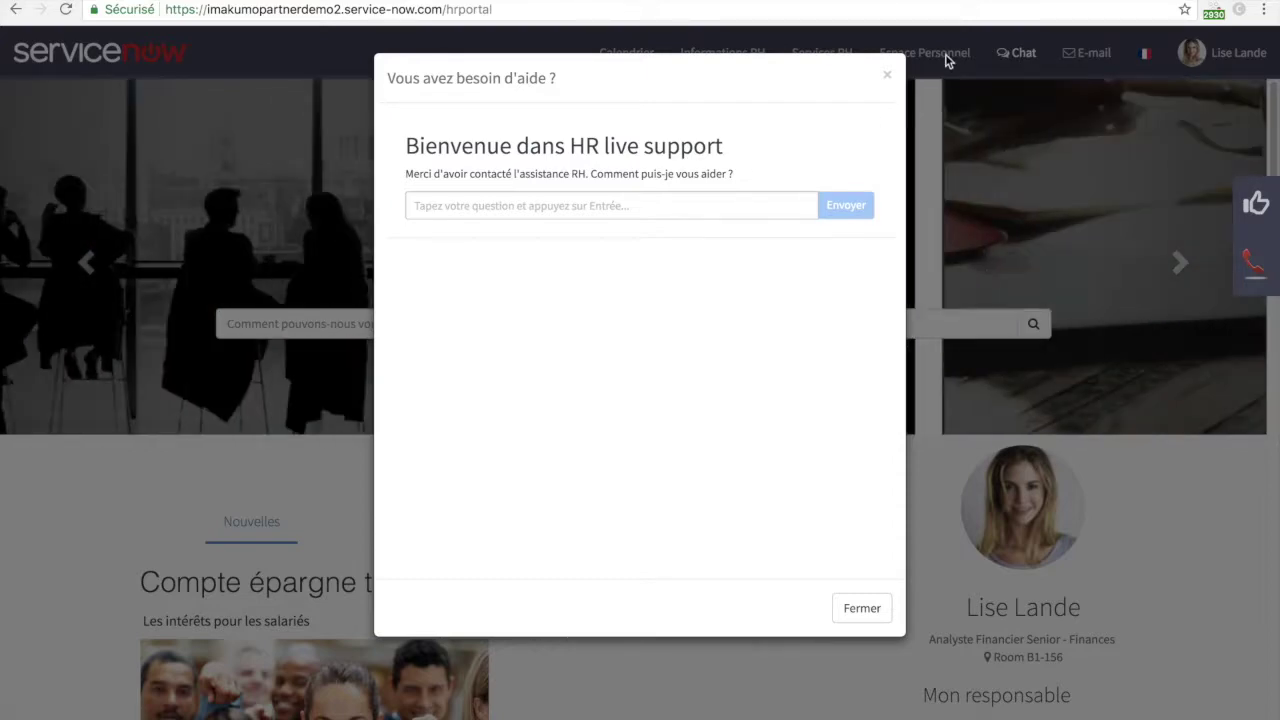
click(886, 76)
click(1257, 203)
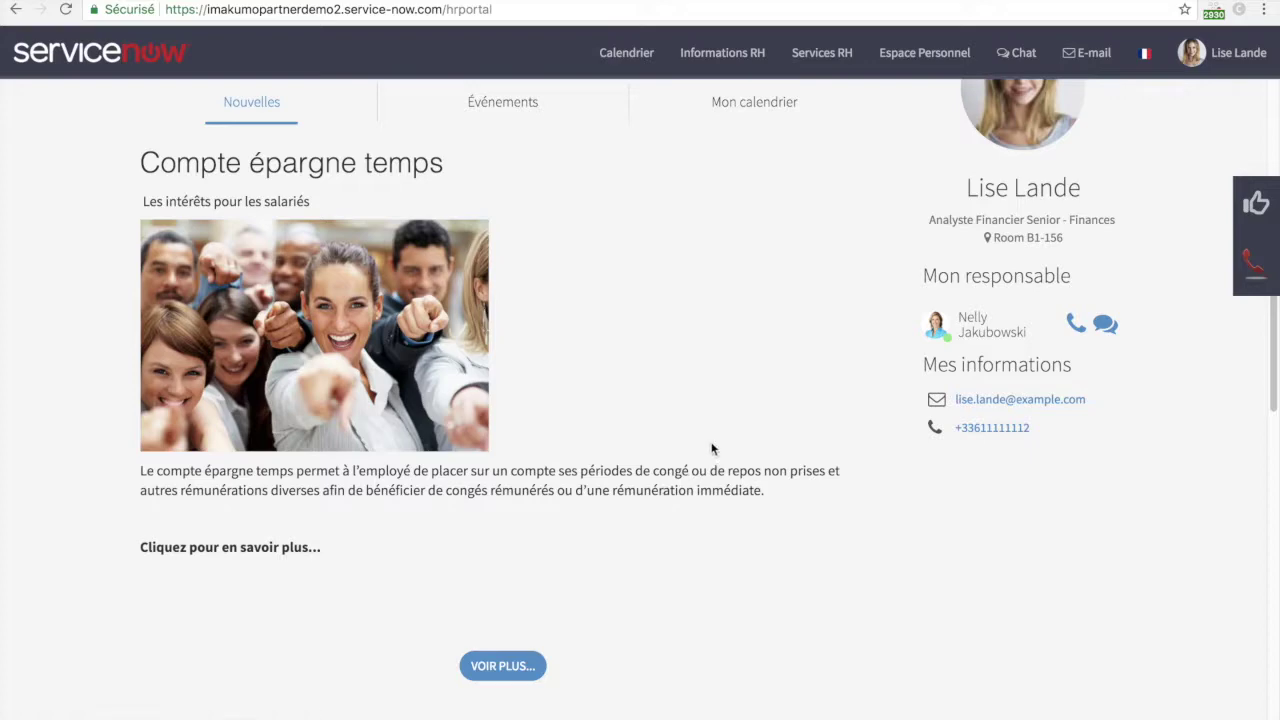
scroll(725, 437, up, 3)
scroll(725, 437, down, 8)
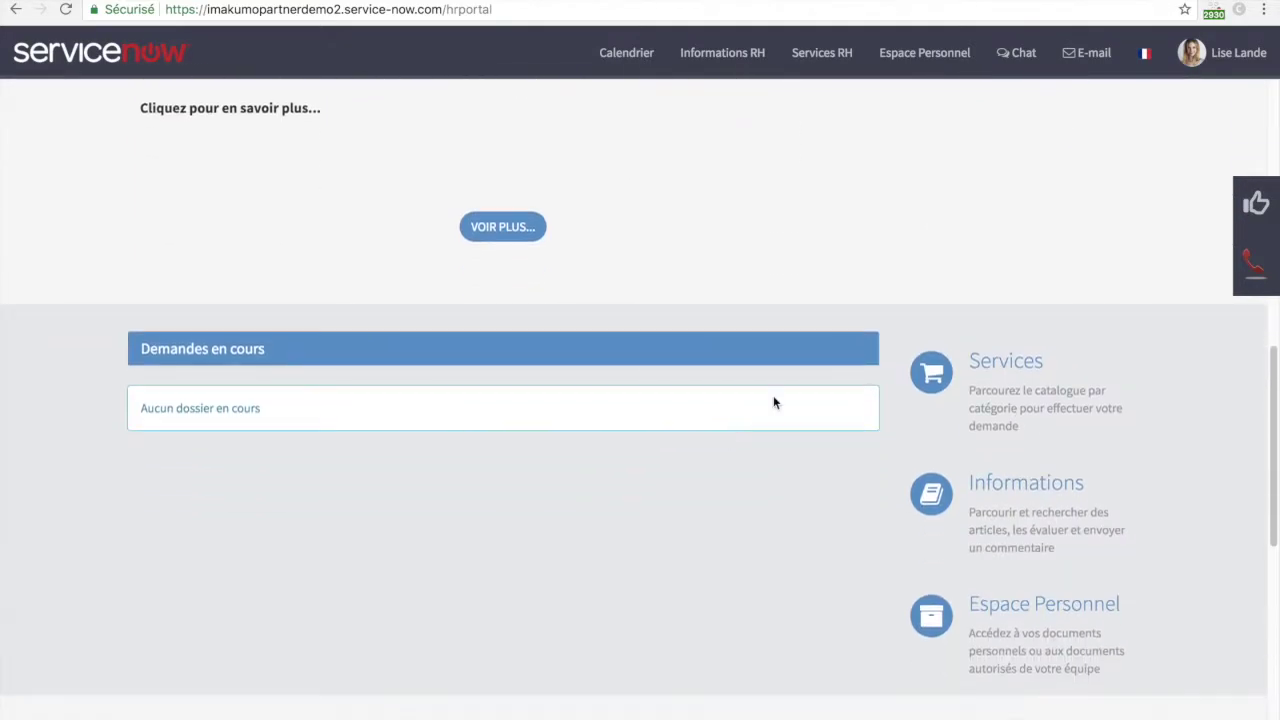
- Open the Lettre d'attestation d'emploi request form under Services > Gestion des données
click(935, 376)
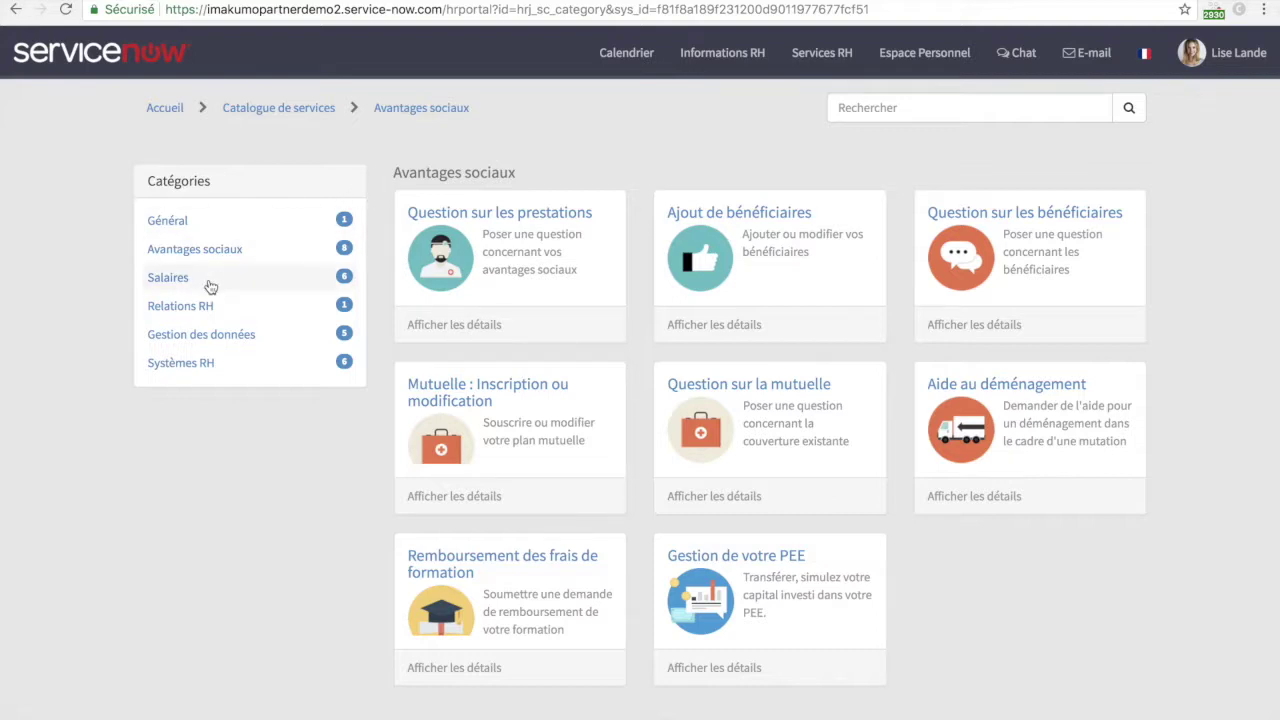
click(201, 338)
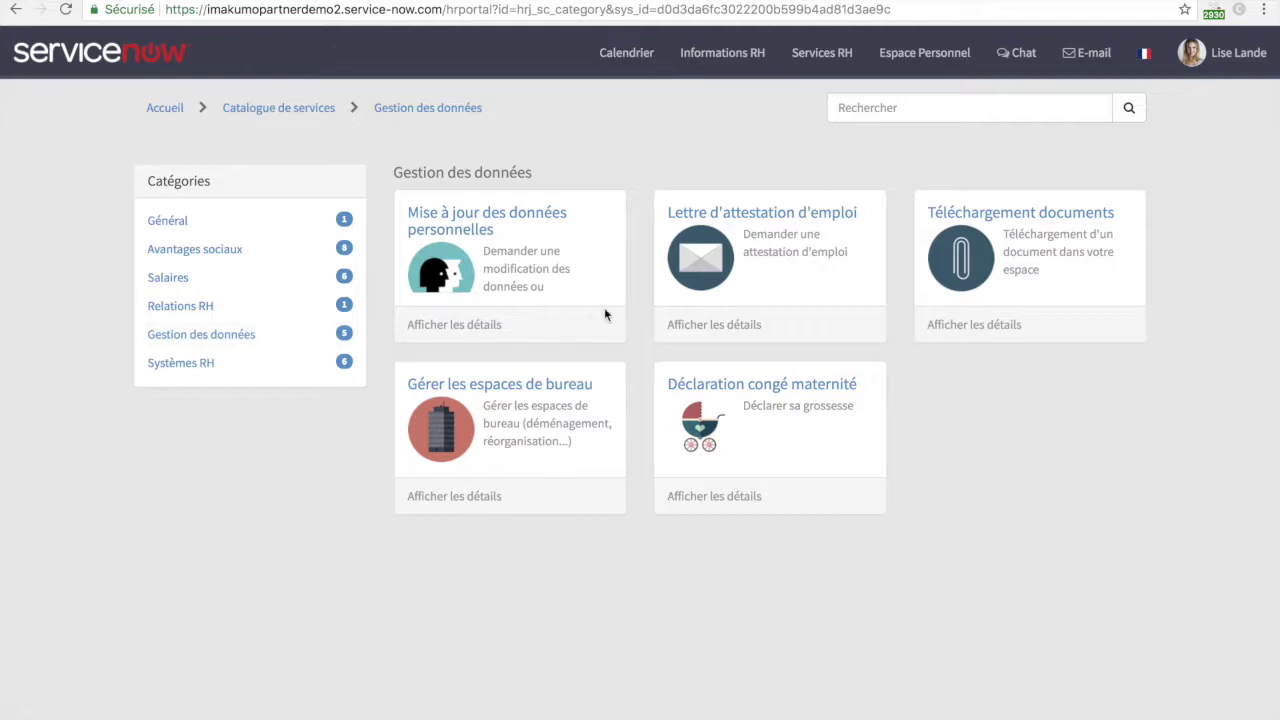
click(722, 282)
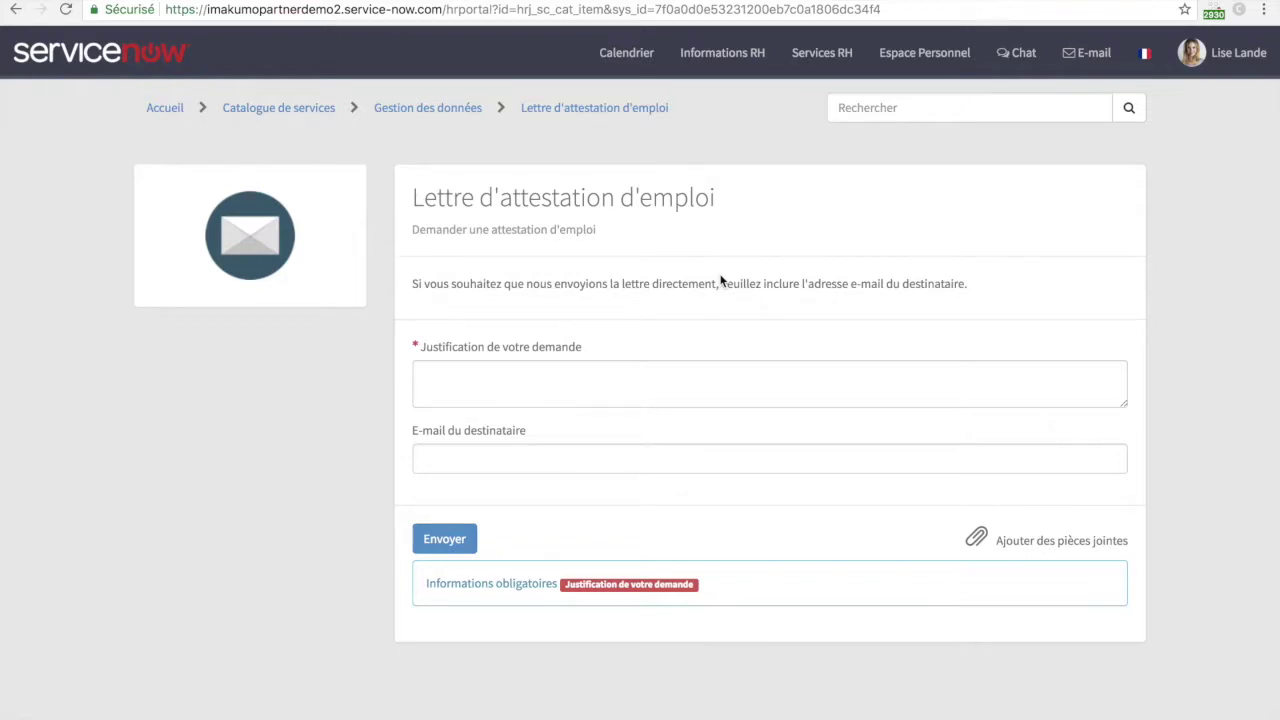
- Submit the certificate request justified 'J'ai besoin d'une attestation pour ma banque', with the banker's e-mail as recipient
click(634, 385)
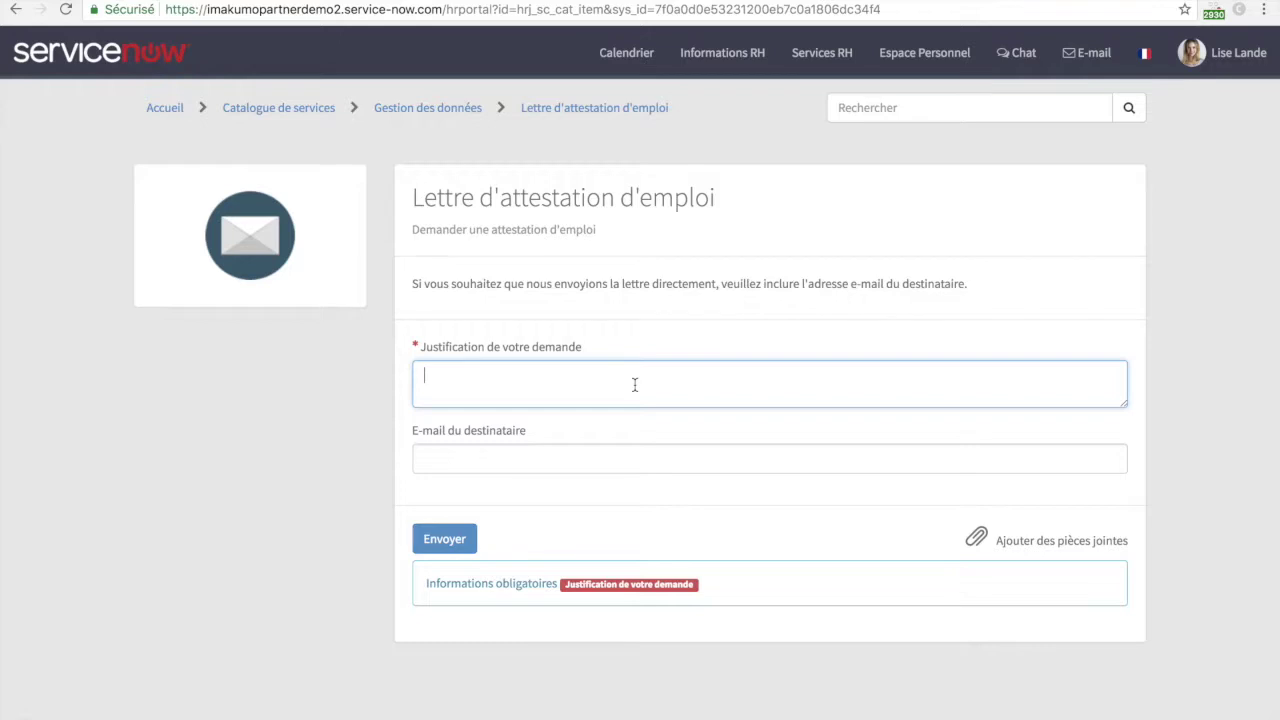
text(J'ai besoin d'une attestation pour ma banque)
key(Tab)
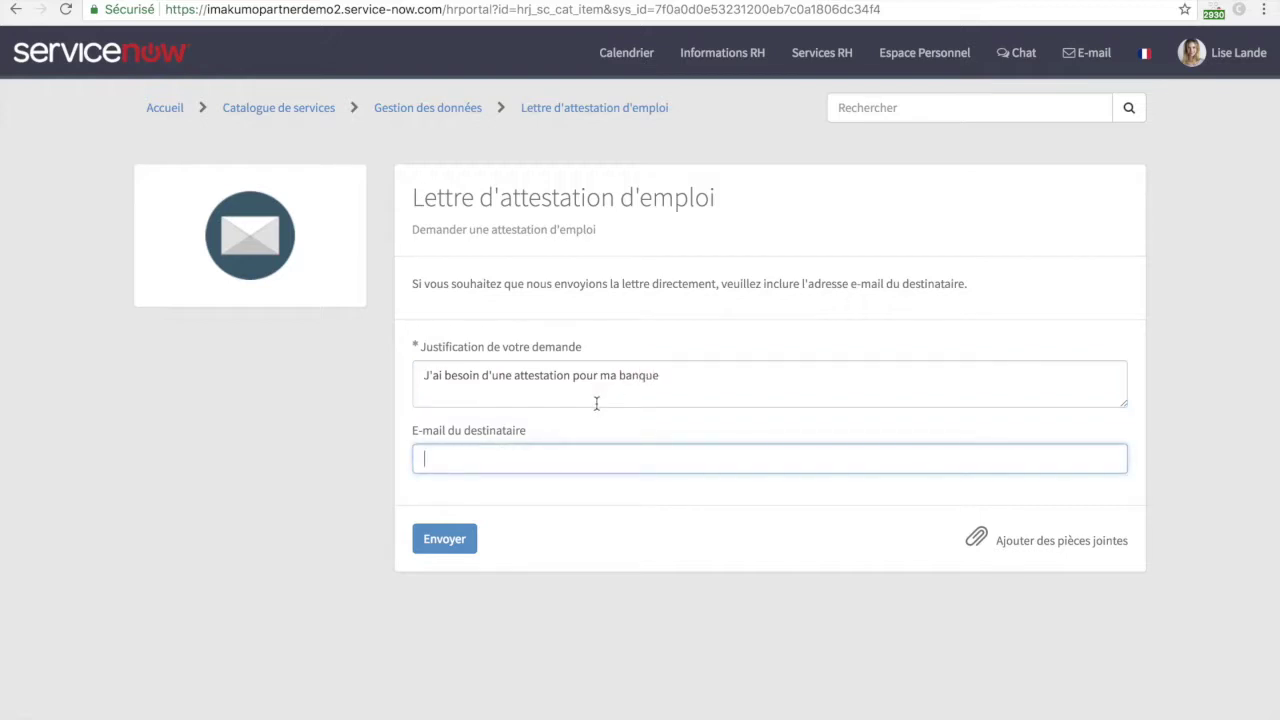
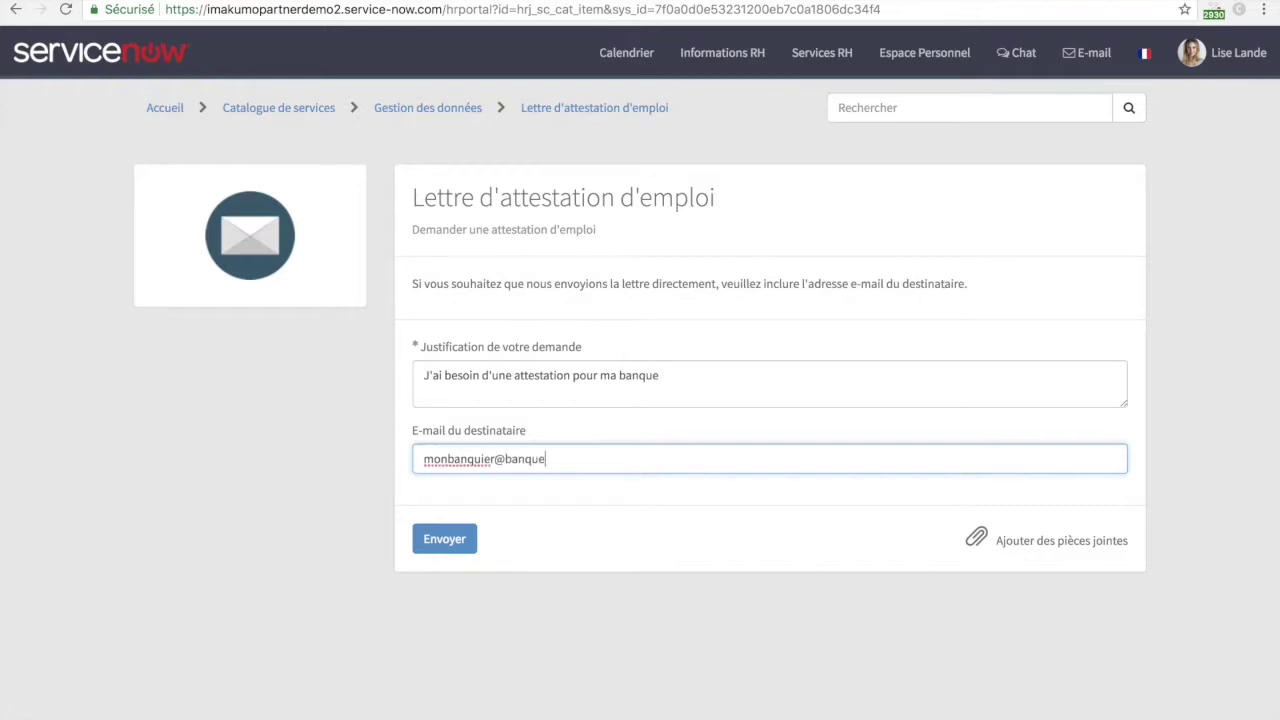
click(460, 537)
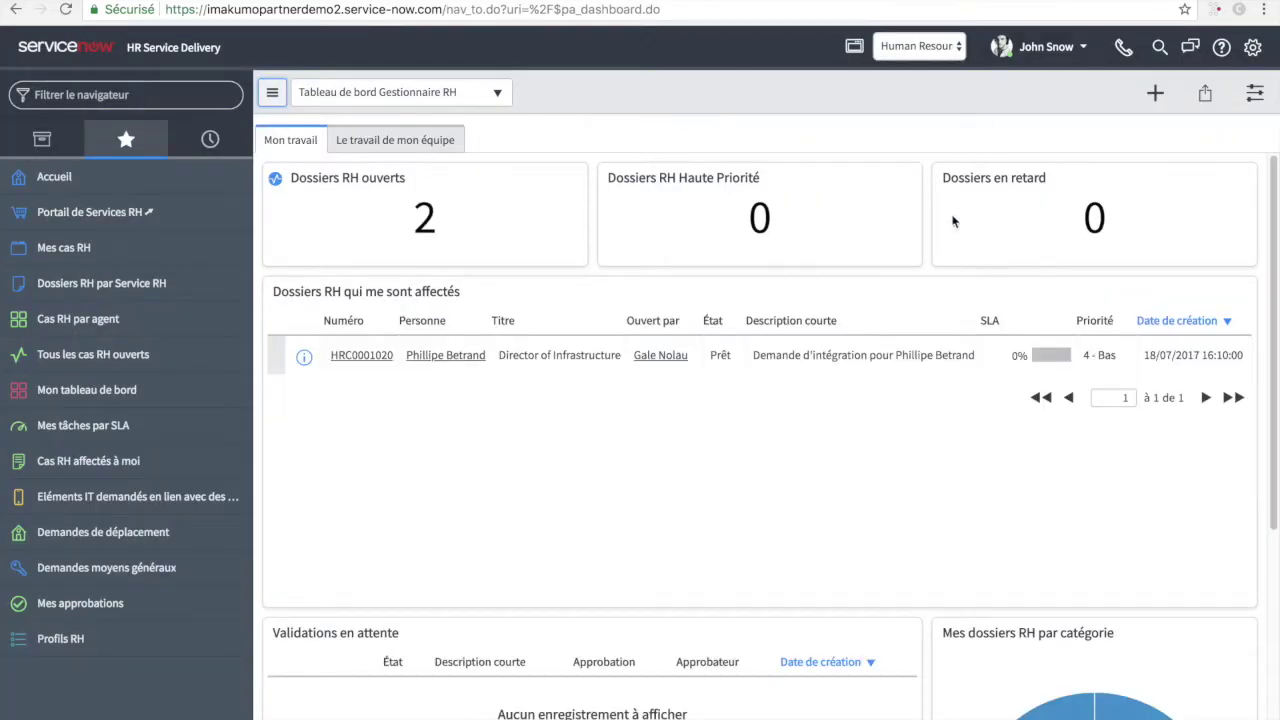
- Collapse the navigator and open the new employment certificate case from Dossiers RH qui me sont affectés
click(272, 92)
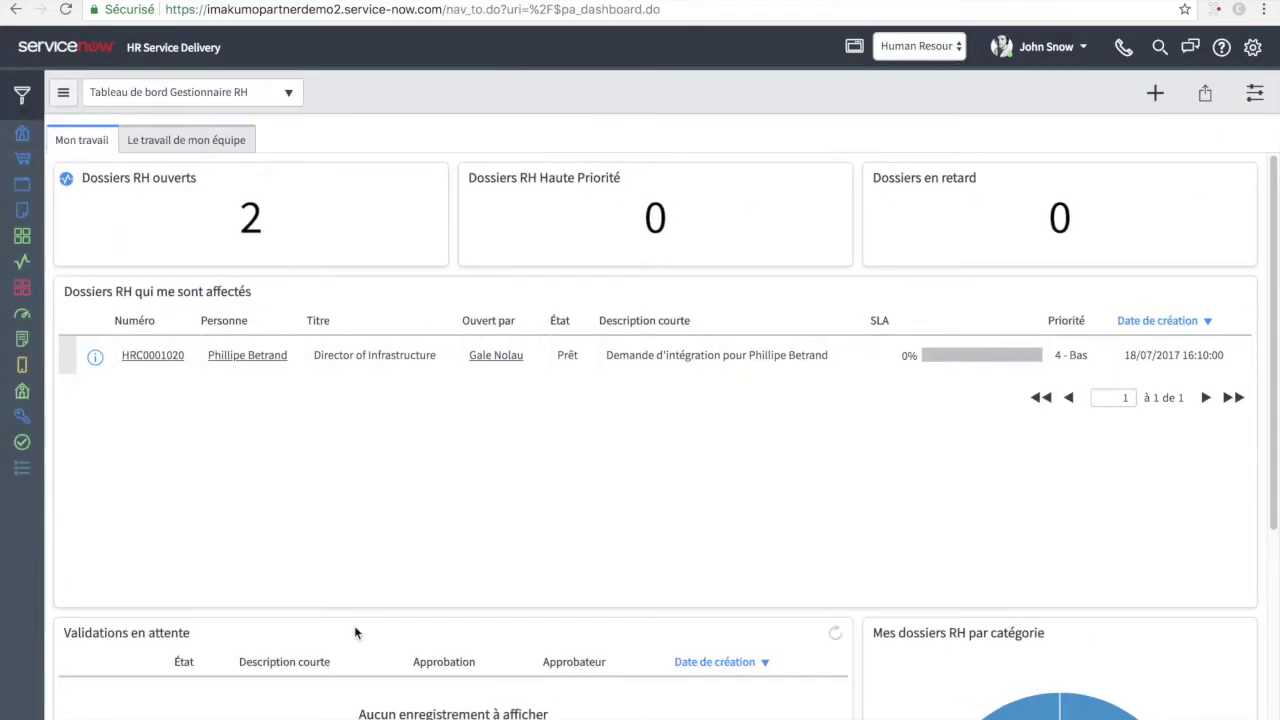
scroll(465, 673, down, 5)
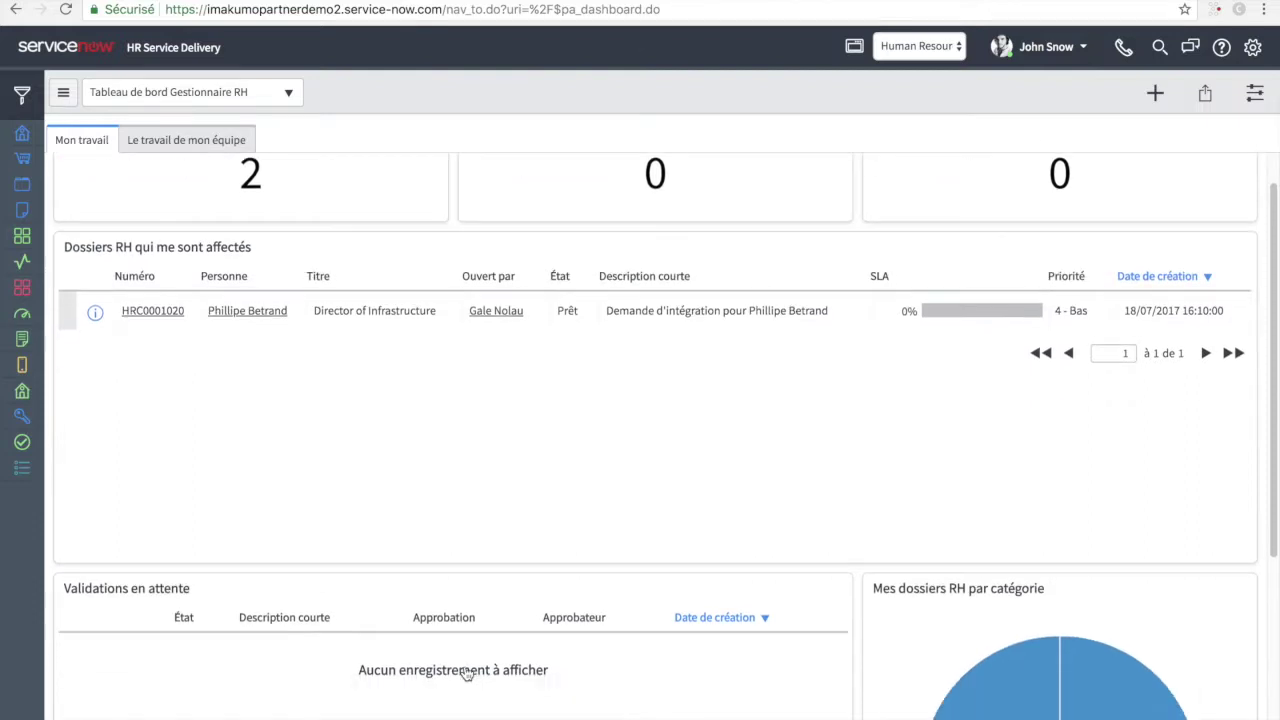
scroll(465, 673, up, 5)
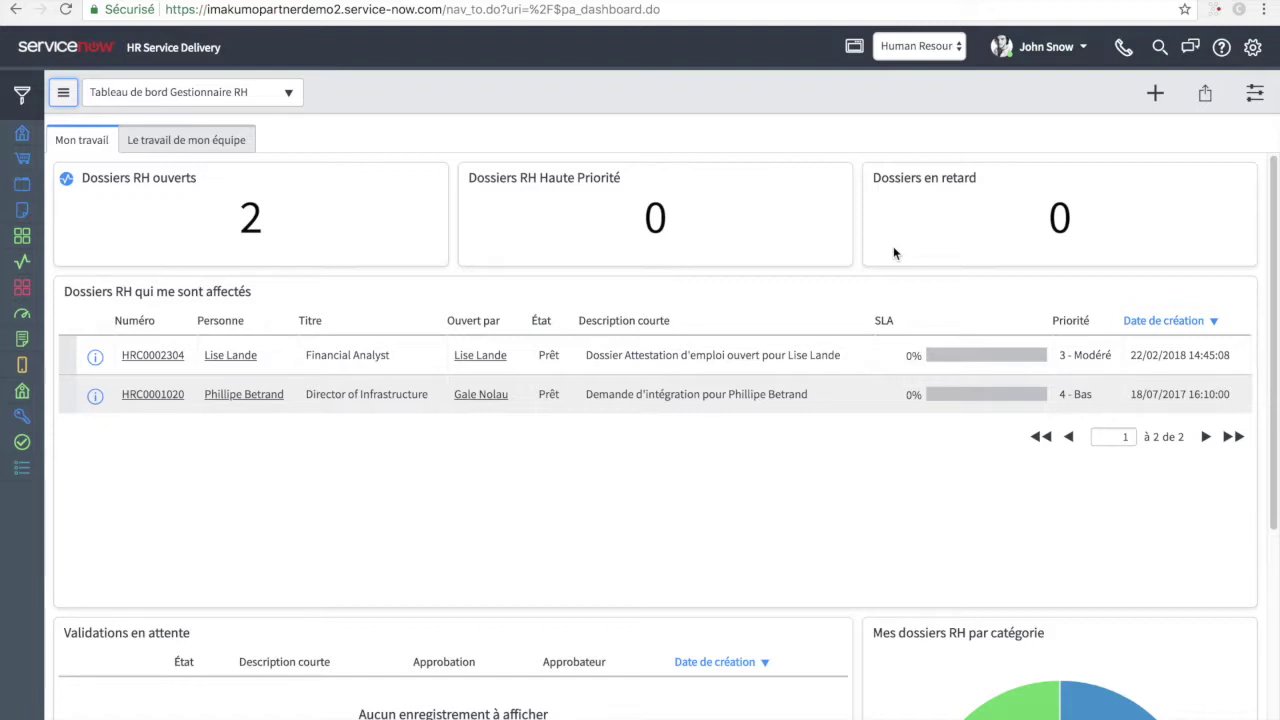
click(141, 357)
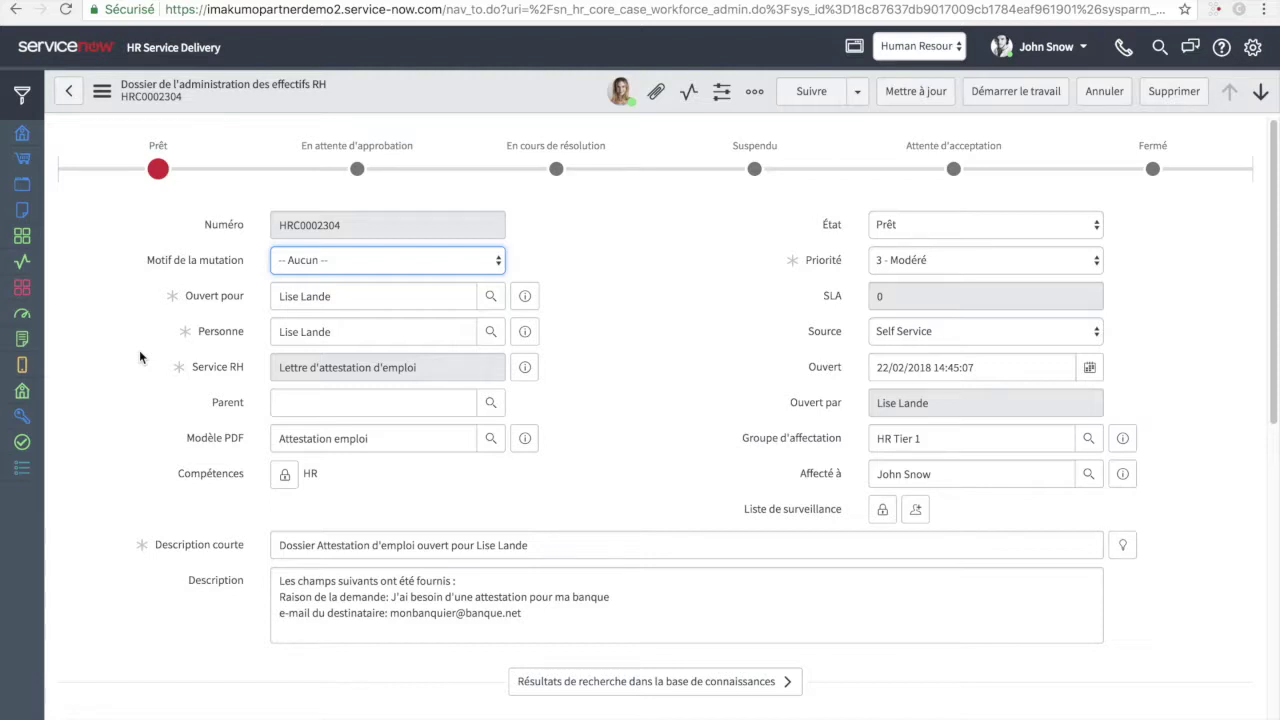
- Start work on the HR case and open the attestation letter via 'Signer le document'
click(1010, 100)
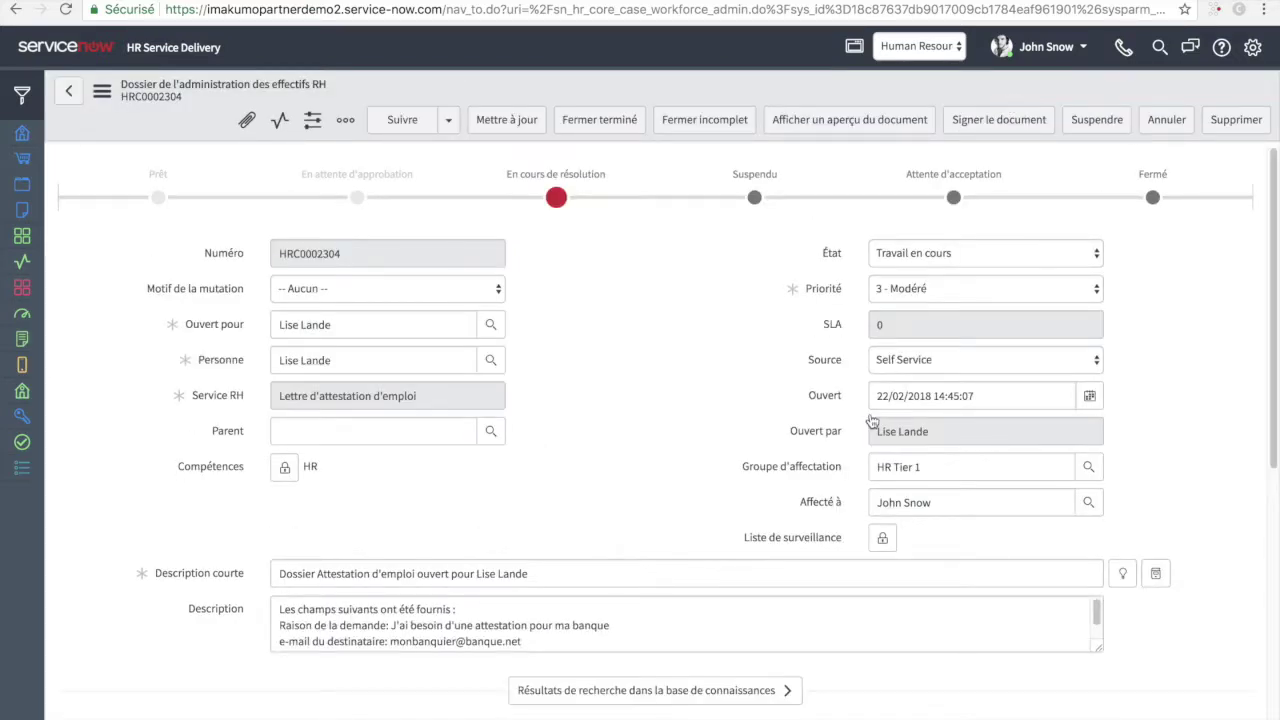
scroll(870, 413, down, 2)
scroll(870, 413, down, 3)
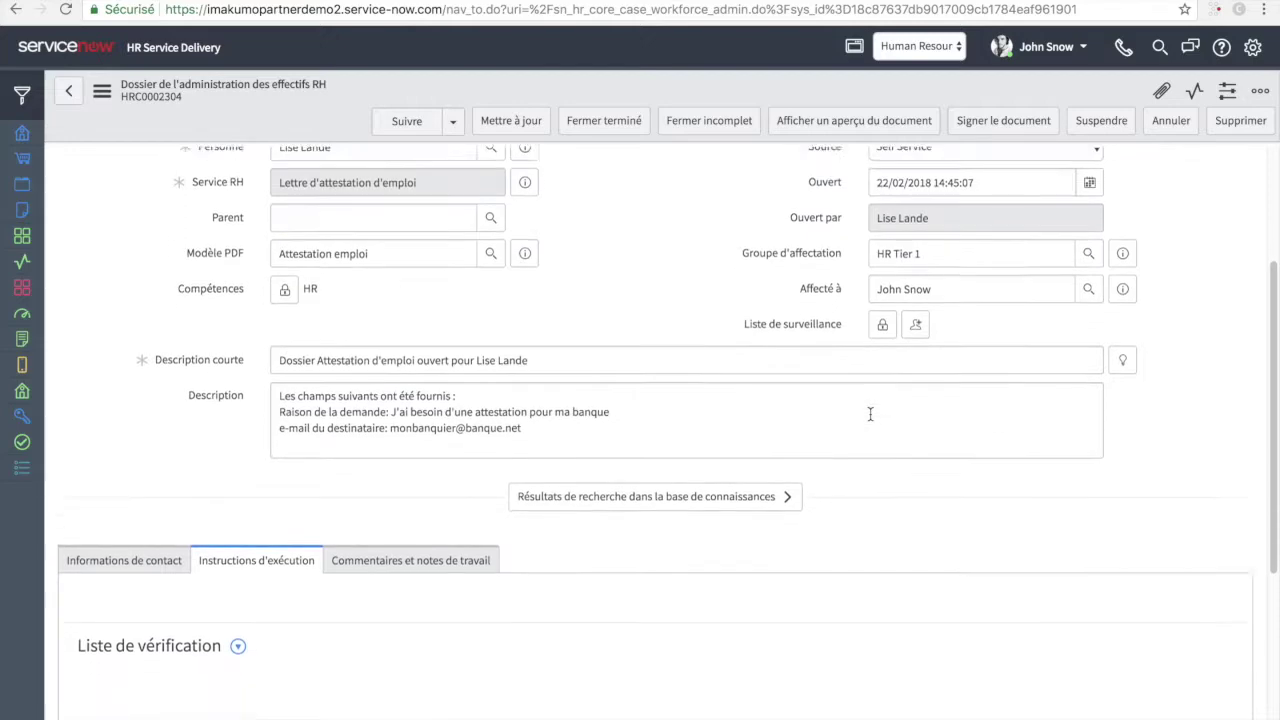
scroll(785, 515, down, 5)
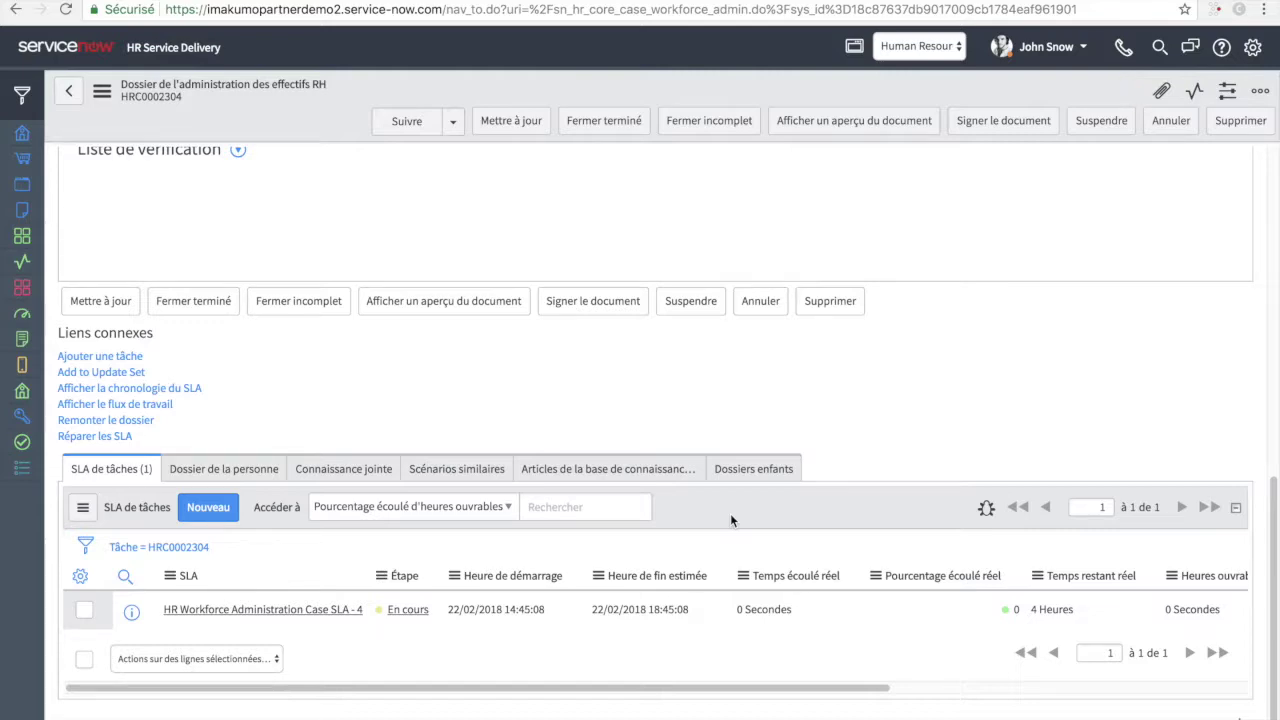
scroll(744, 418, up, 15)
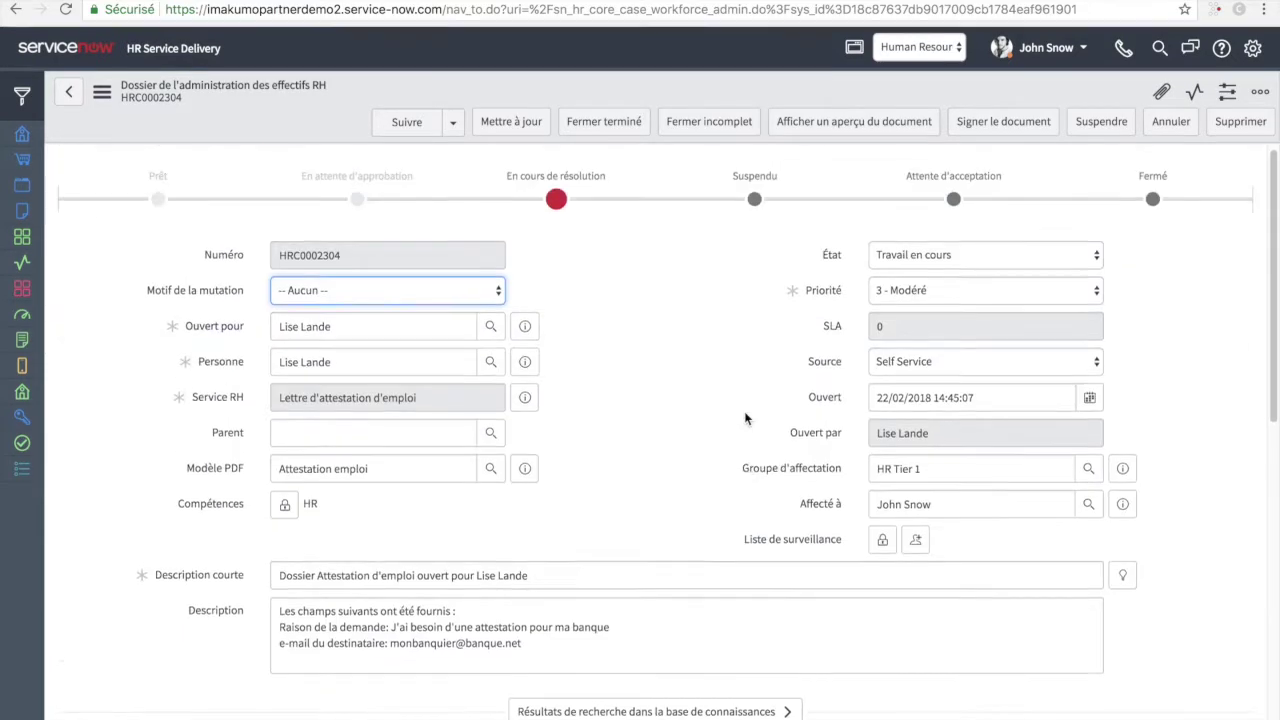
click(986, 122)
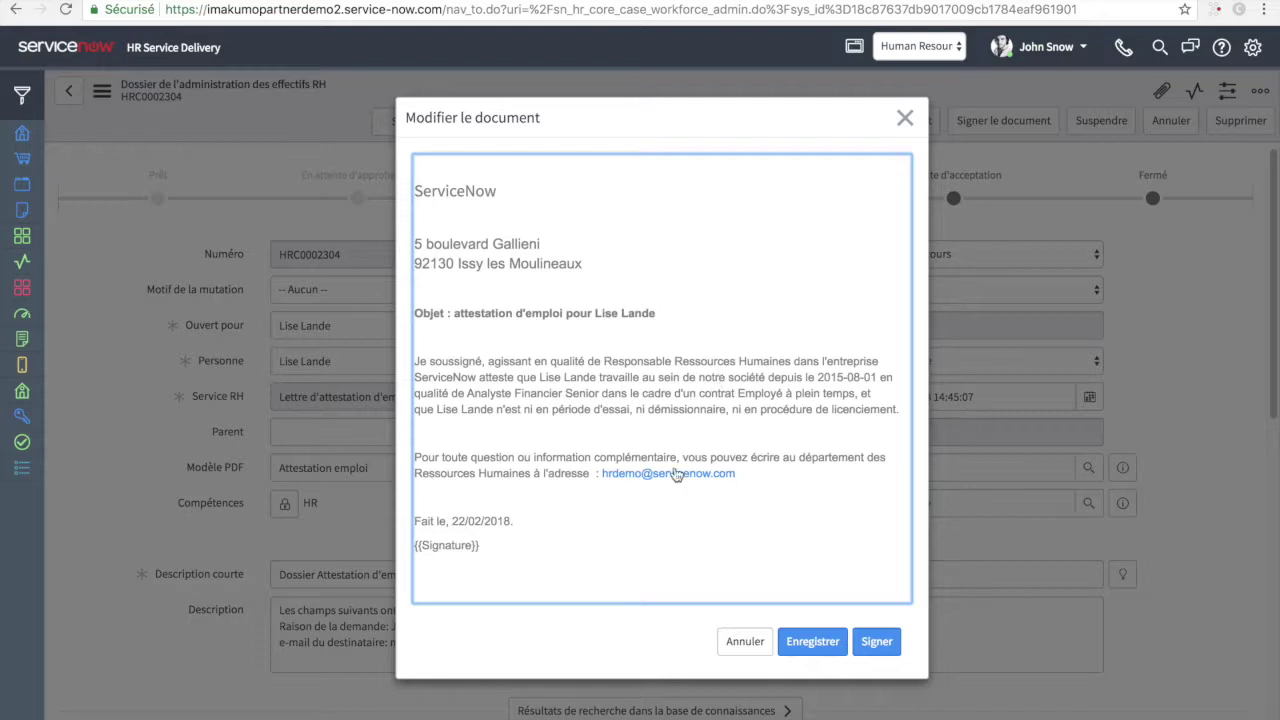
- Add a new line 'merci' below the main paragraph of the certificate letter
click(897, 411)
key(Return)
text(merci)
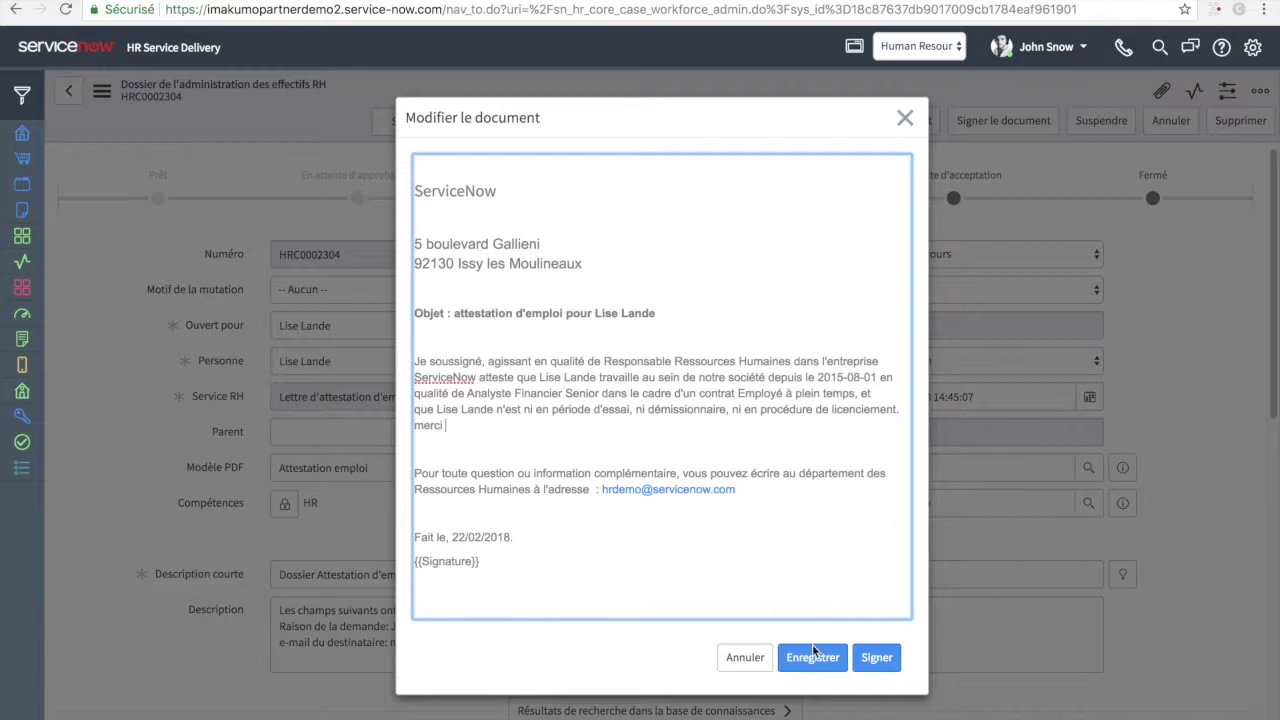
- Sign the letter with the signer's name and a hand-drawn signature, then accept it
click(870, 660)
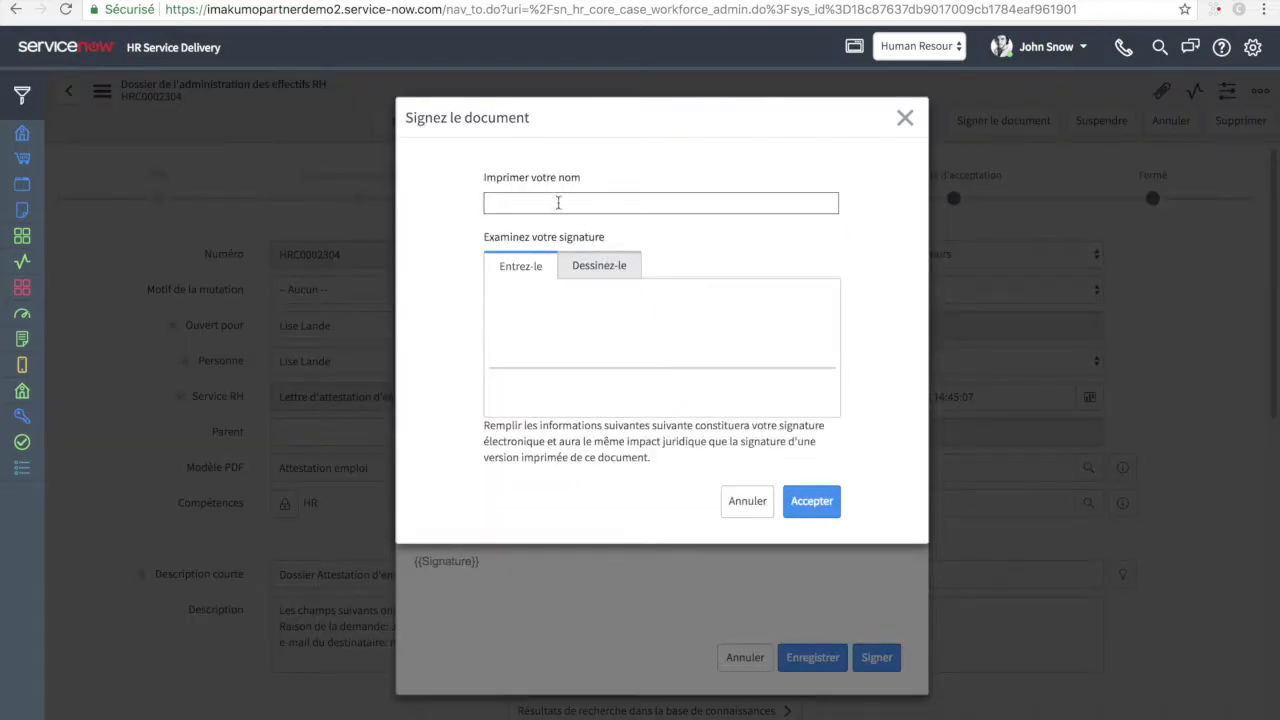
click(517, 203)
text(Evanno)
click(586, 266)
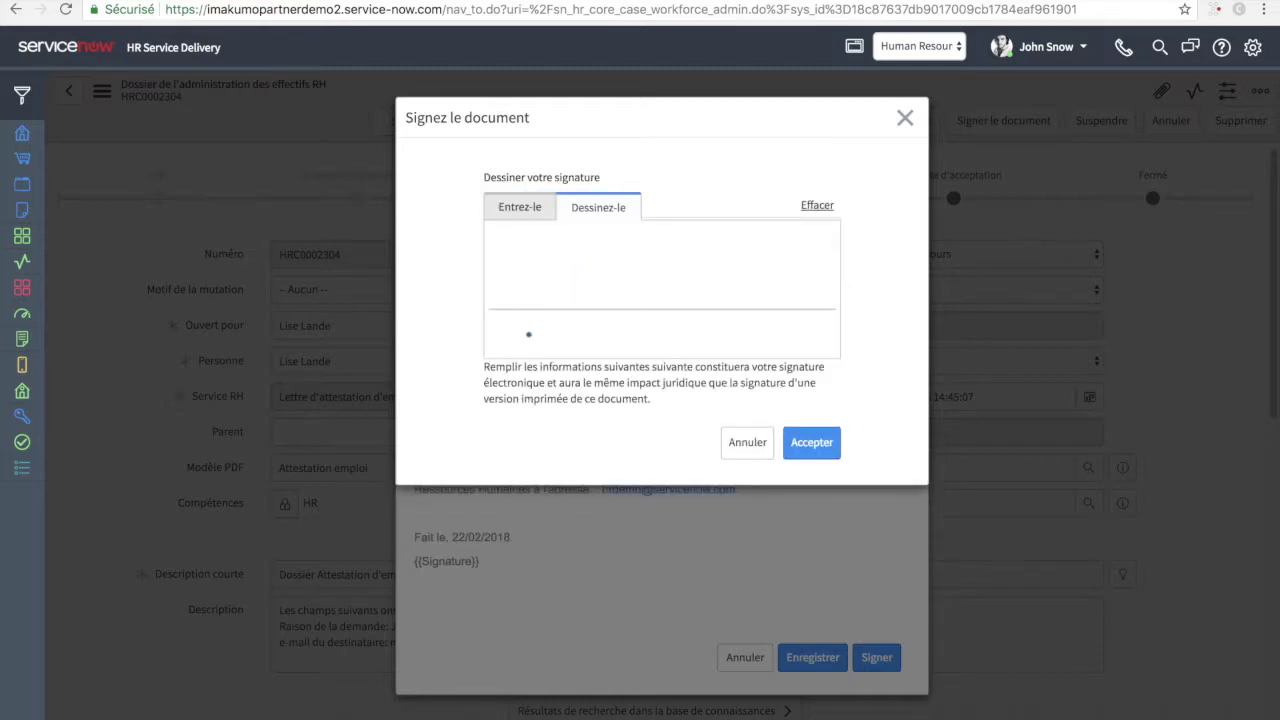
mouse_move(610, 263)
mouse_down()
mouse_move(509, 263)
mouse_move(720, 286)
mouse_move(600, 266)
mouse_up()
click(811, 442)
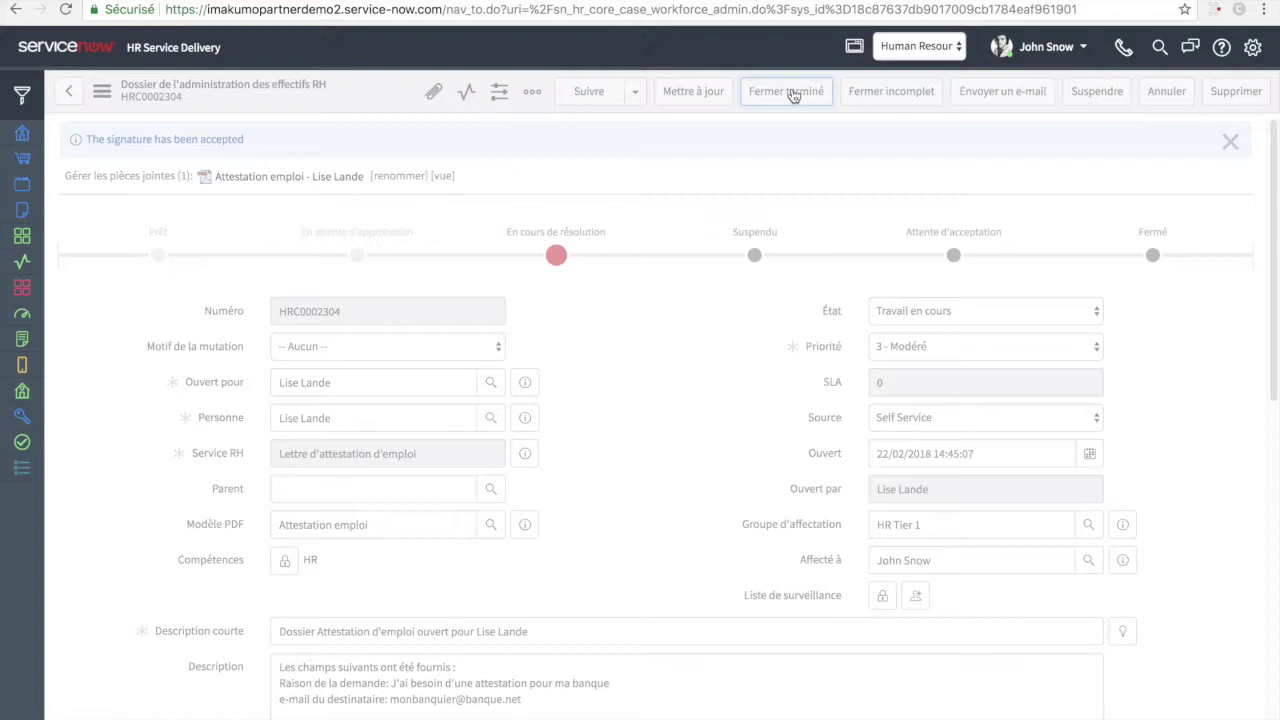
- Close the case as completed, then view the signed Attestation emploi PDF on the employee portal
click(788, 91)
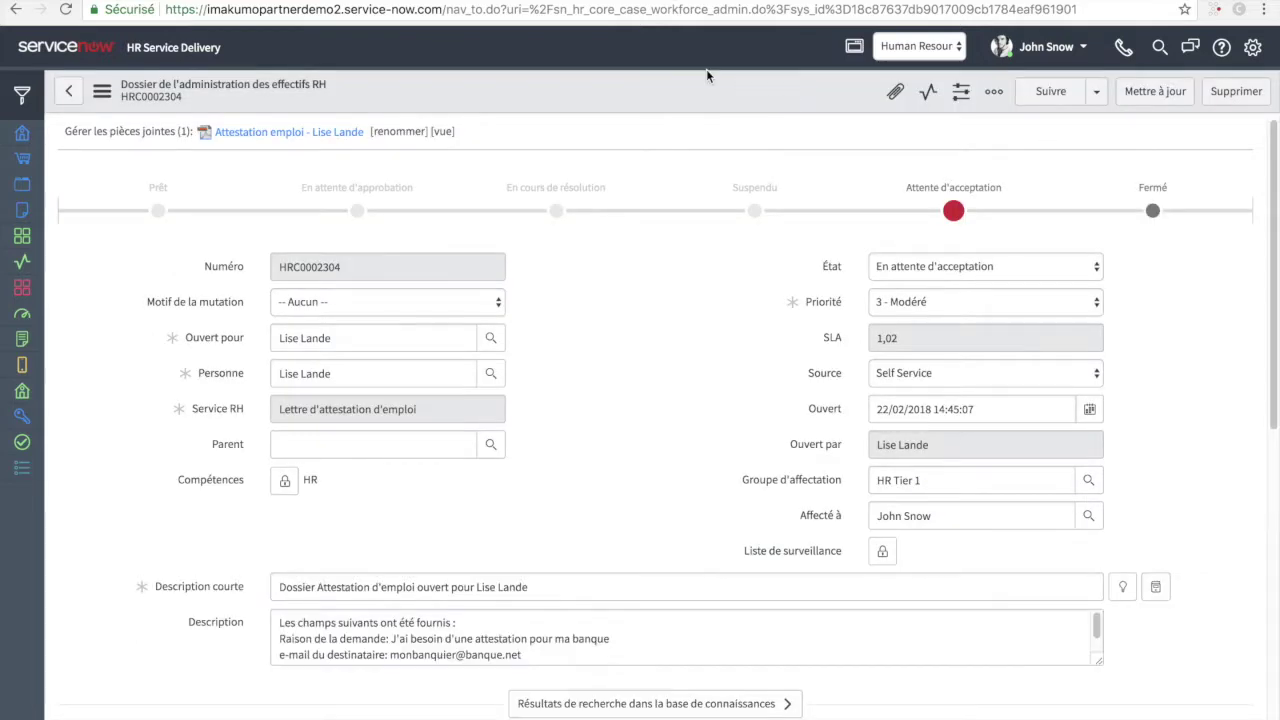
click(165, 8)
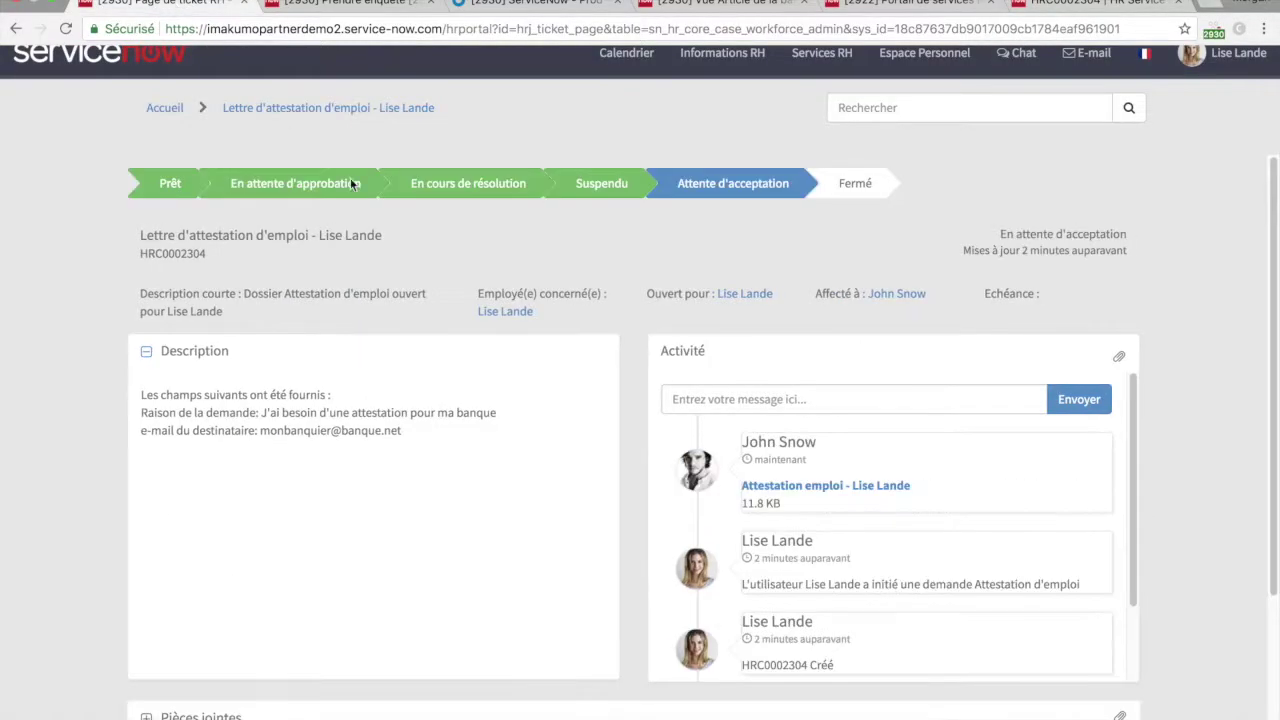
click(797, 500)
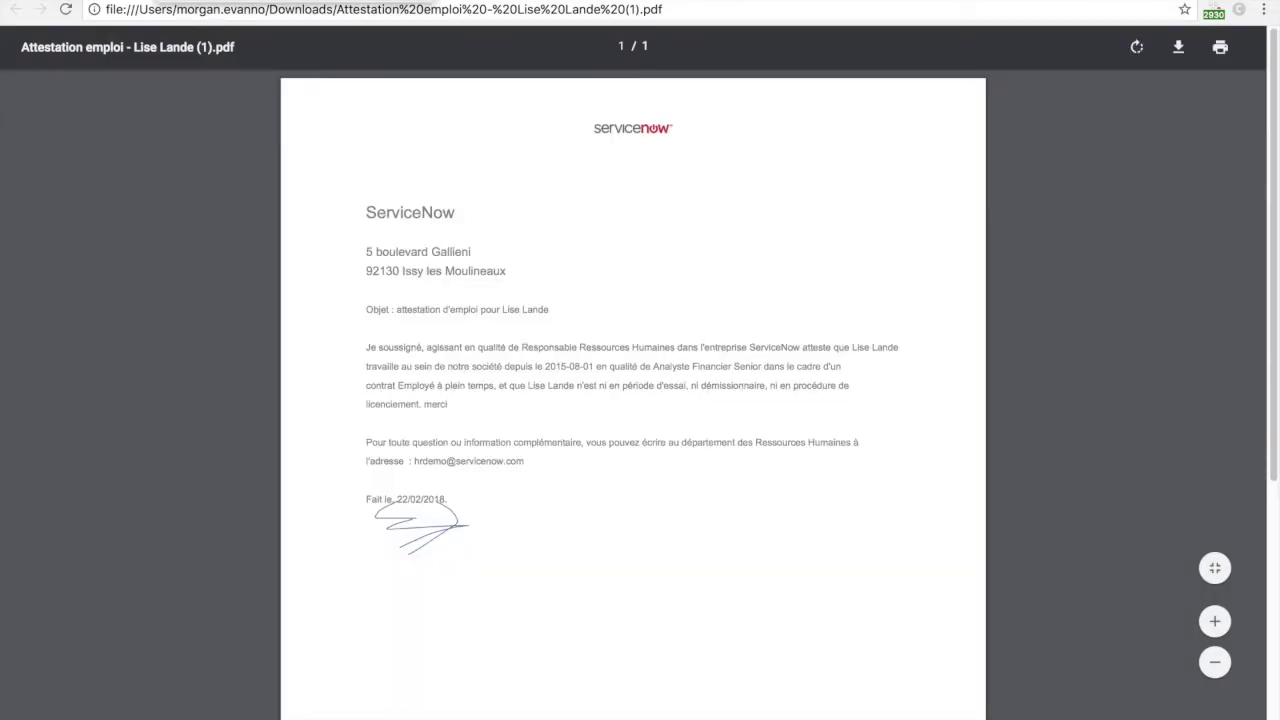
scroll(427, 297, down, 1)
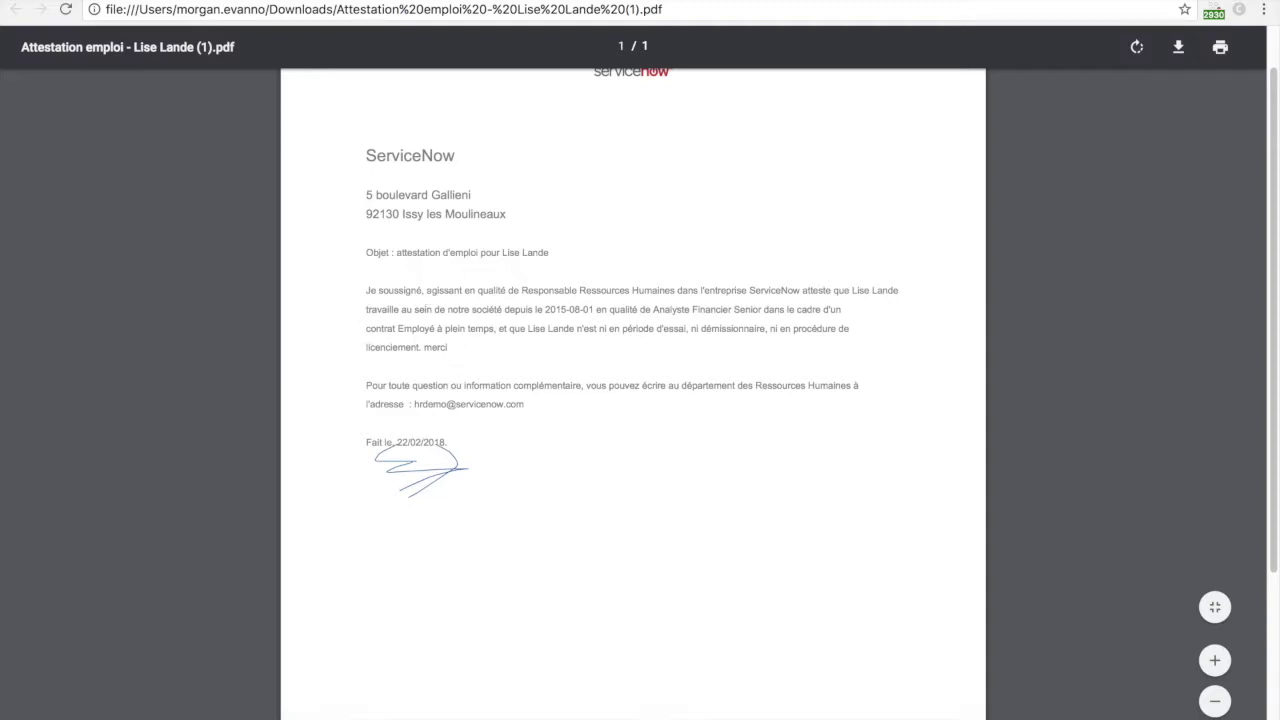
key(super+w)
- Start refusing the case with comment 'sqdsqd', cancel the refusal, and begin accepting instead
scroll(480, 408, down, 5)
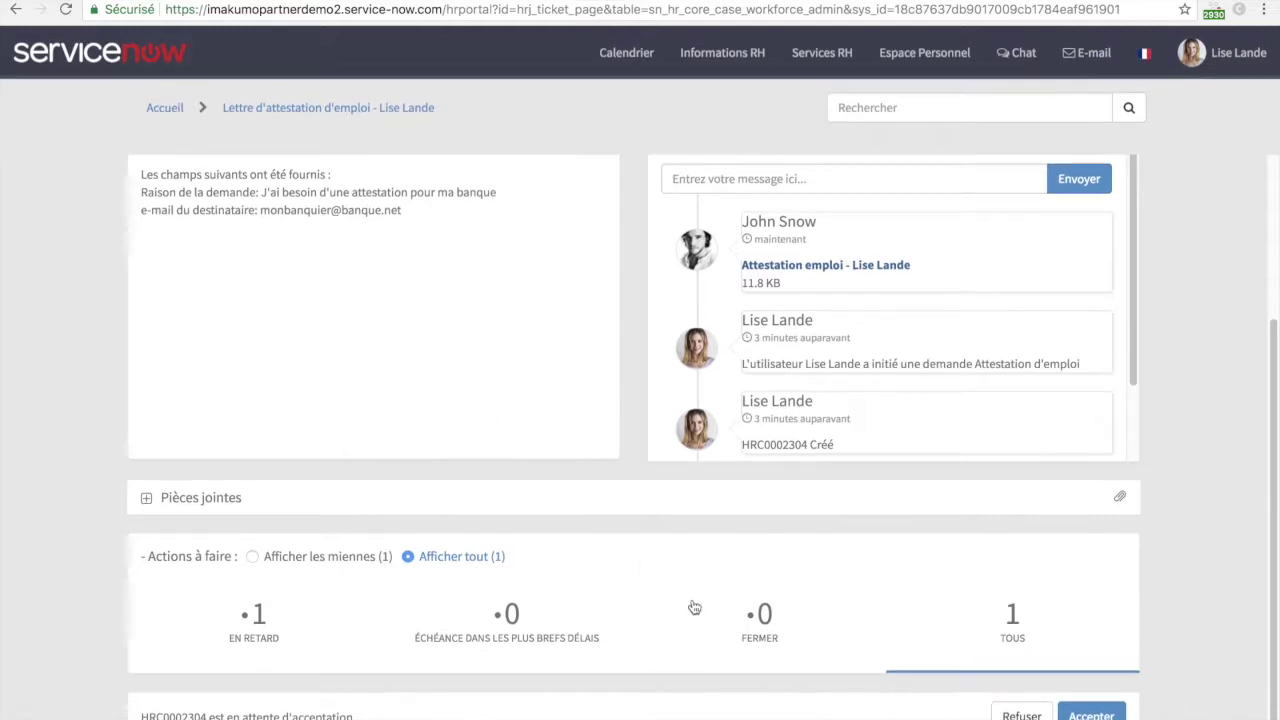
mouse_move(824, 716)
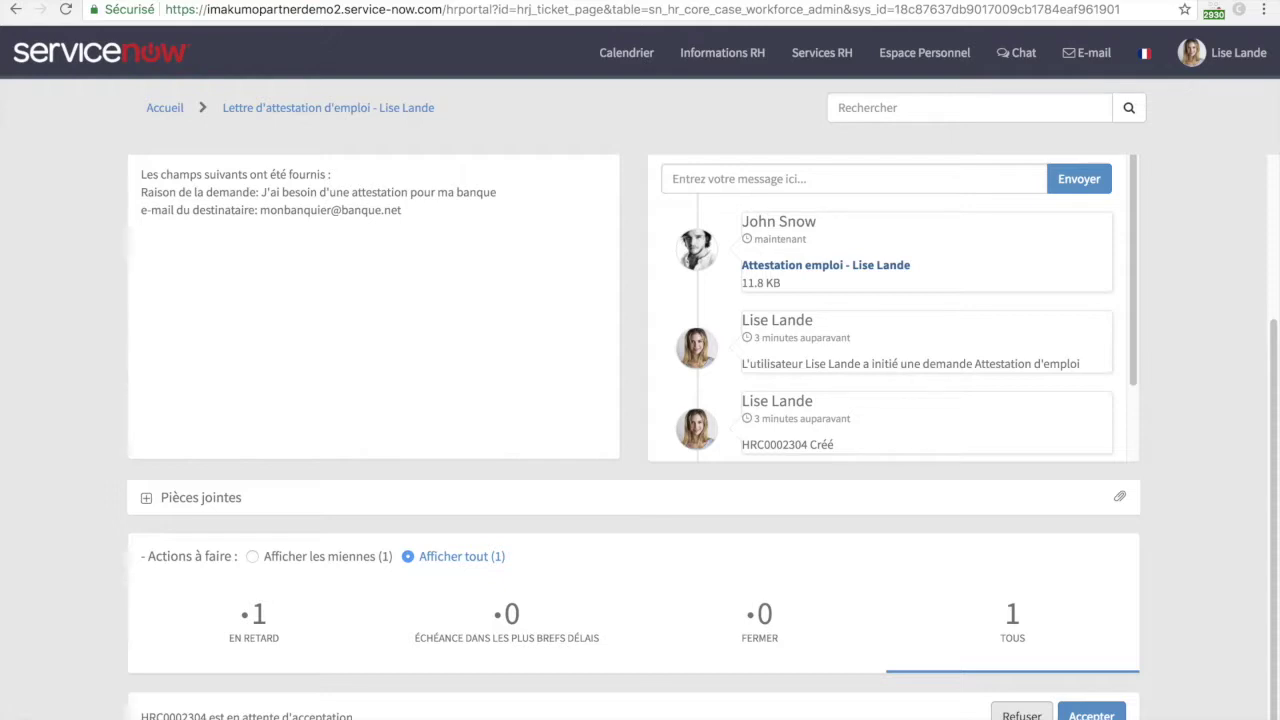
click(1021, 715)
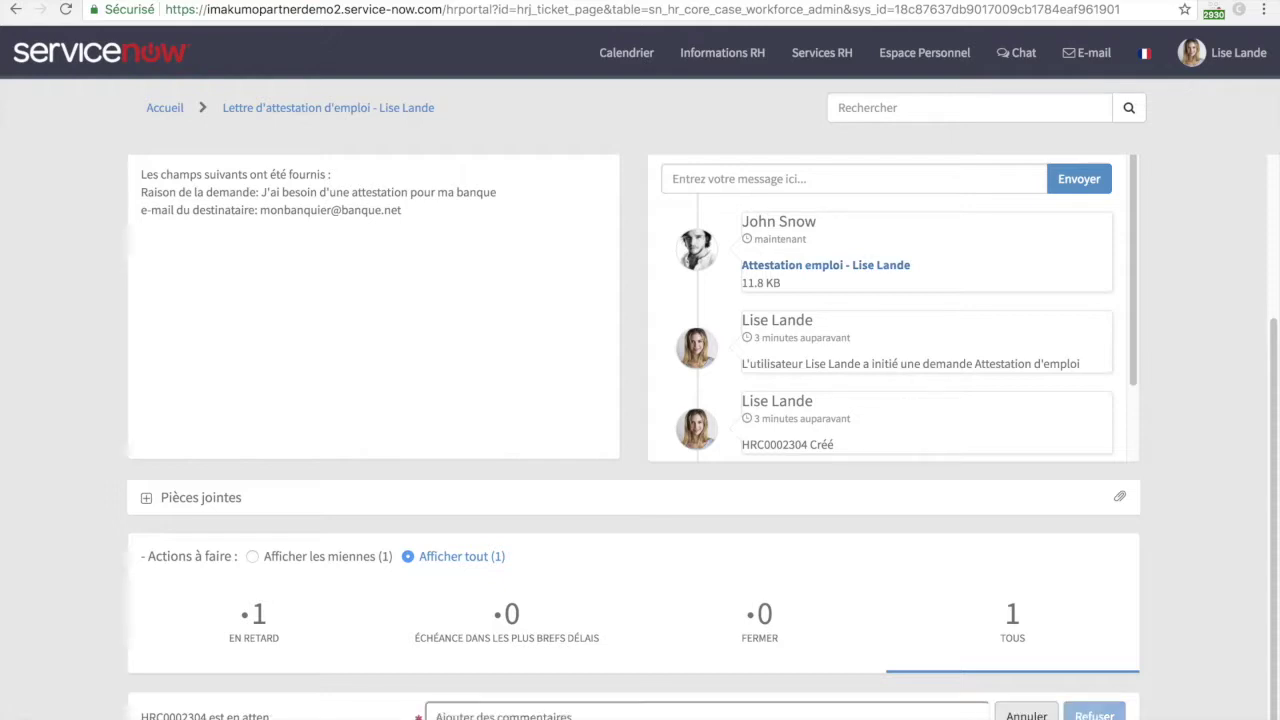
text(sqdsqd)
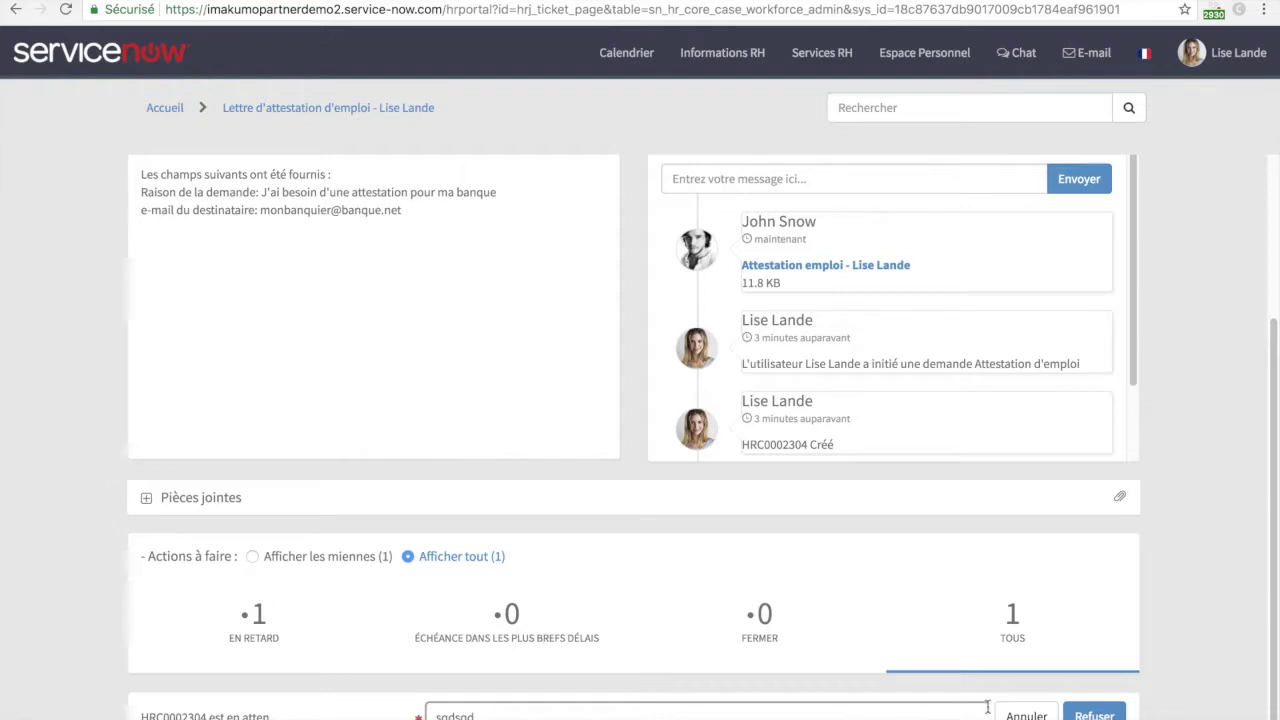
click(1040, 714)
click(1087, 714)
- Confirm acceptance of the employment certificate case
click(1087, 714)
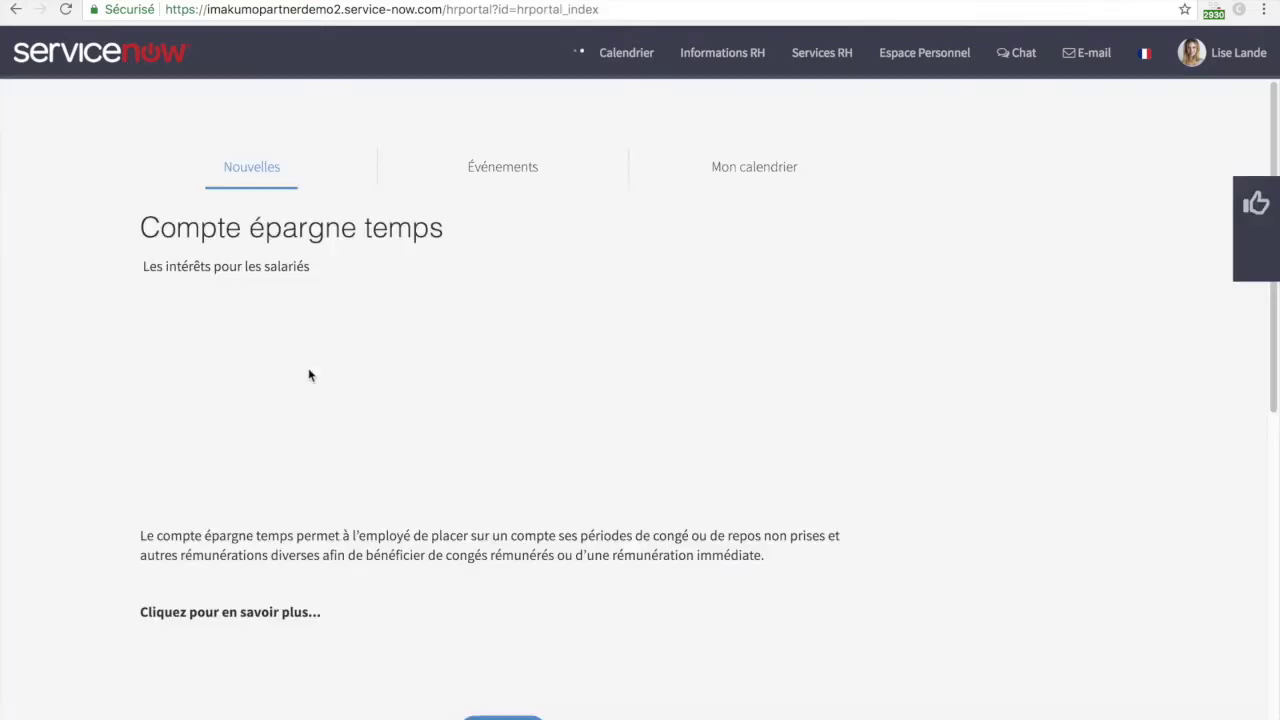
scroll(380, 497, down, 3)
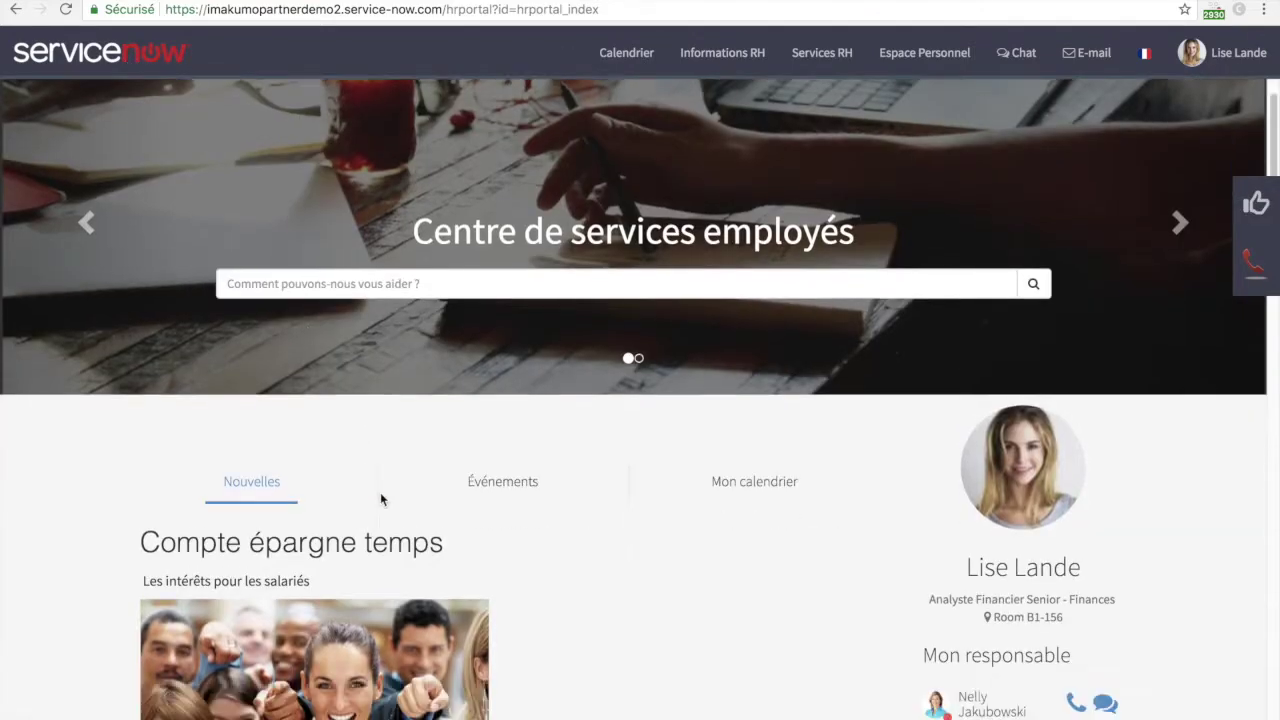
scroll(858, 684, down, 6)
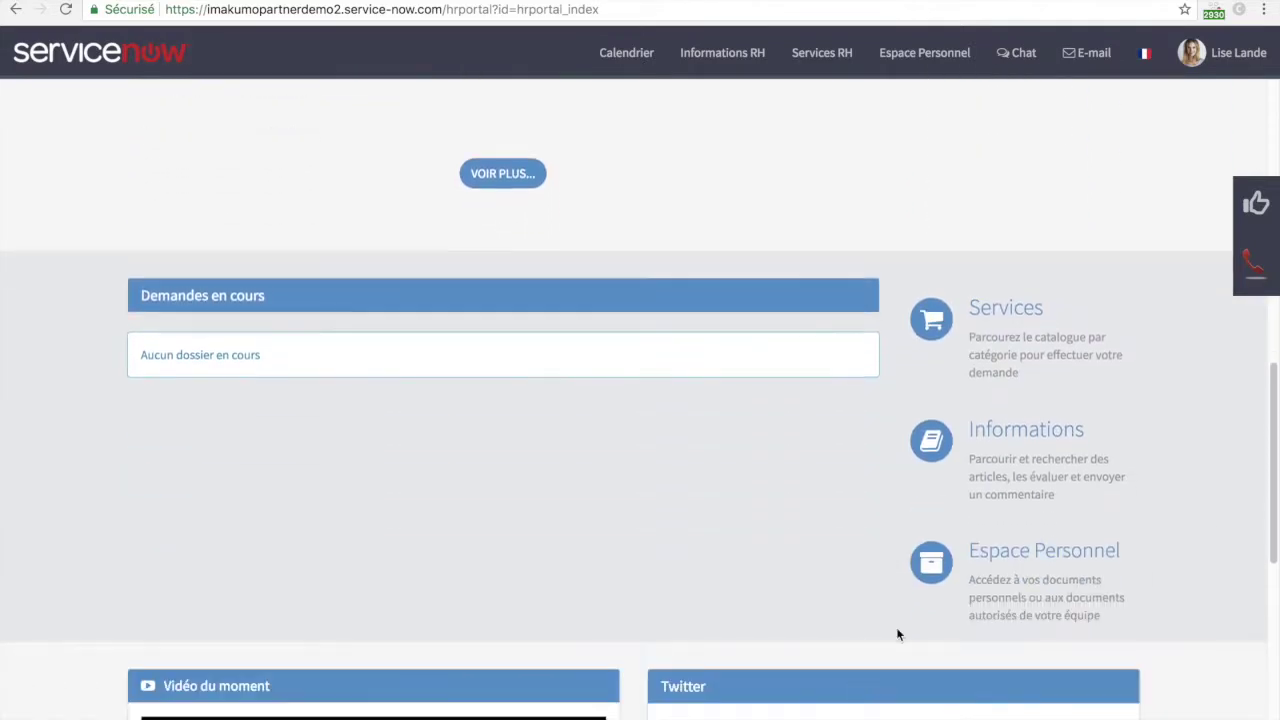
- Open the 'Prendre un congé' leave request form from Espace Personnel
click(930, 563)
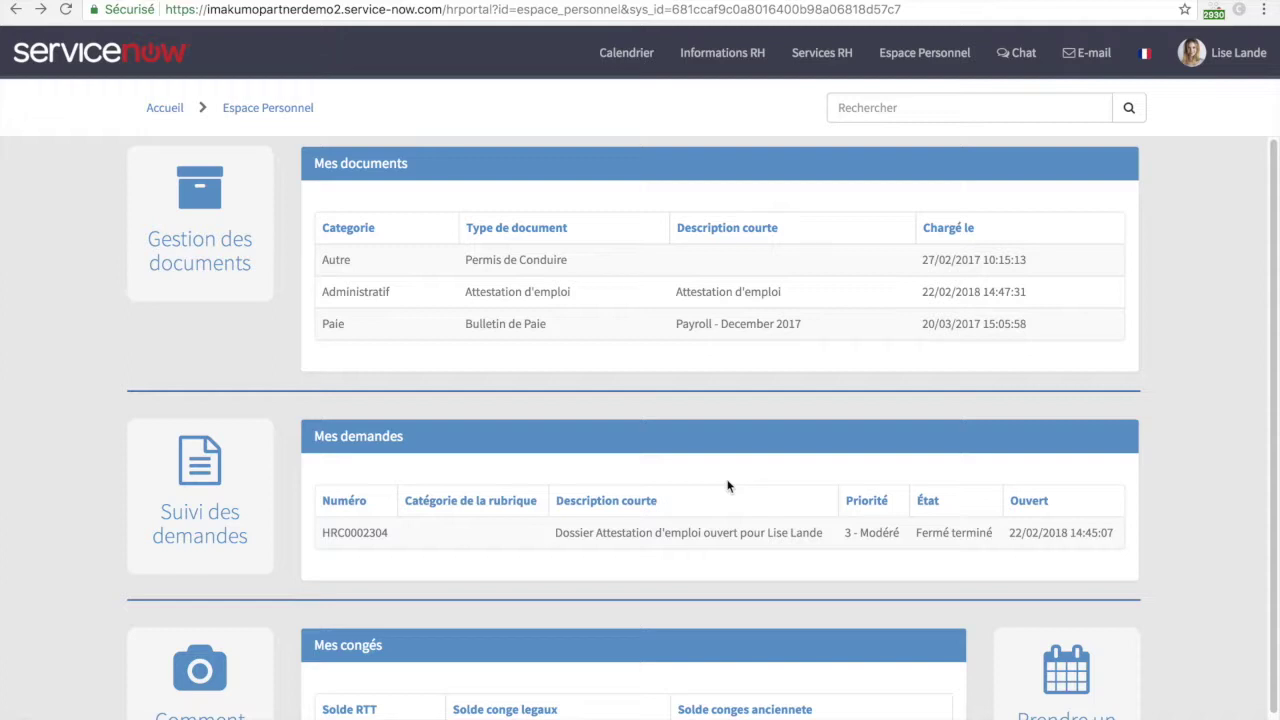
scroll(728, 486, down, 1)
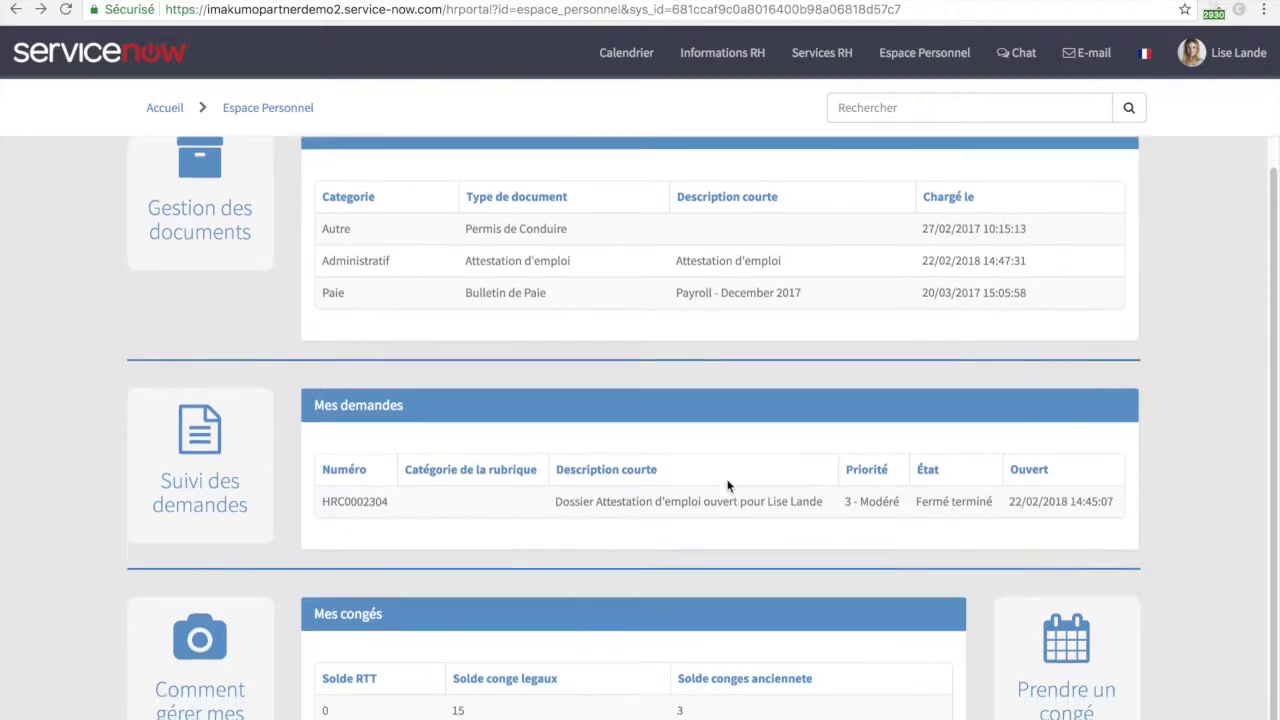
click(1057, 659)
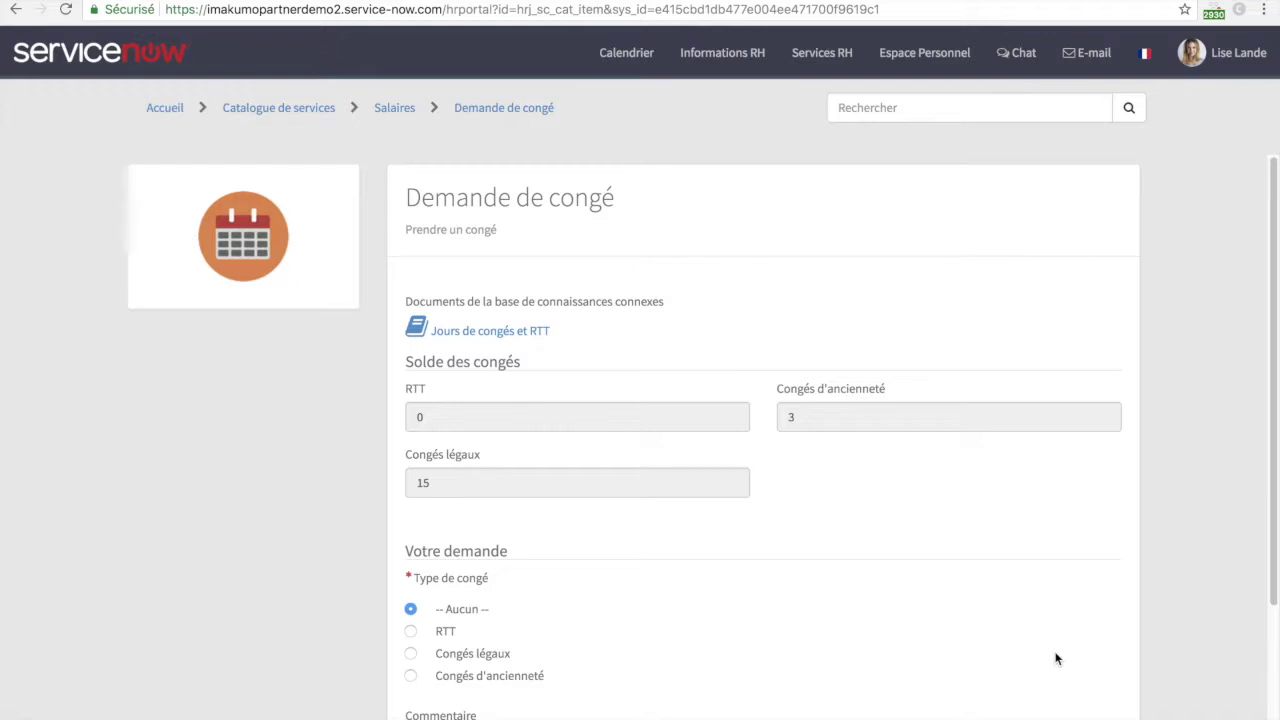
- Set the leave type to Congés légaux, from 26/02/2018 to 02/03/2018
scroll(1056, 658, down, 2)
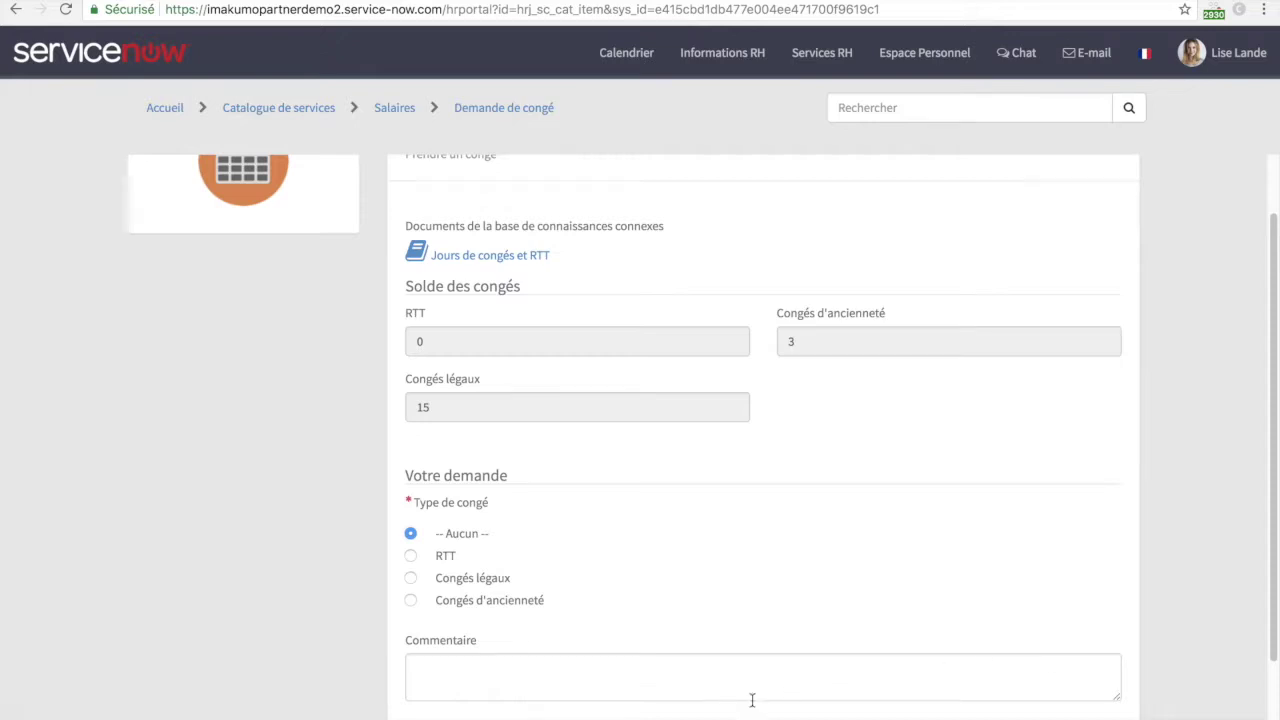
click(411, 555)
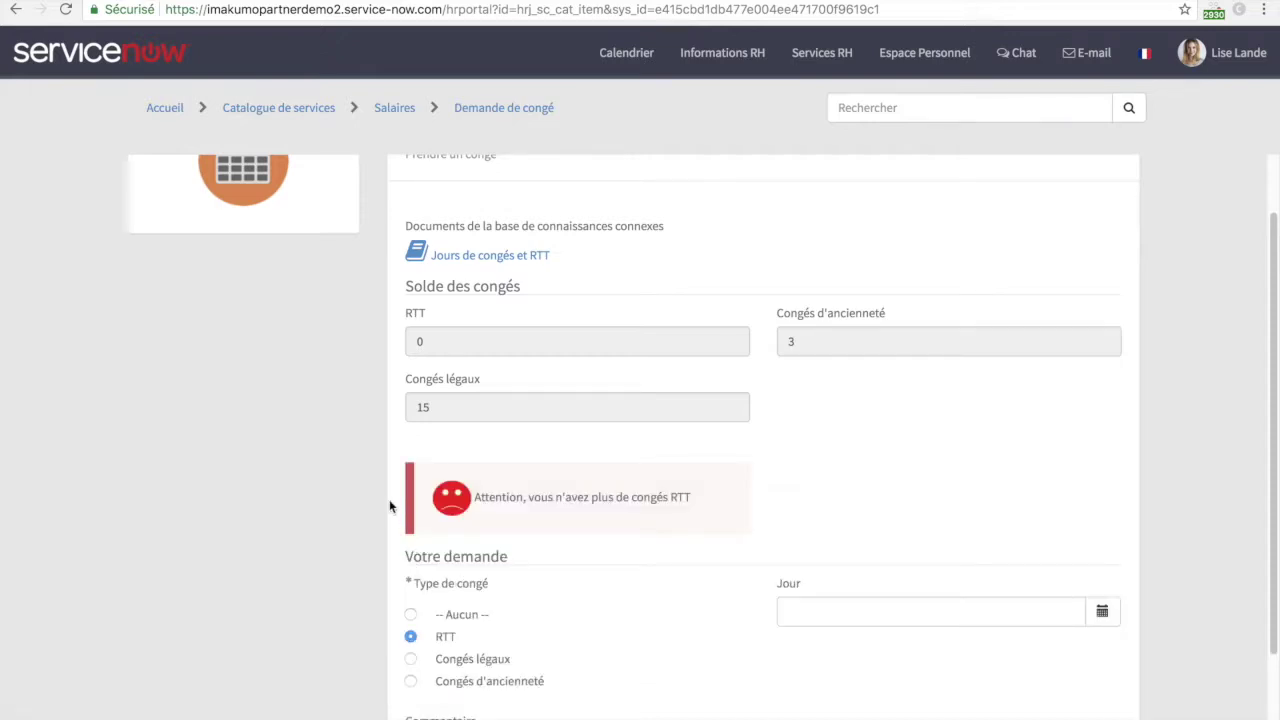
click(412, 662)
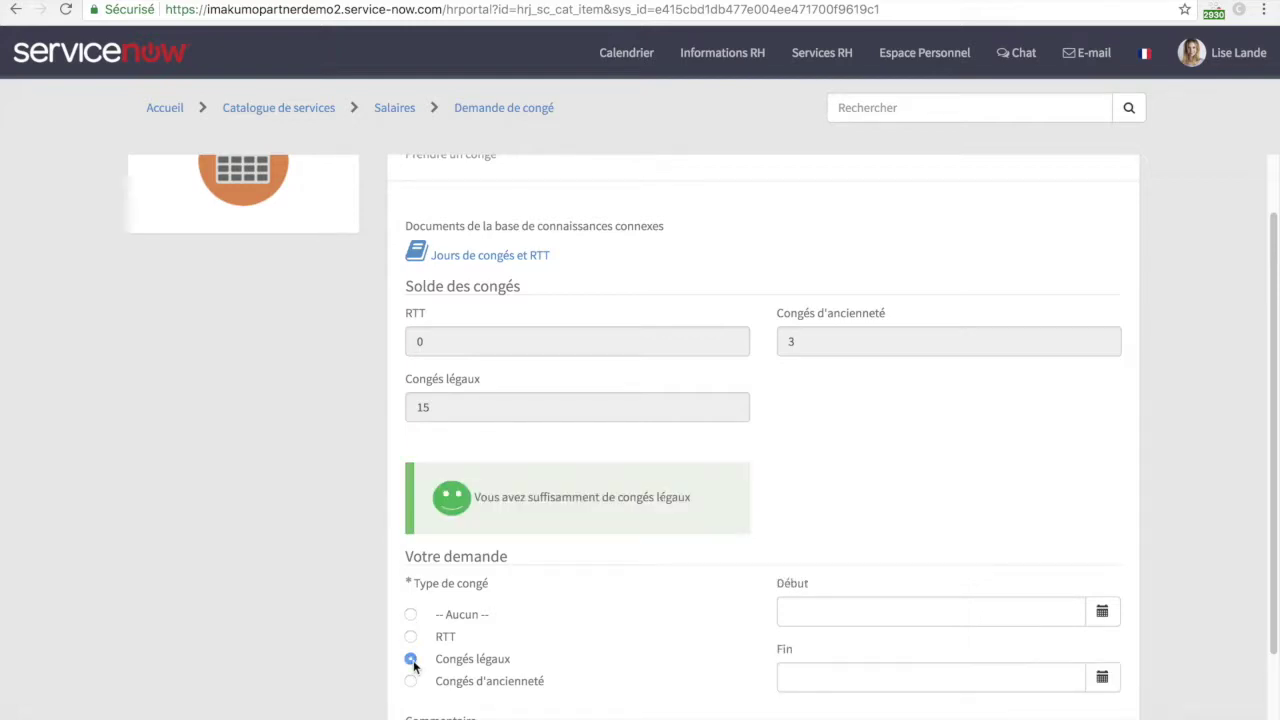
click(1110, 614)
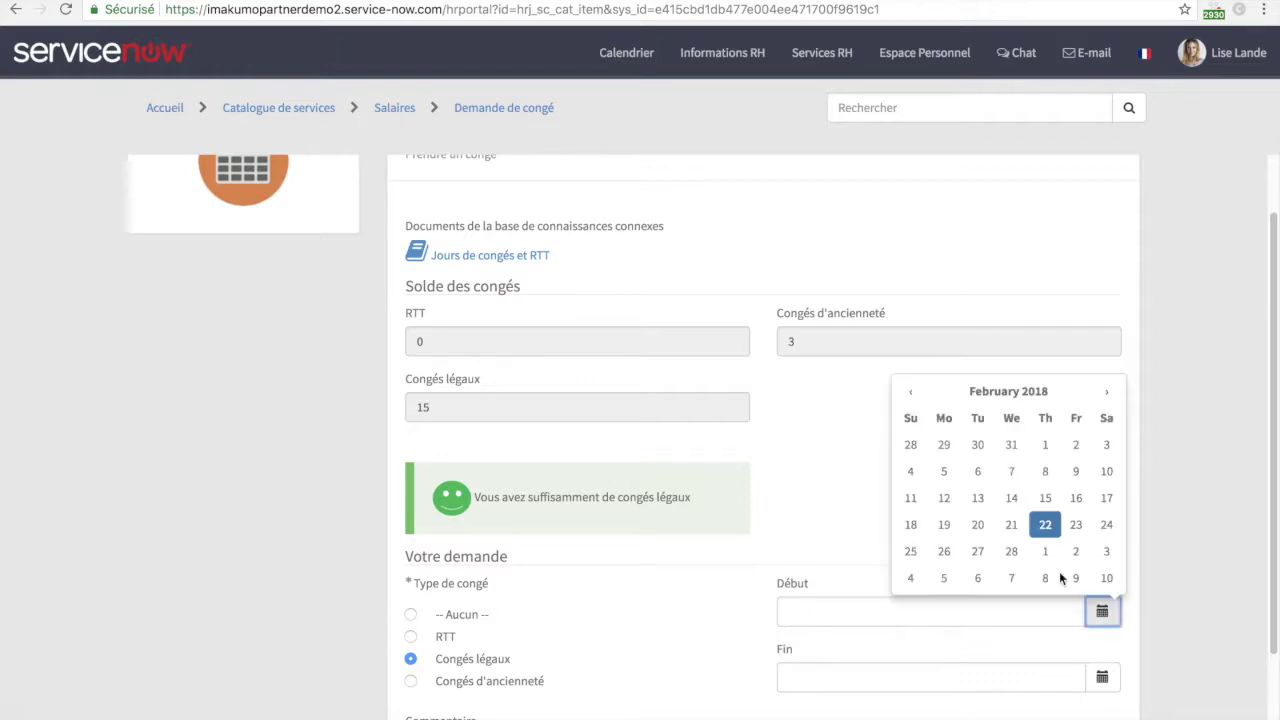
click(944, 551)
click(1102, 677)
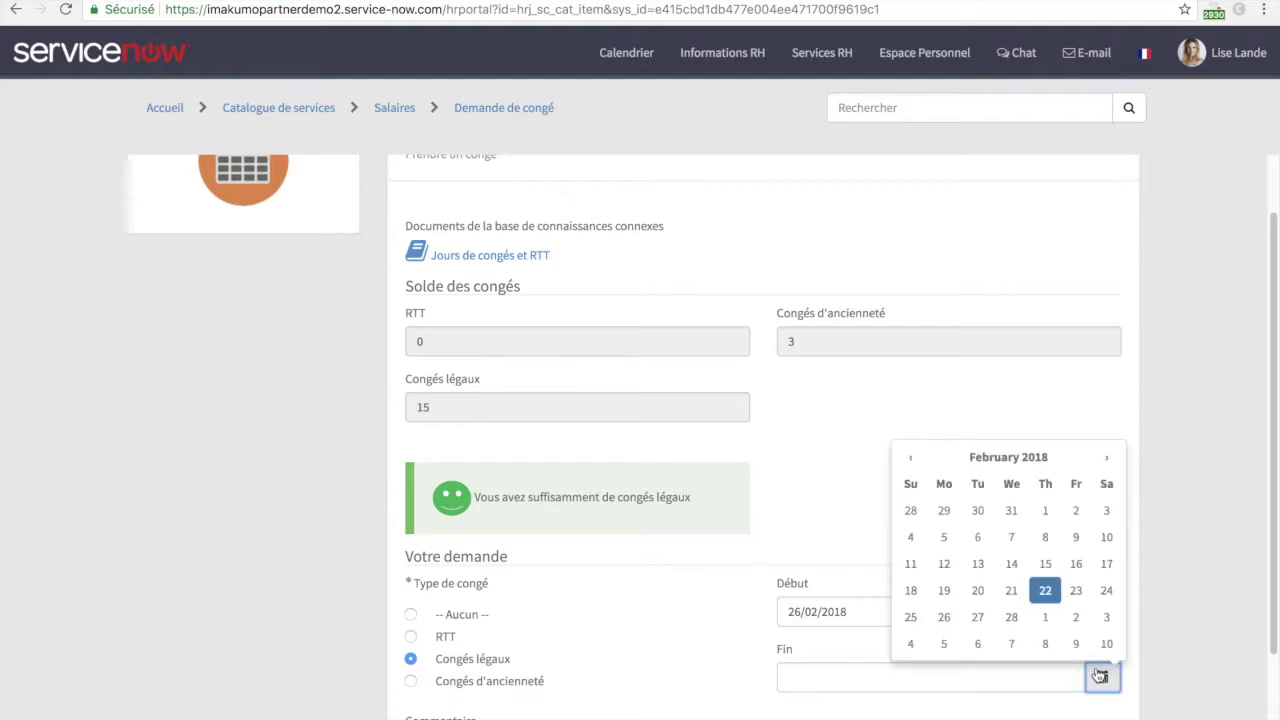
click(1073, 620)
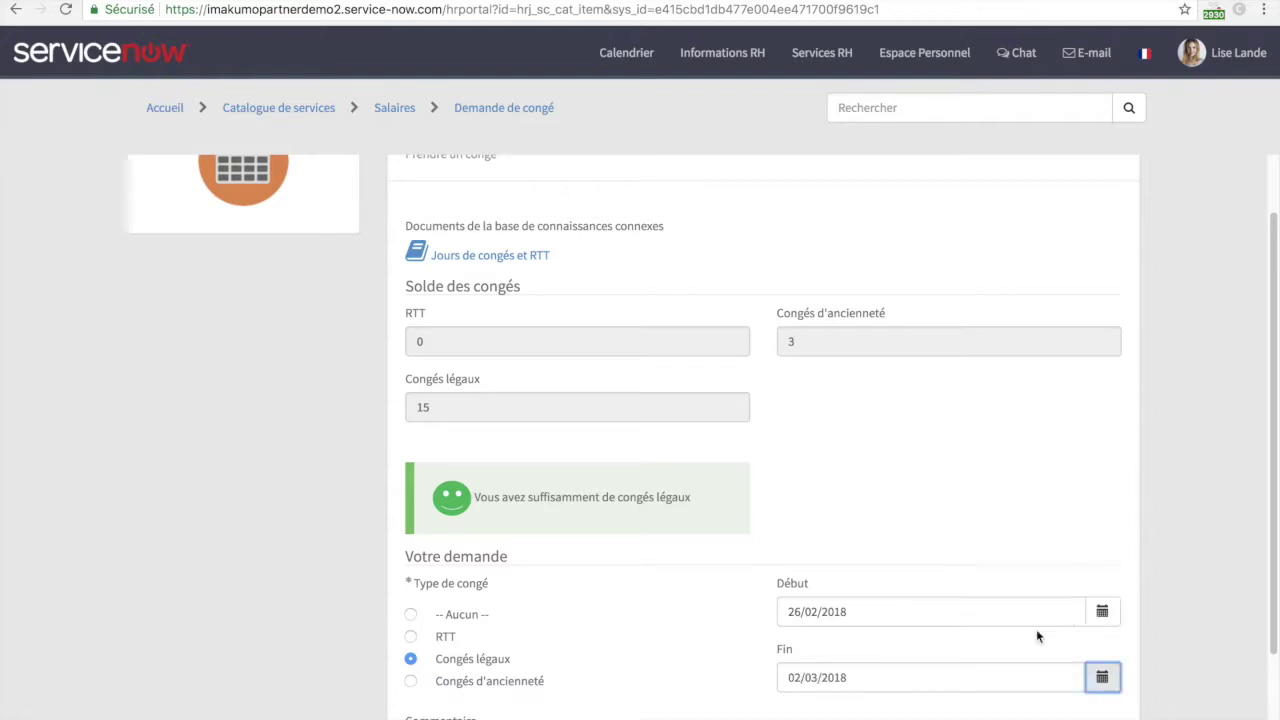
- Add the comment 'Besoin de congés pour visites maisons' and submit the leave request
scroll(726, 678, down, 1)
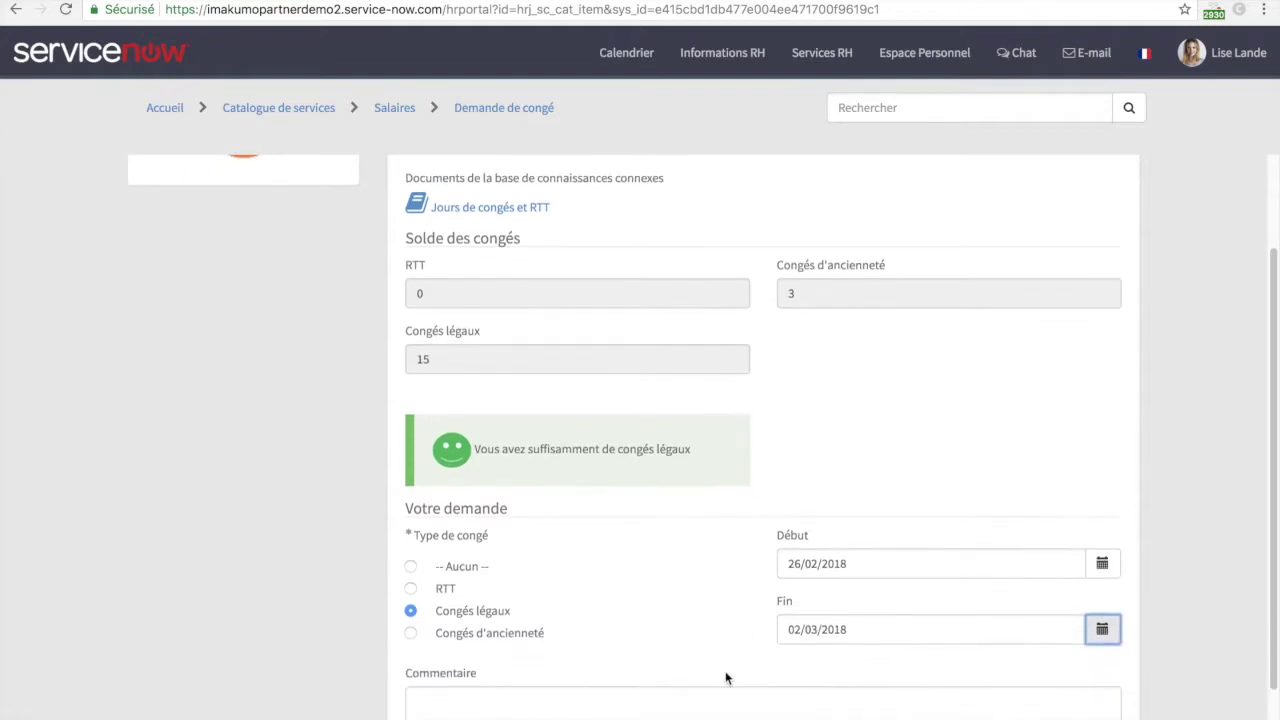
click(624, 689)
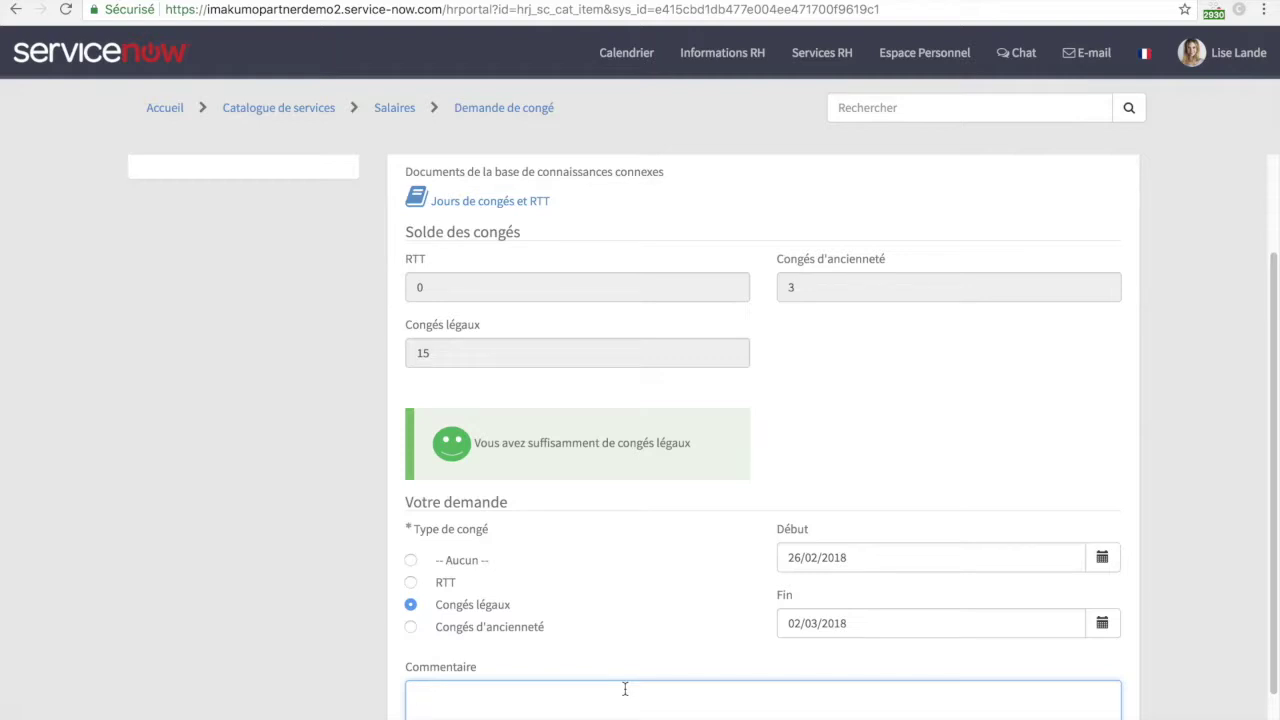
text(Besoin de congés pour visi)
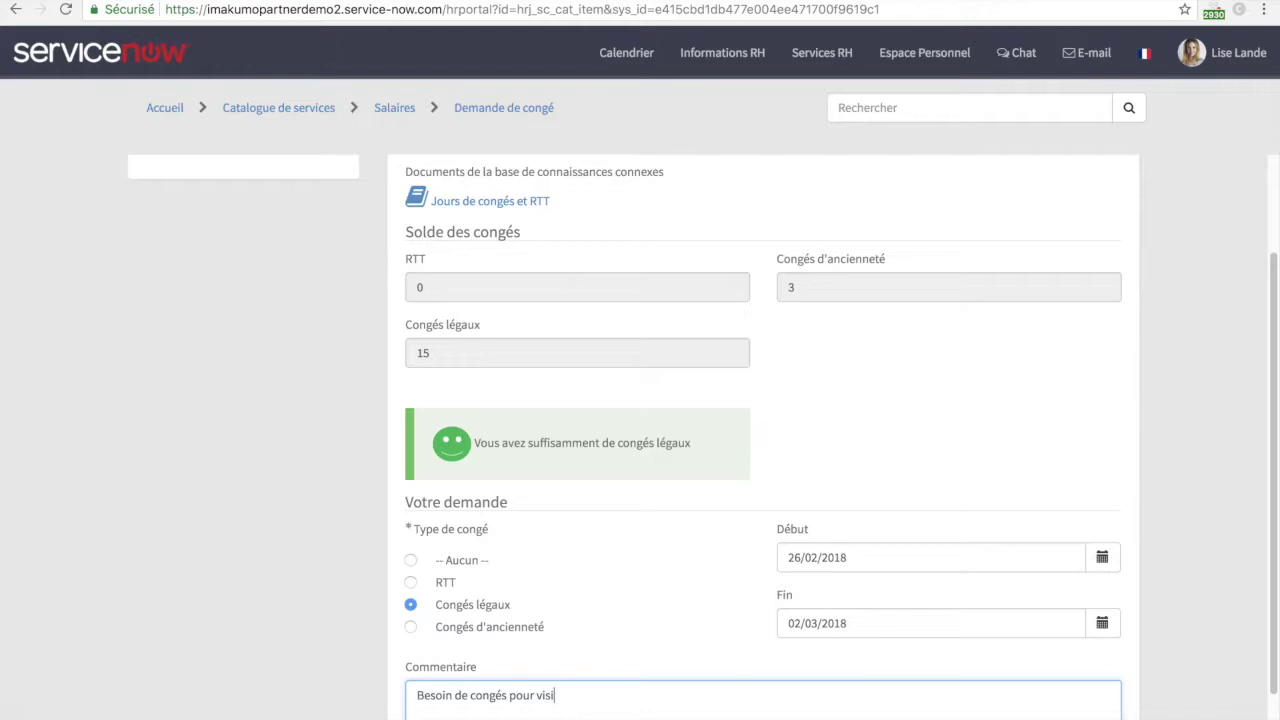
text(tes maisons)
scroll(593, 283, up, 2)
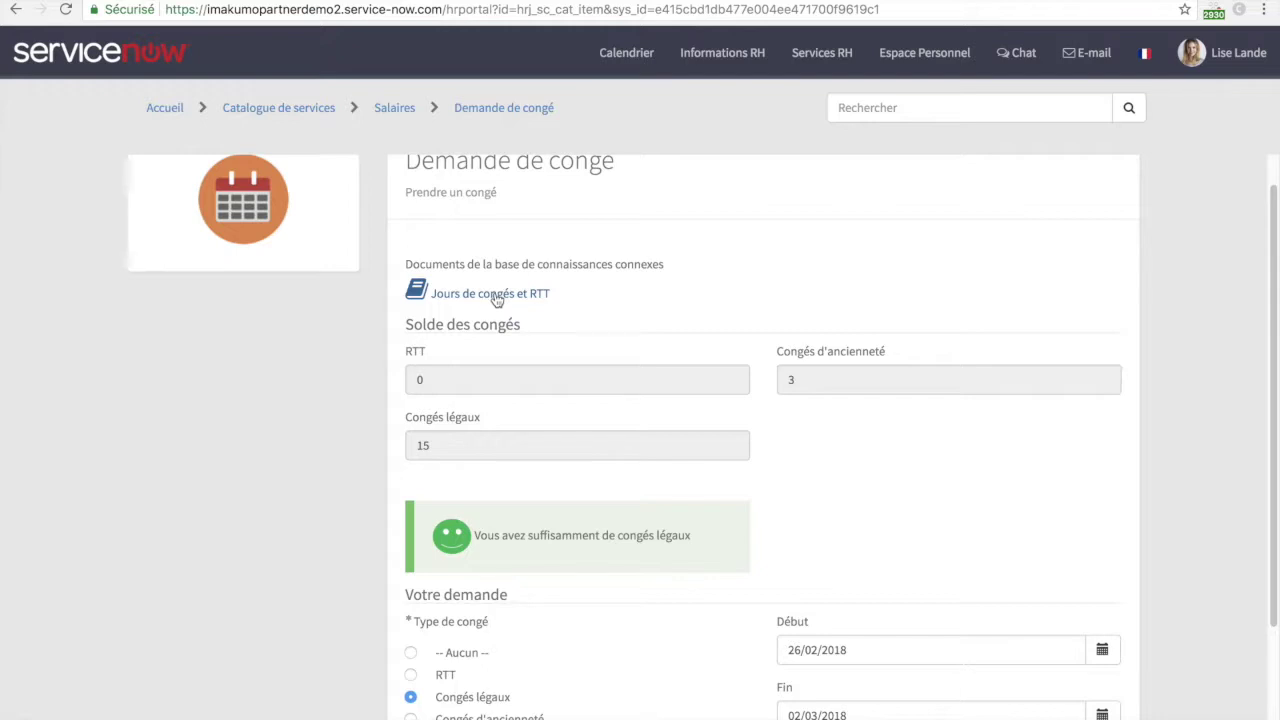
scroll(586, 385, down, 1)
scroll(586, 385, down, 2)
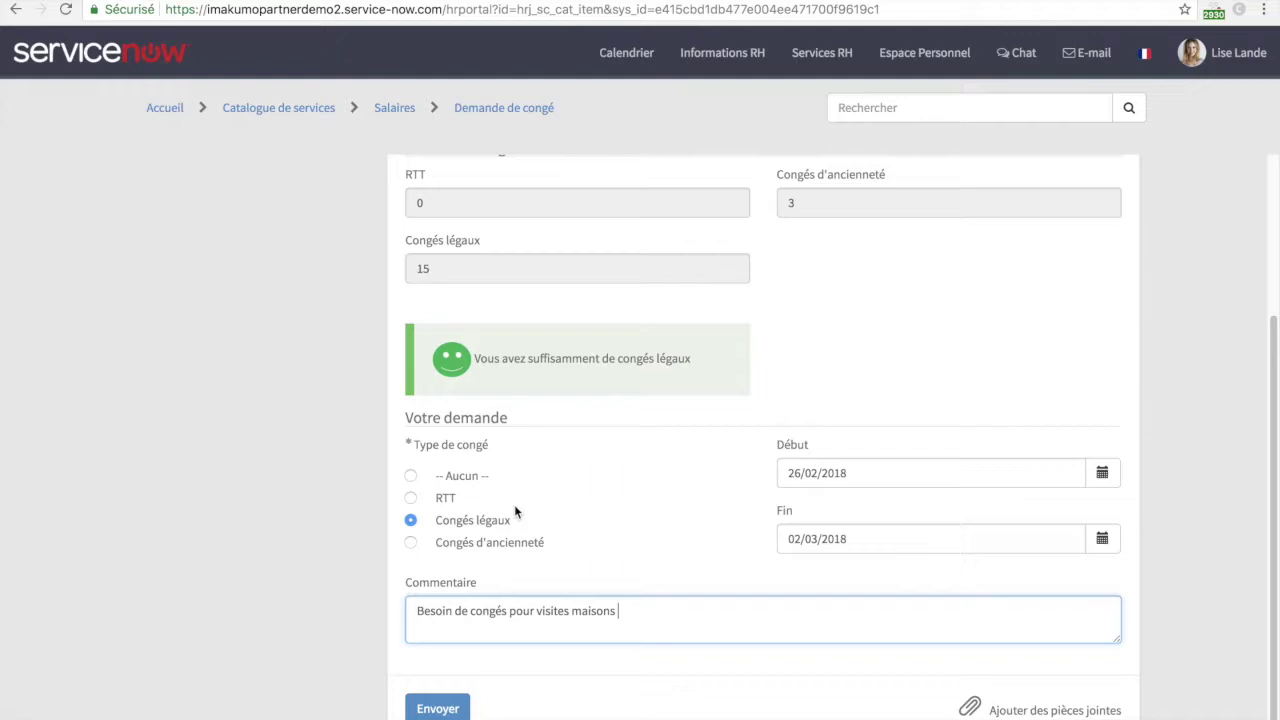
click(437, 708)
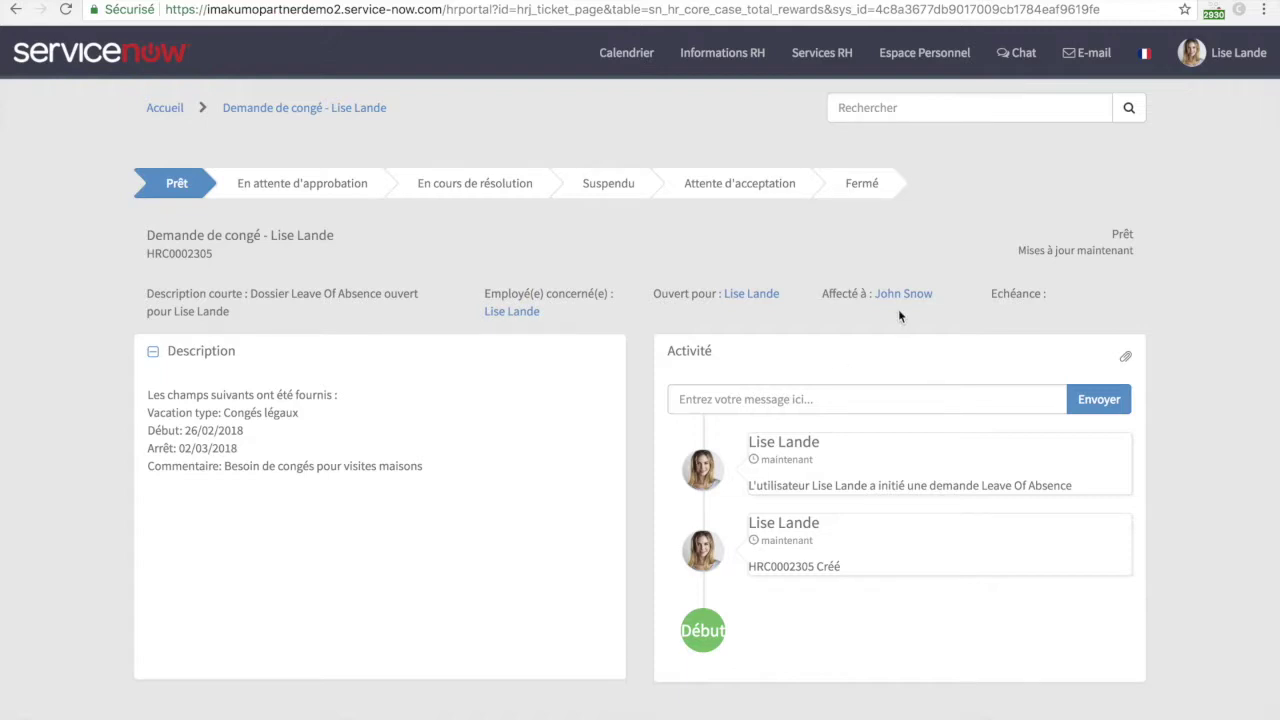
- On the HR case board, drag leave case HRC0002305 from Prêt into En attente d'approbation
click(360, 3)
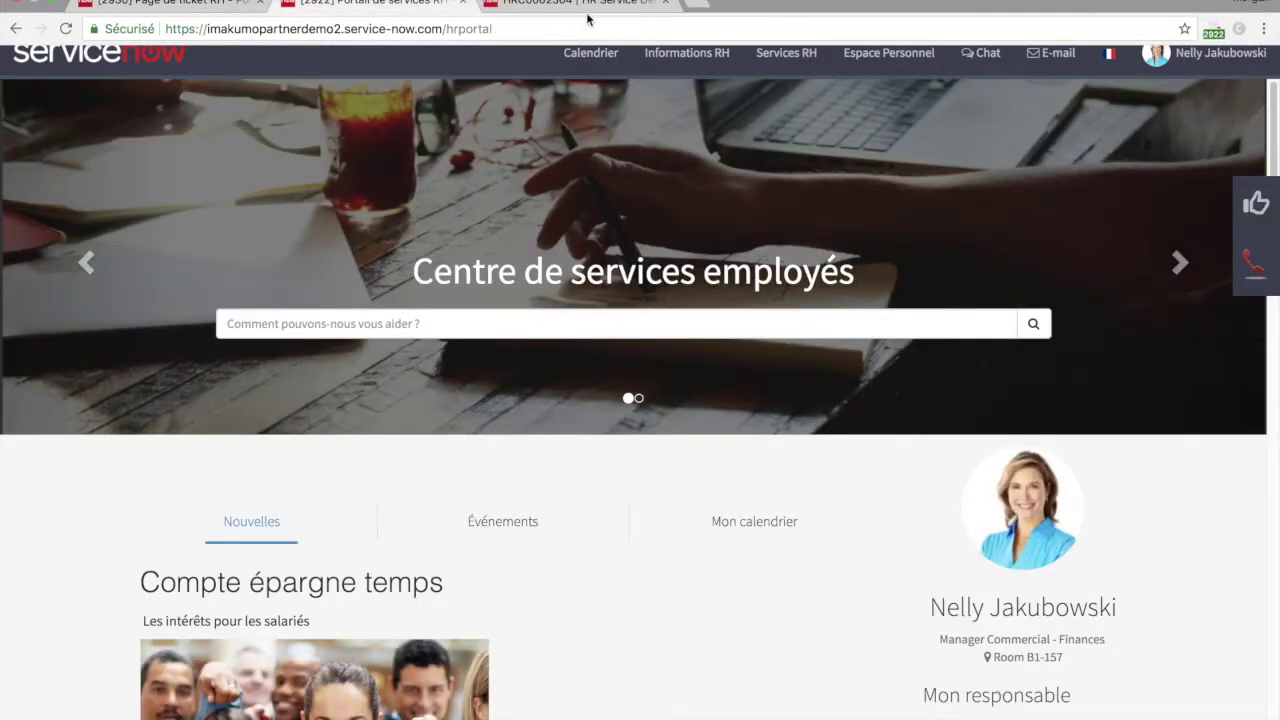
click(586, 8)
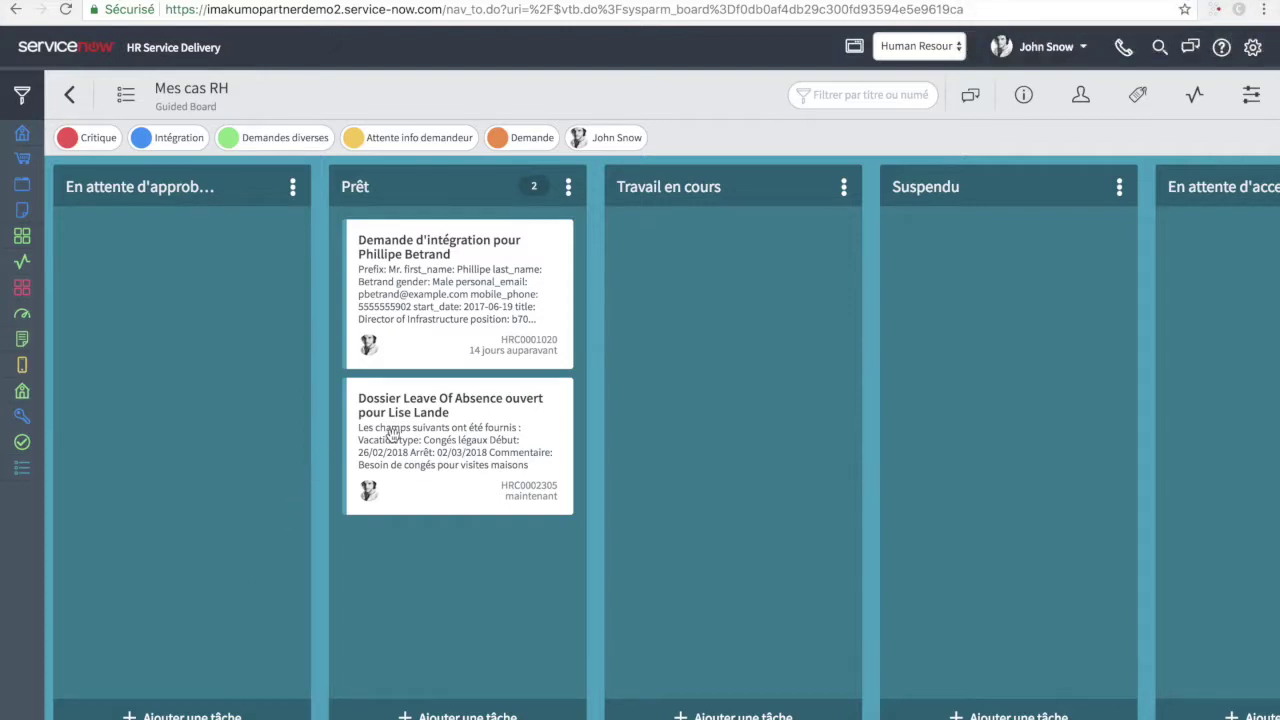
drag(396, 432, 705, 398)
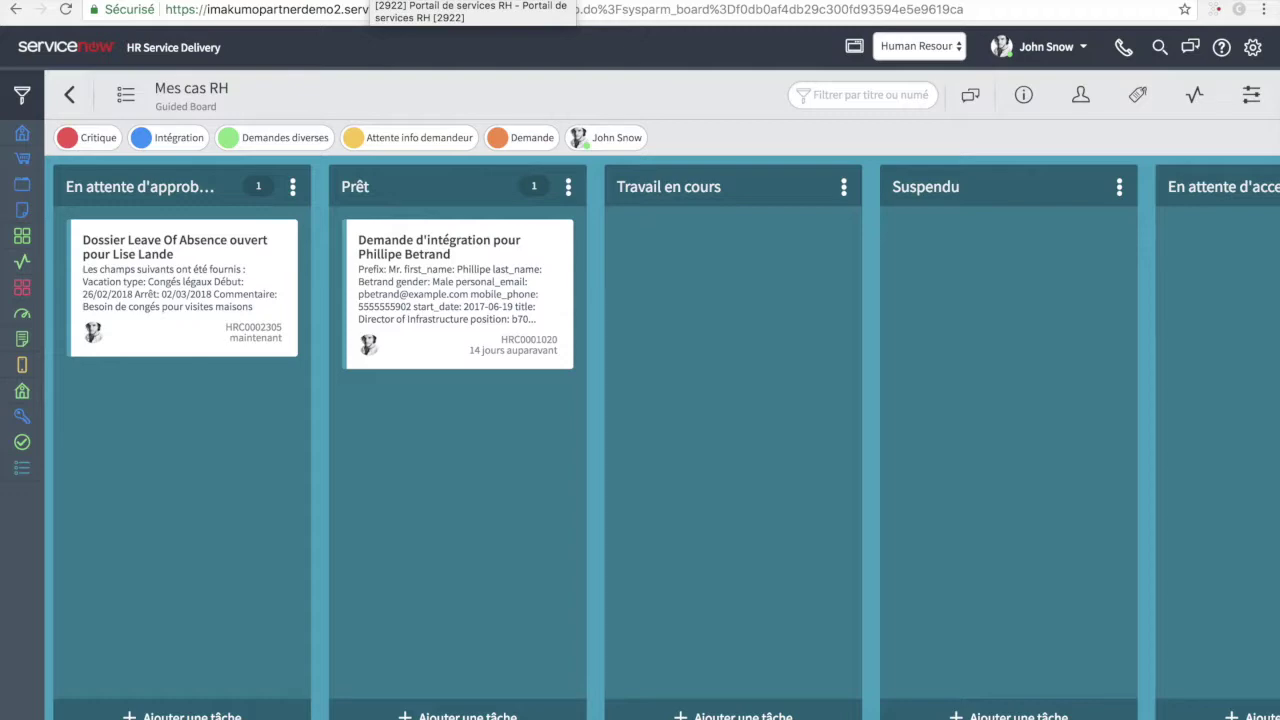
- As the manager, approve the pending leave request for case HRC0002305 from the notifications list
click(372, 0)
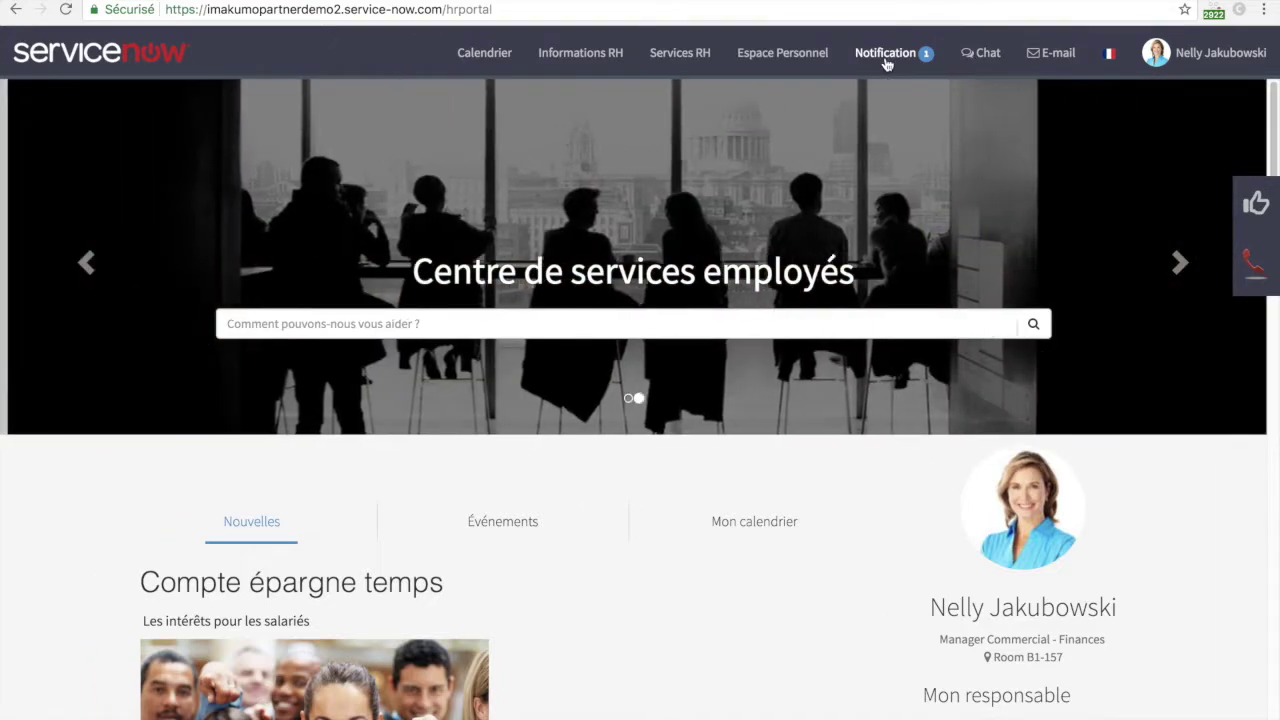
click(886, 60)
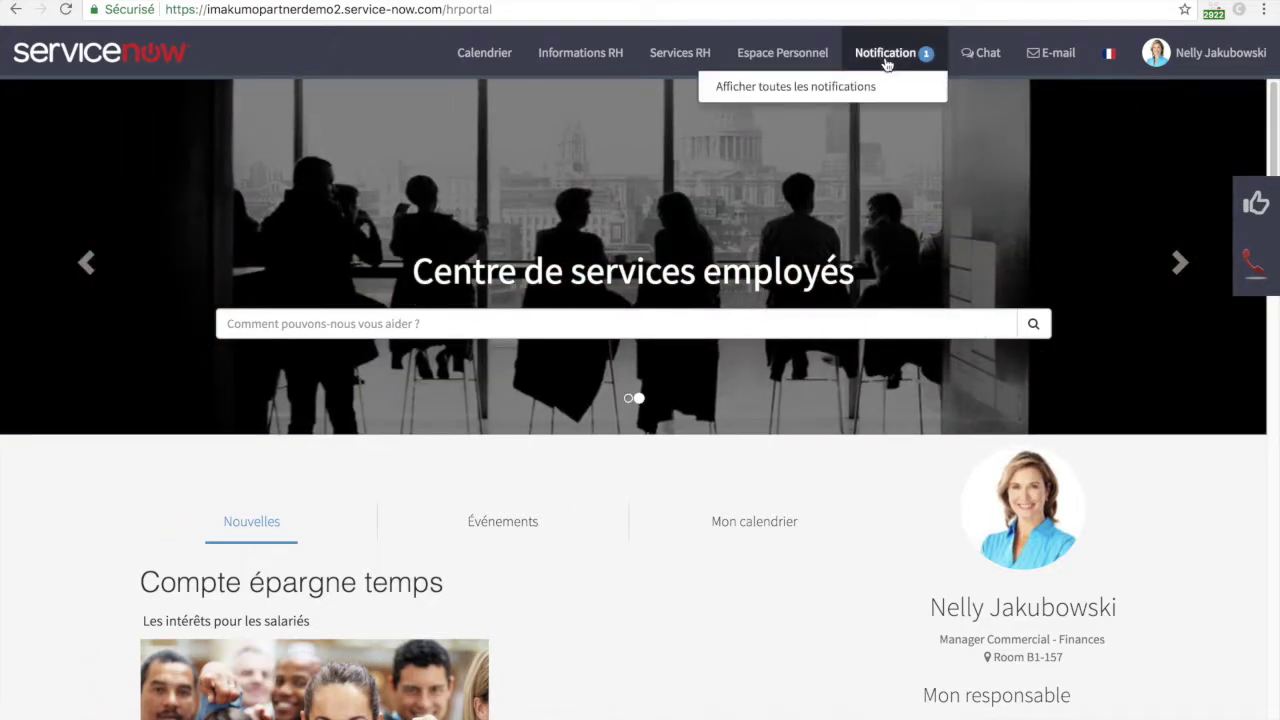
click(843, 87)
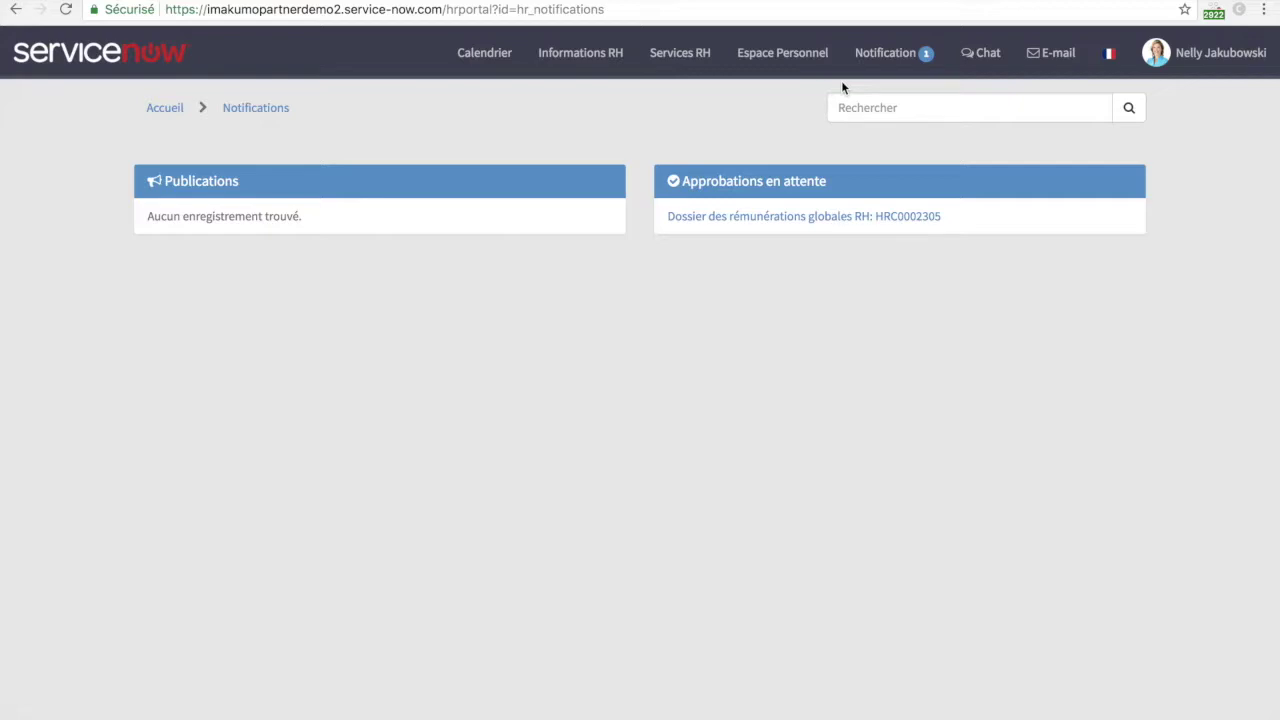
click(798, 215)
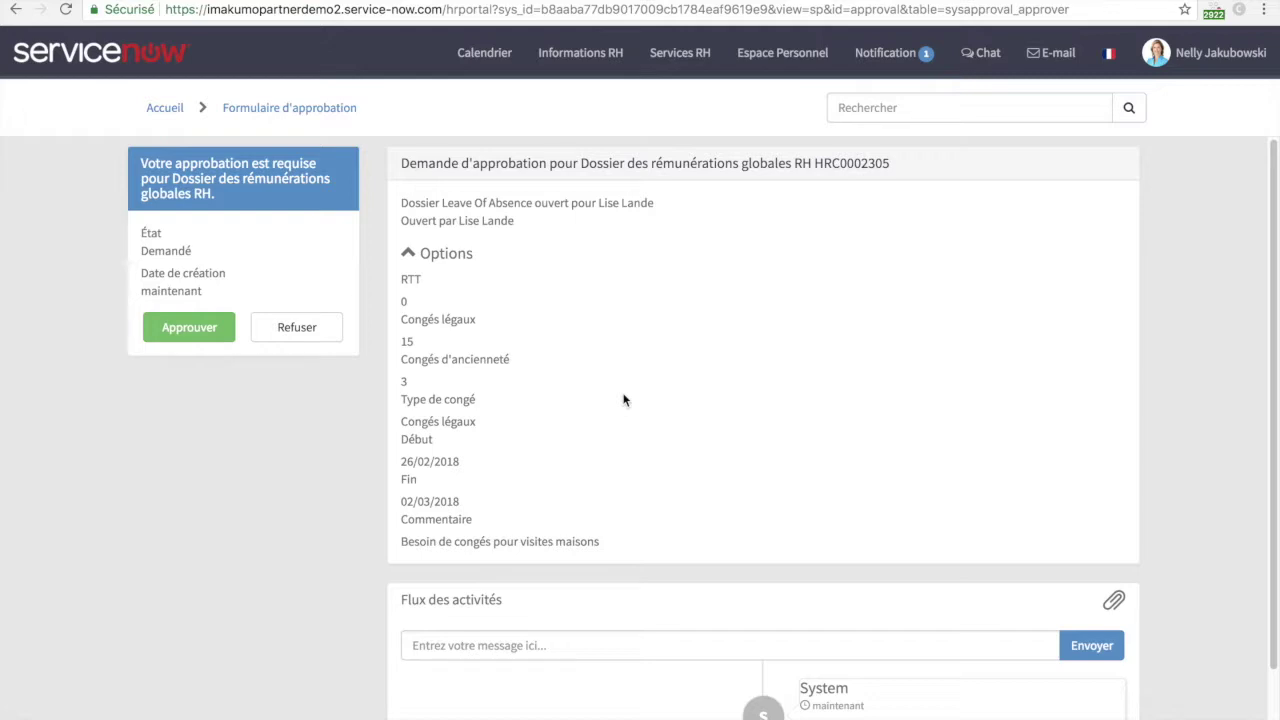
click(189, 330)
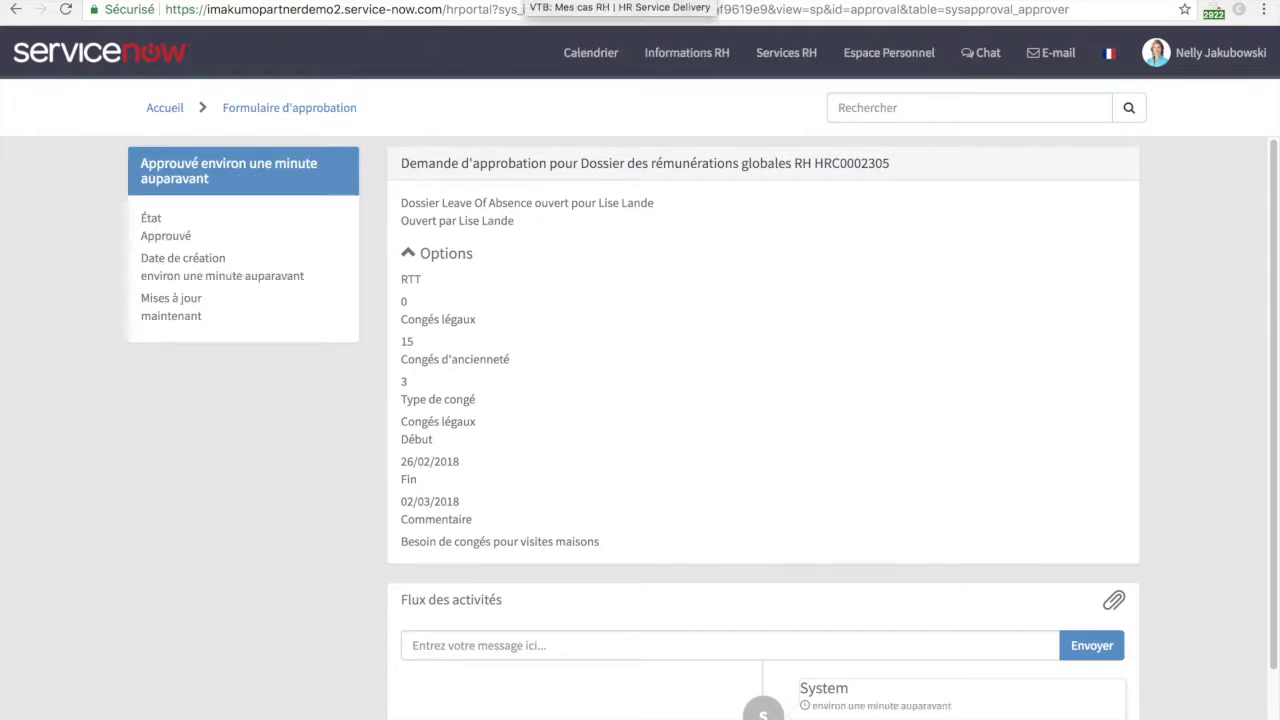
- Back on the Mes cas RH board, drag the approved leave card along the board
click(528, 1)
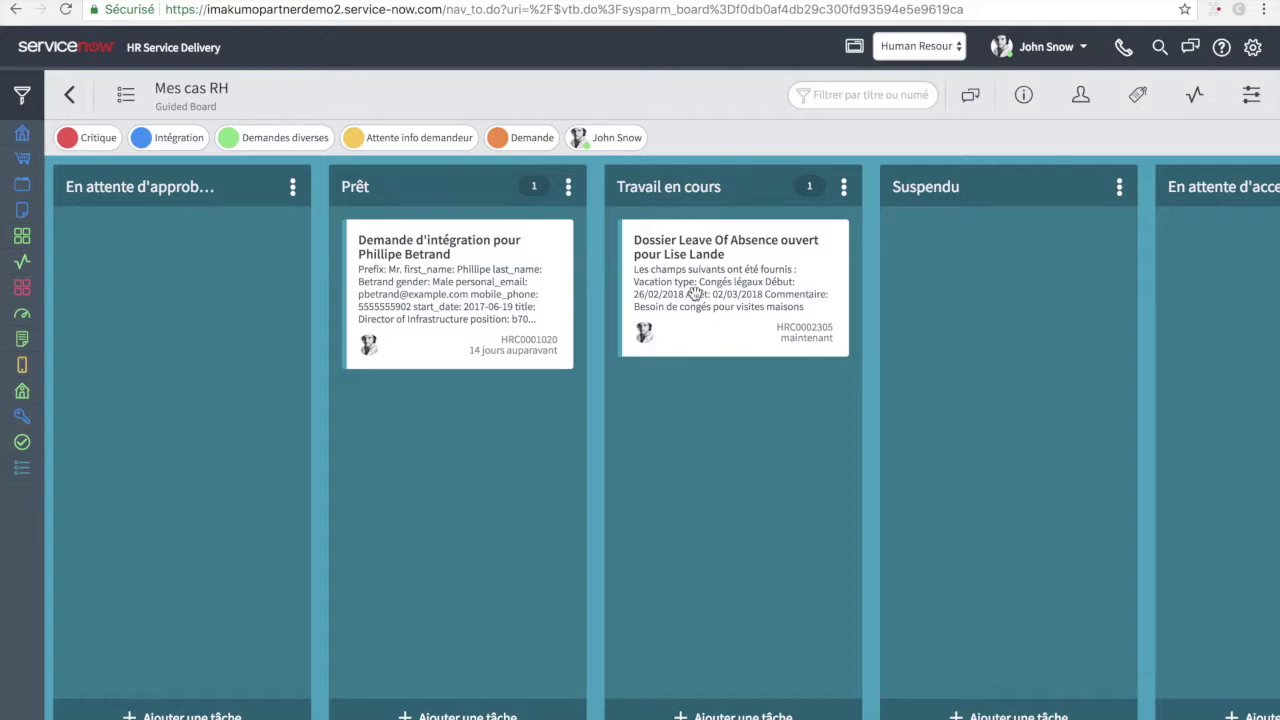
drag(694, 293, 629, 505)
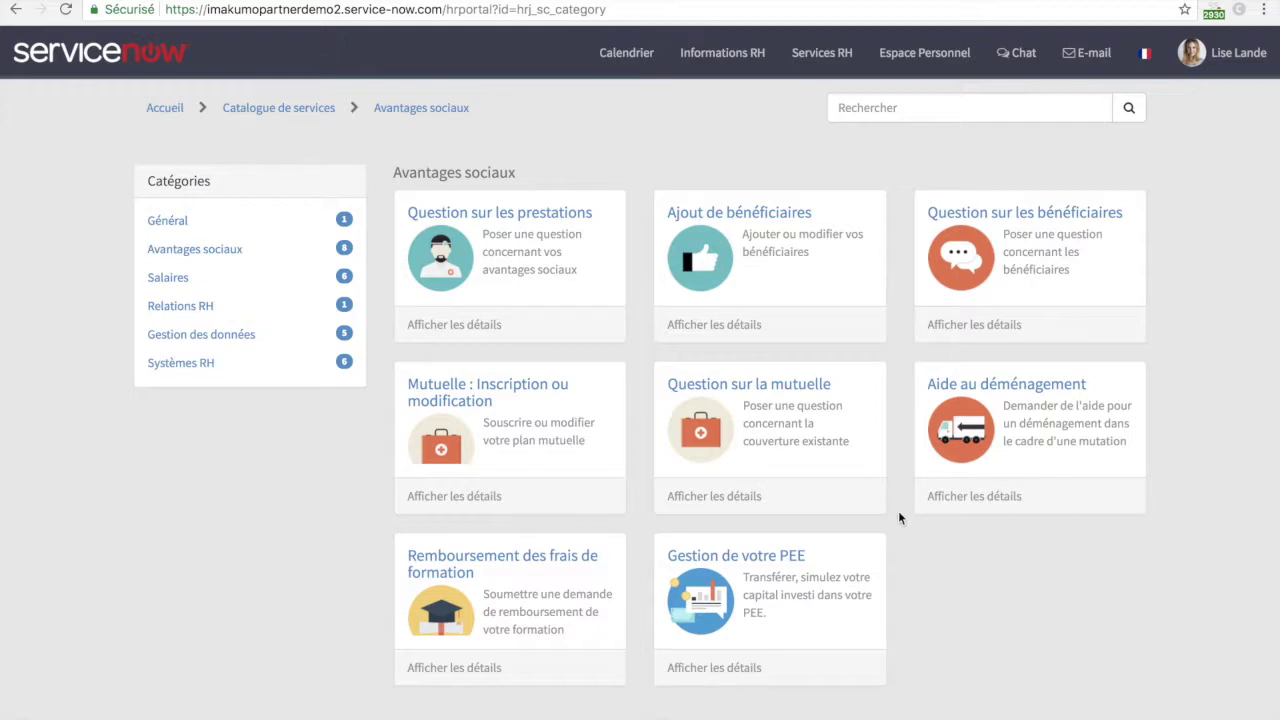
- Open the Gestion de votre PEE form and enter a 3-year investment duration
click(833, 576)
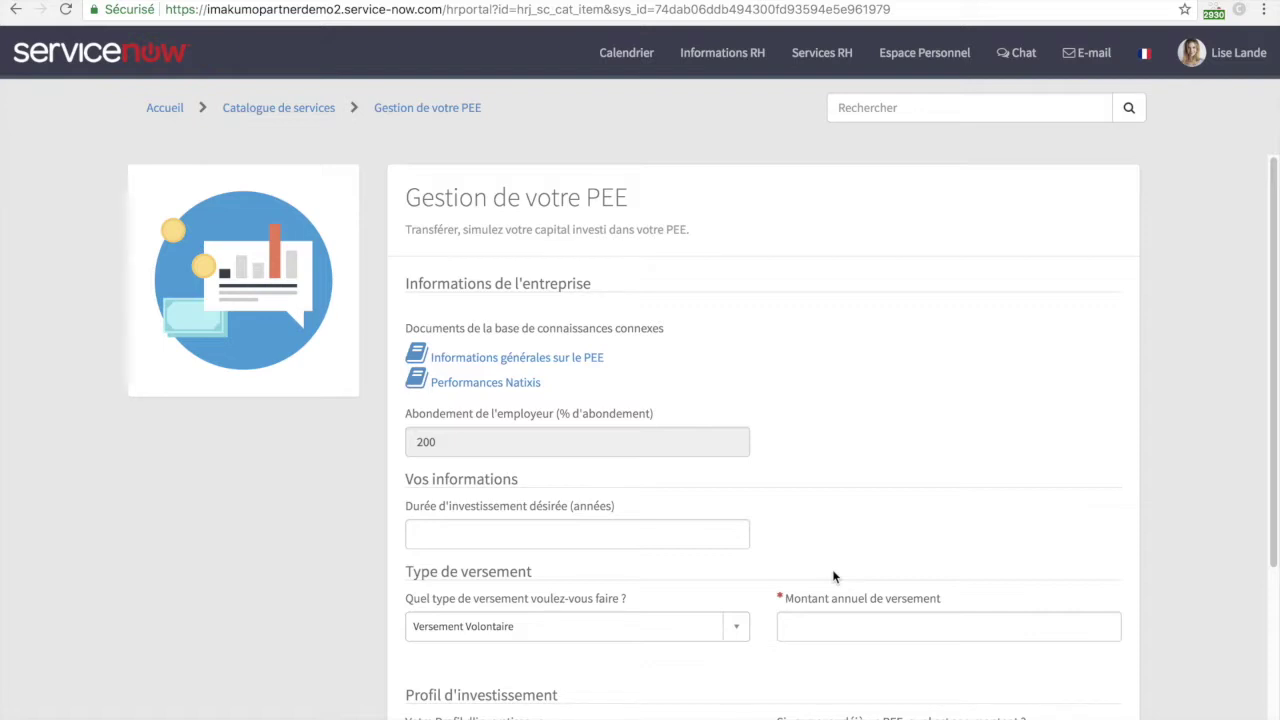
scroll(833, 576, down, 1)
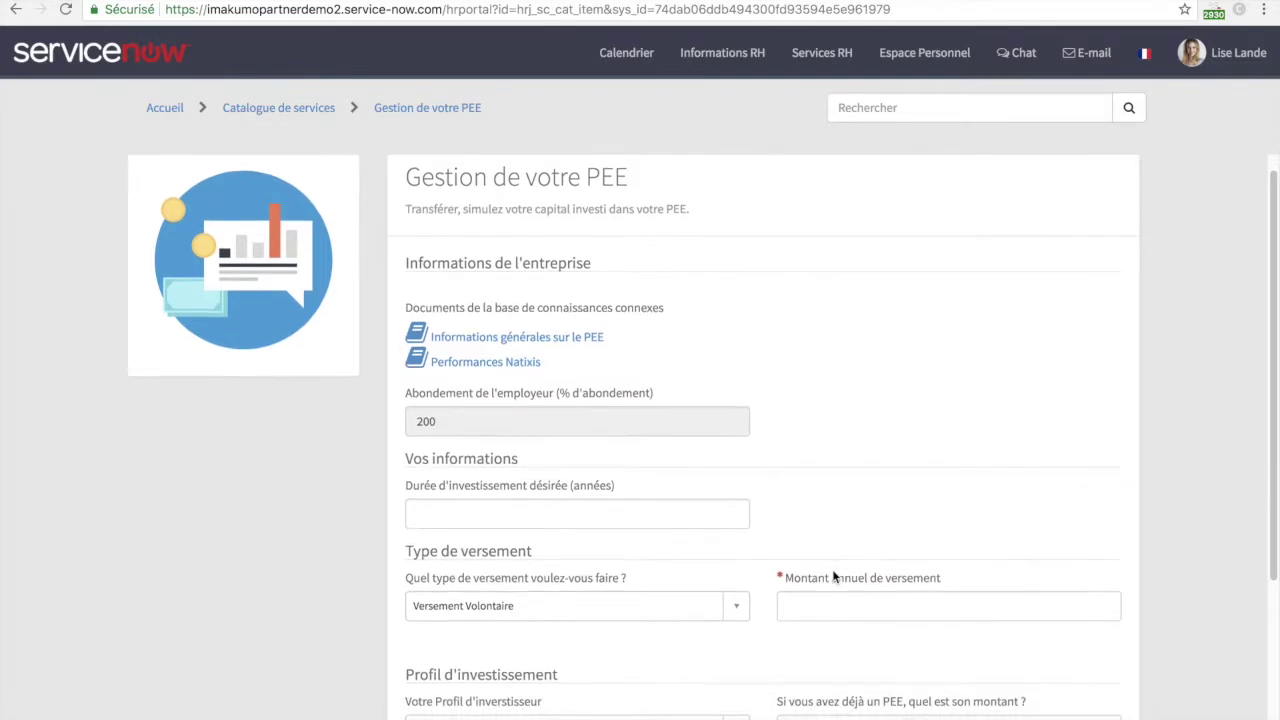
scroll(833, 576, down, 2)
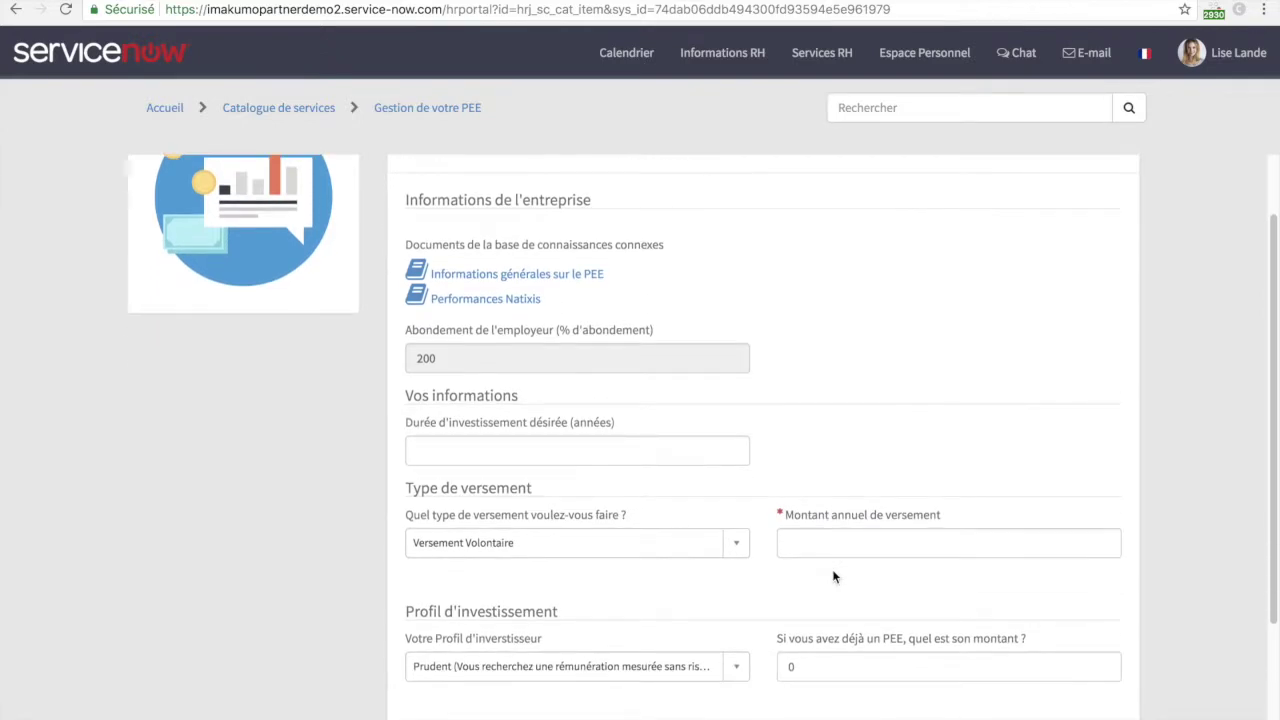
click(601, 446)
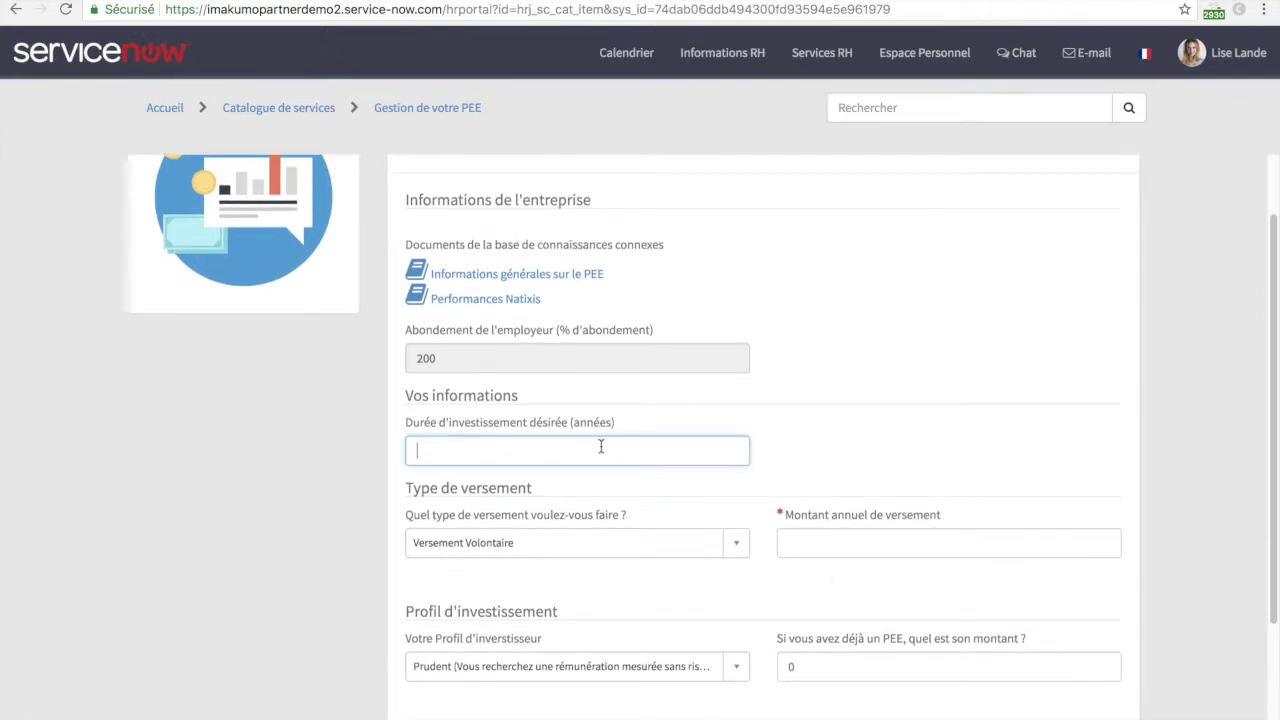
text(3)
click(886, 451)
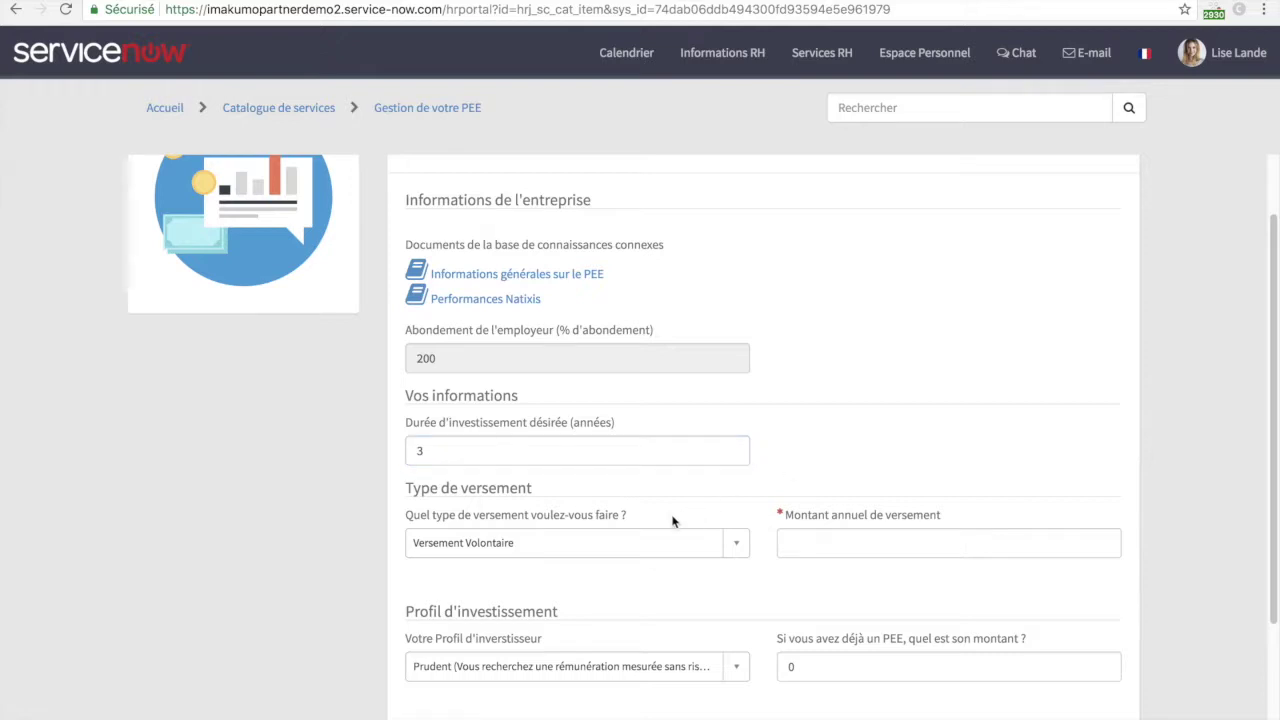
- Choose Sommes issues de la participation and a 2000 annual amount, revealing the 3138.24€ employer match
click(636, 540)
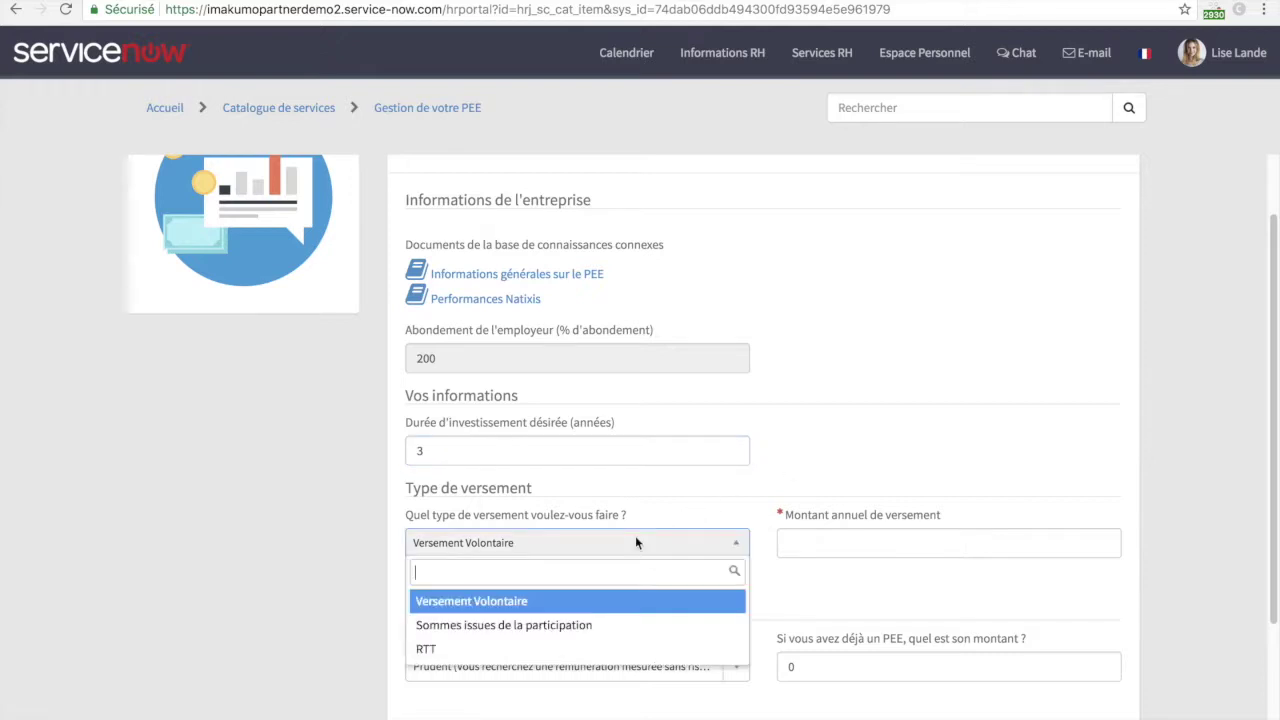
click(593, 625)
click(866, 543)
text(2000)
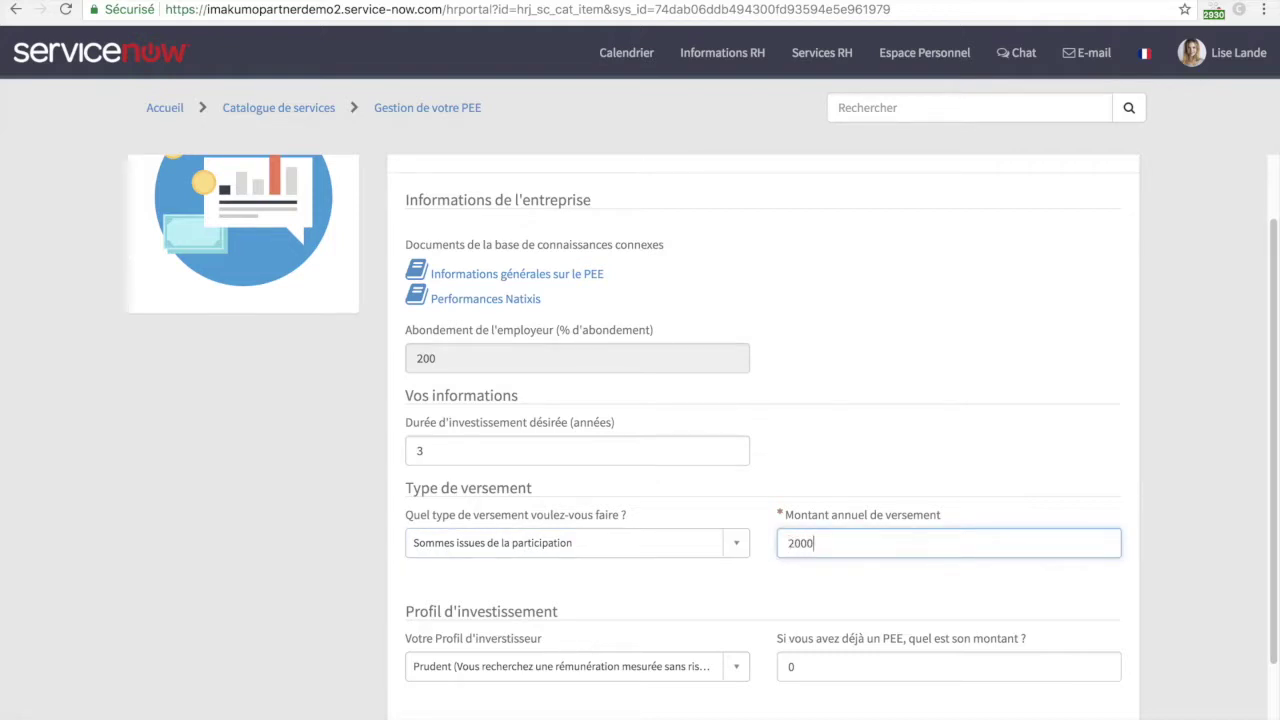
click(826, 598)
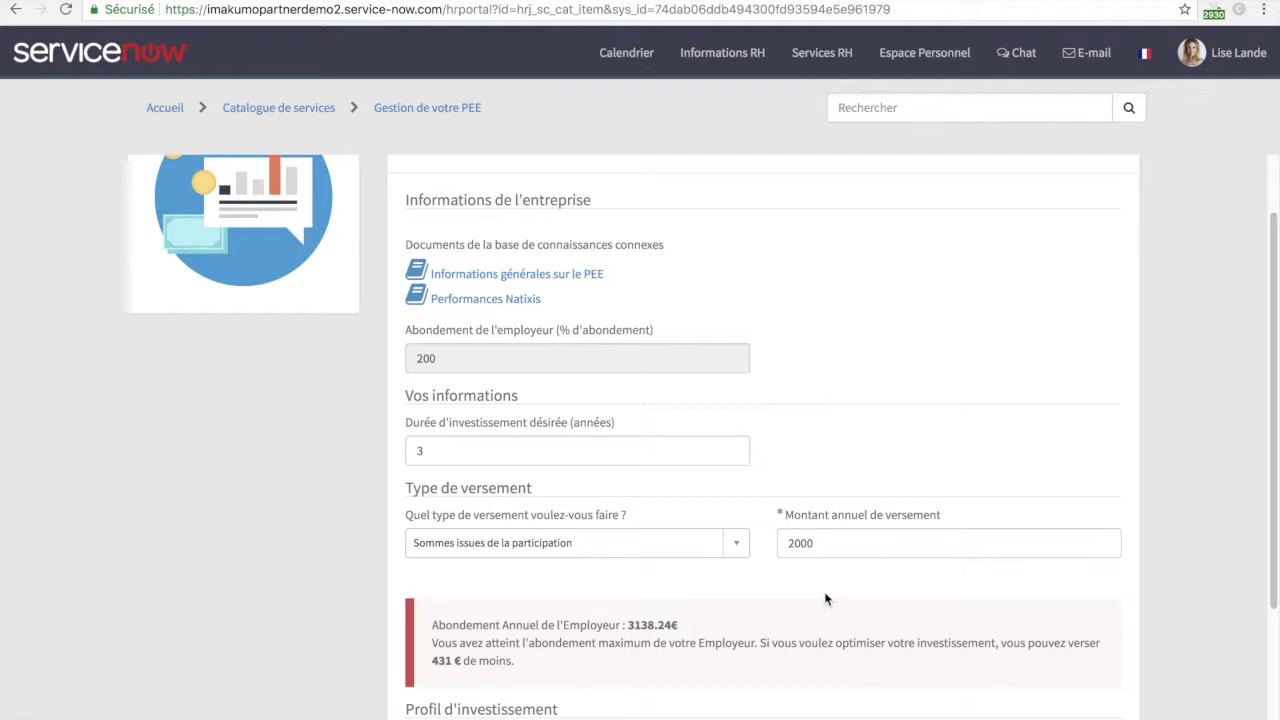
scroll(826, 598, up, 1)
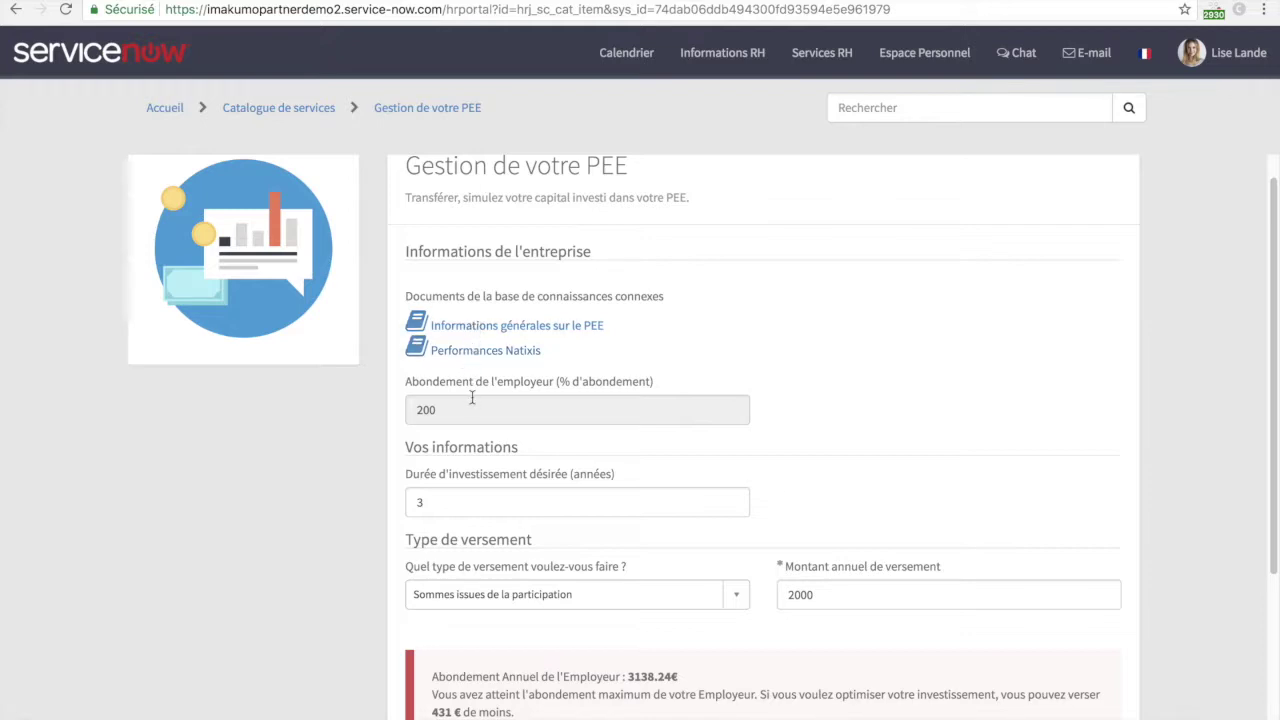
scroll(472, 398, down, 3)
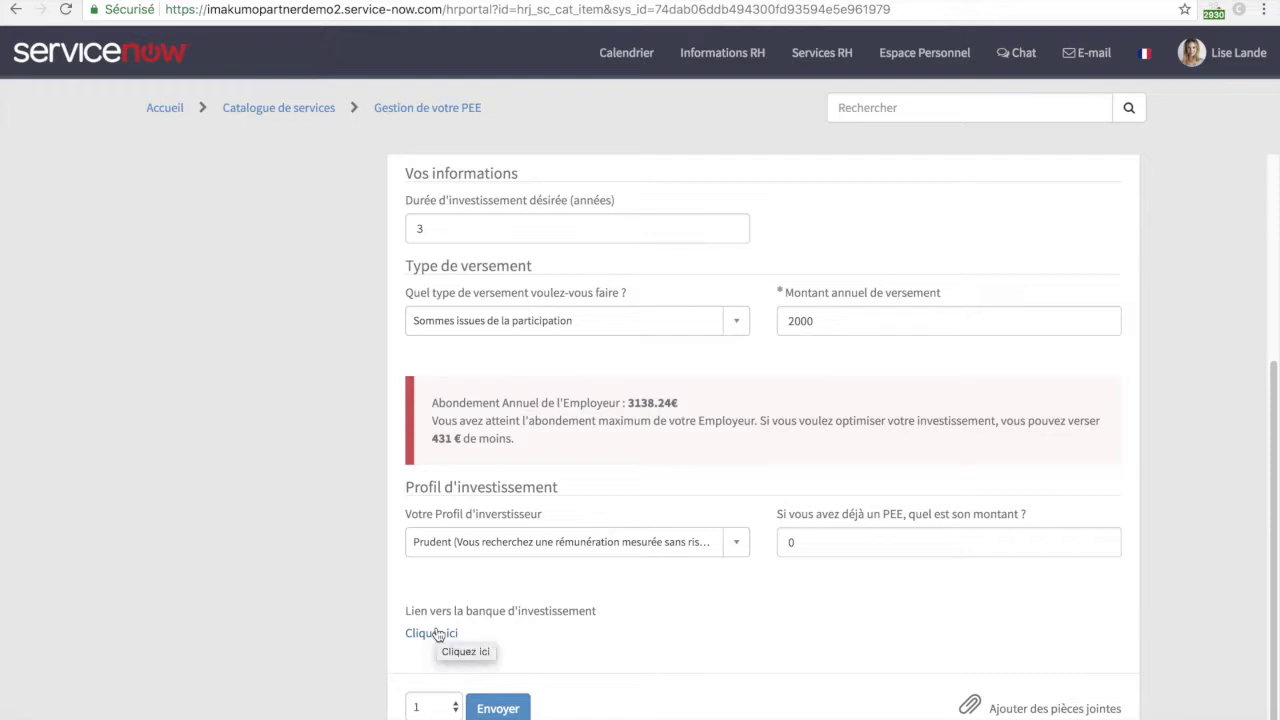
- Open the PEE form's investment bank link in a new tab and switch to it
right_click(437, 635)
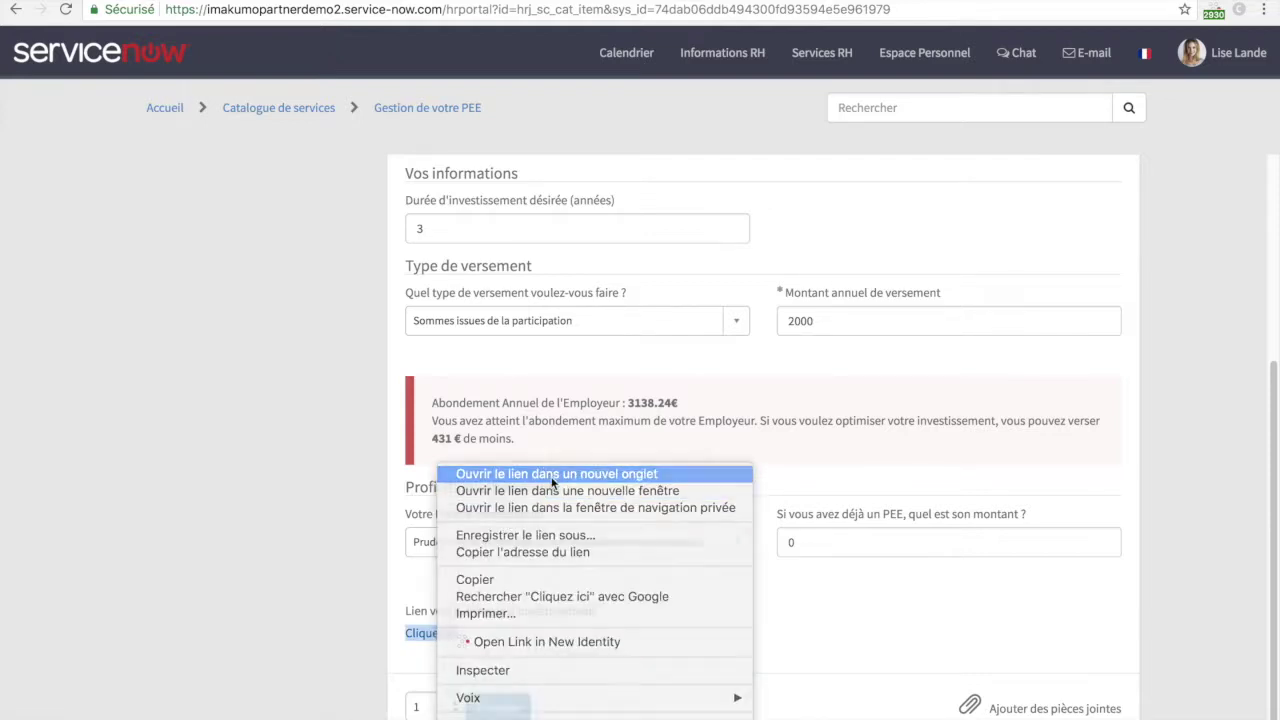
click(551, 484)
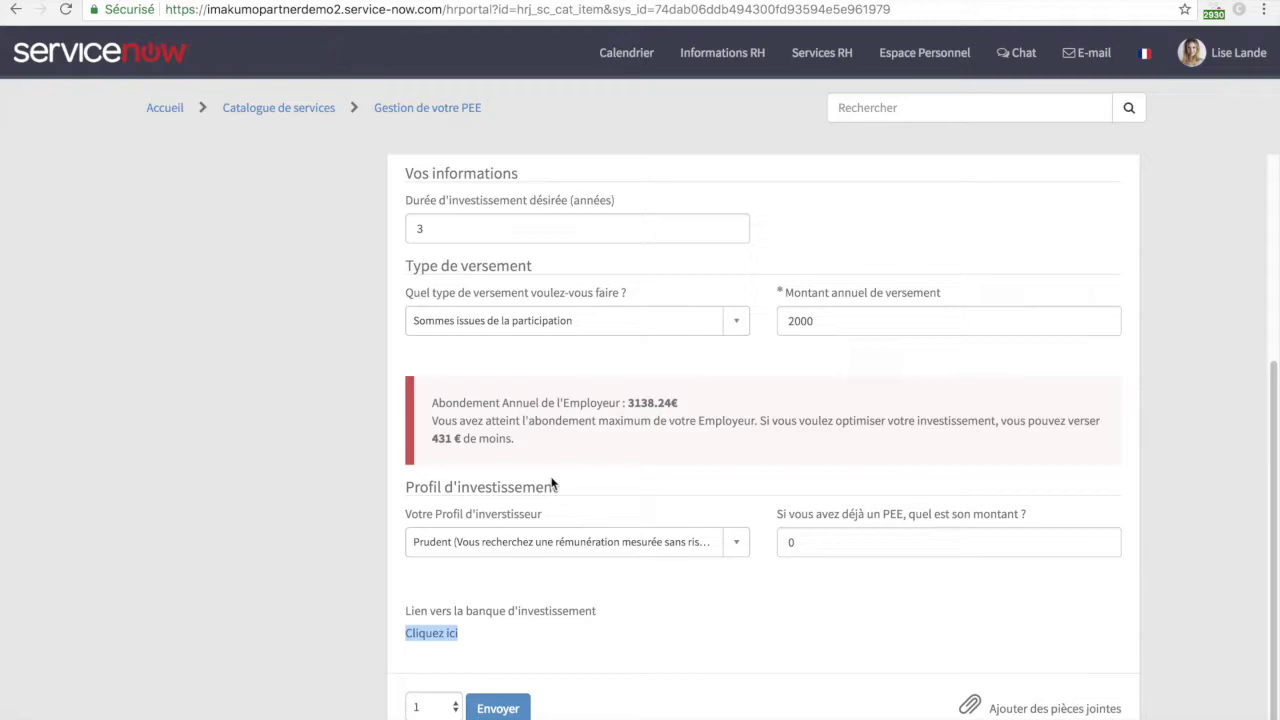
key(ctrl+Tab)
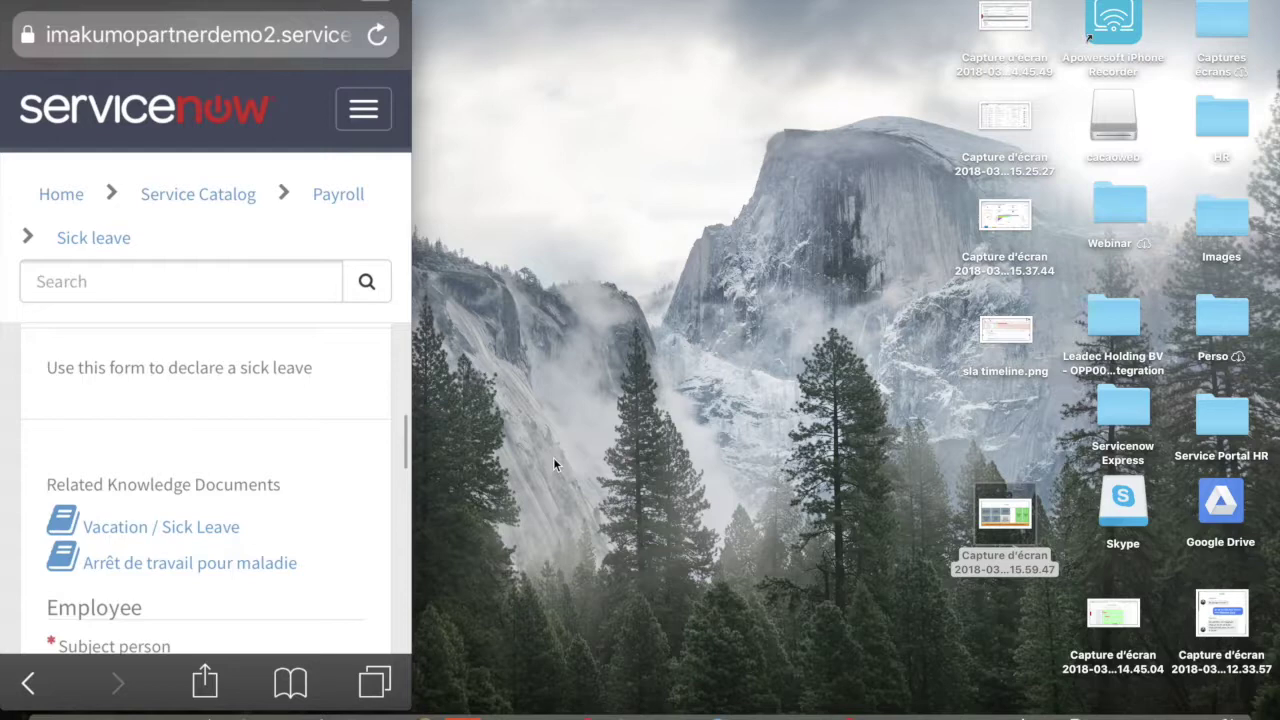
- Scroll to Sick leave detail and list the Type choices, Initial or Extension
scroll(205, 490, down, 3)
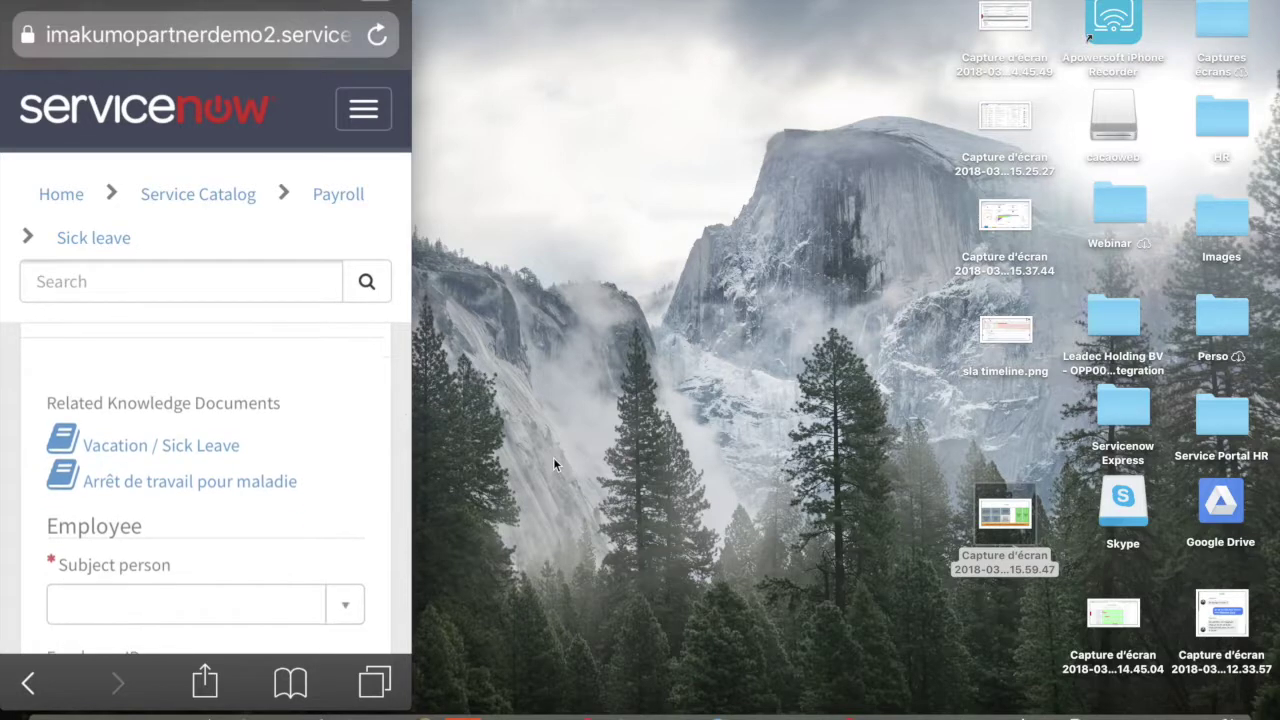
scroll(205, 490, down, 5)
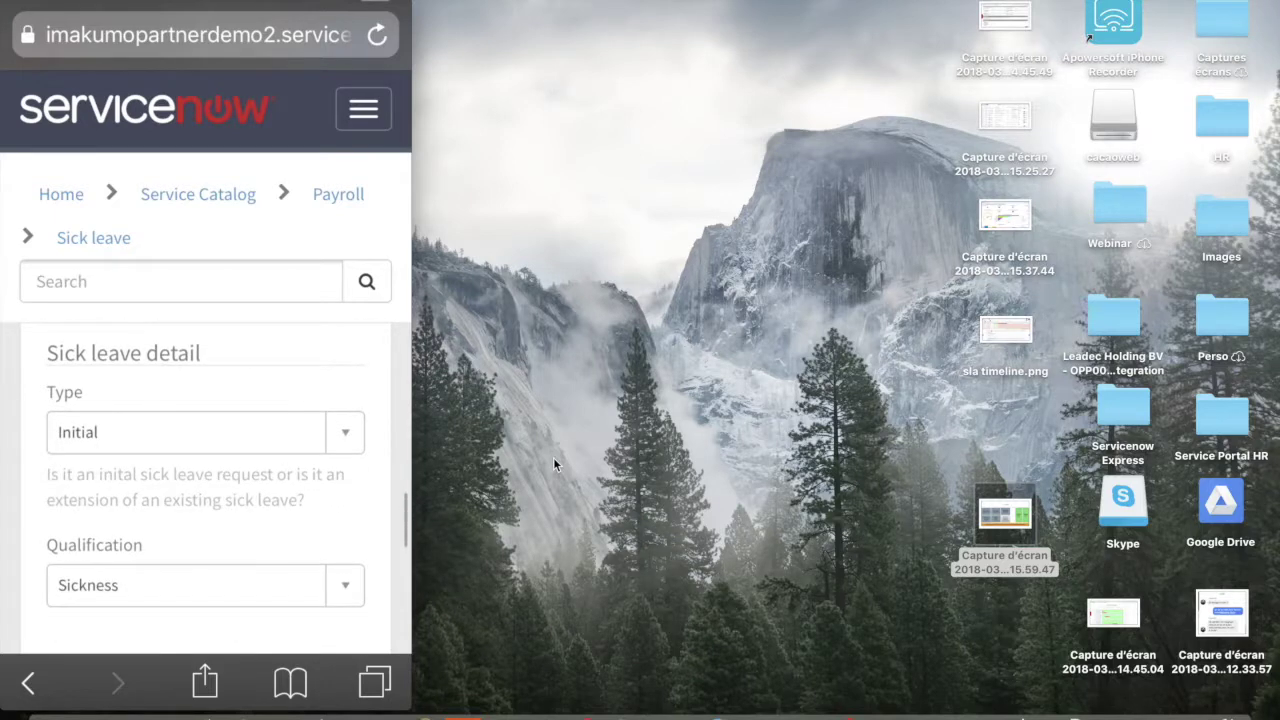
click(205, 432)
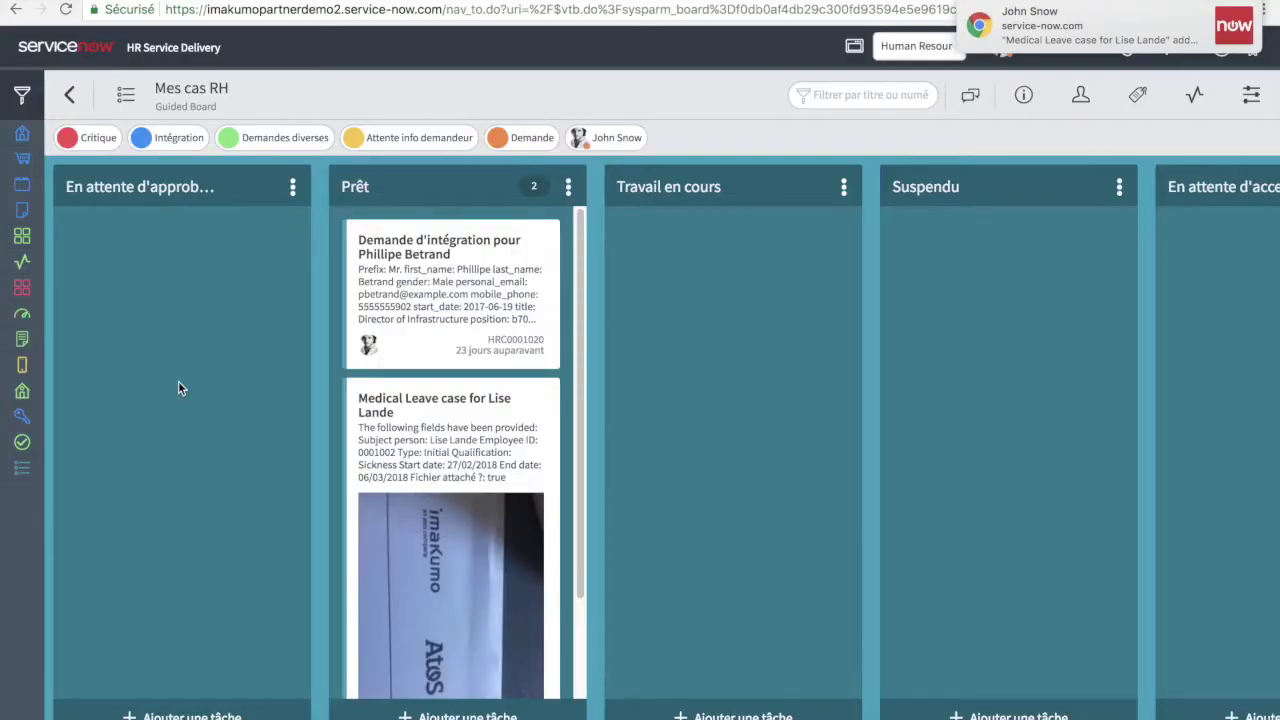
- Scroll the Prêt column and drag the Medical Leave card into Travail en cours
scroll(366, 459, down, 2)
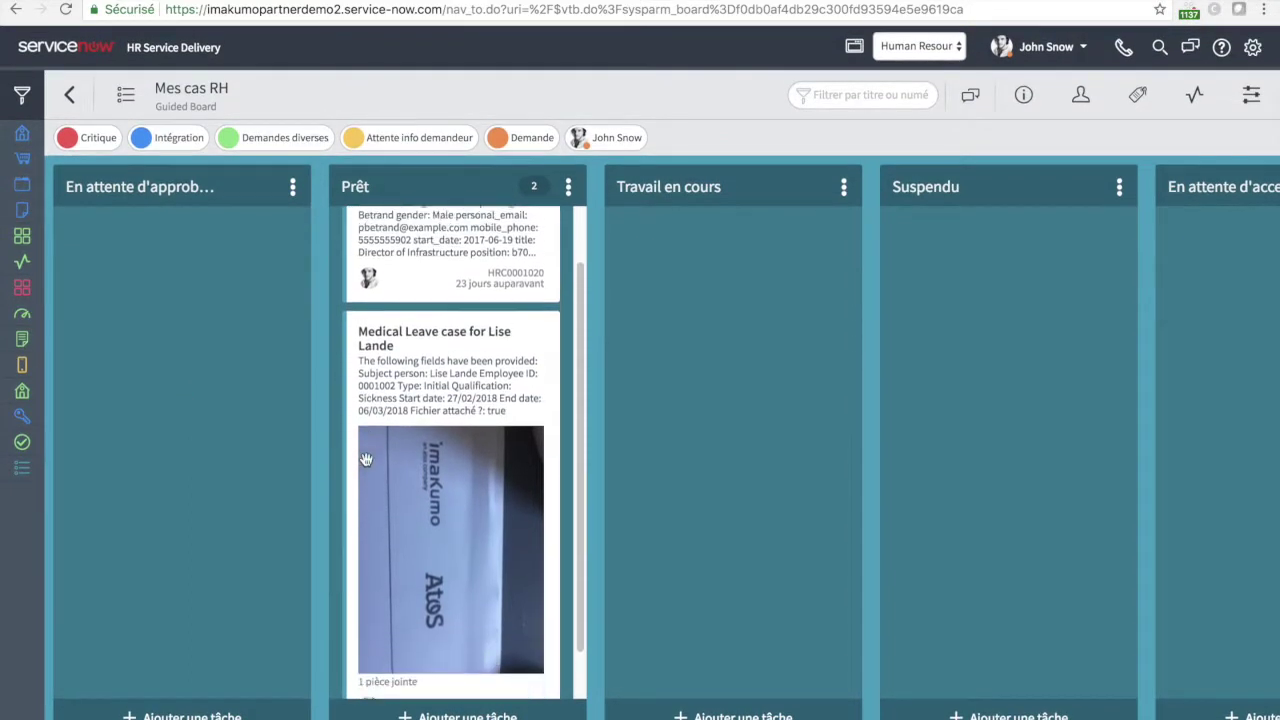
scroll(366, 459, down, 1)
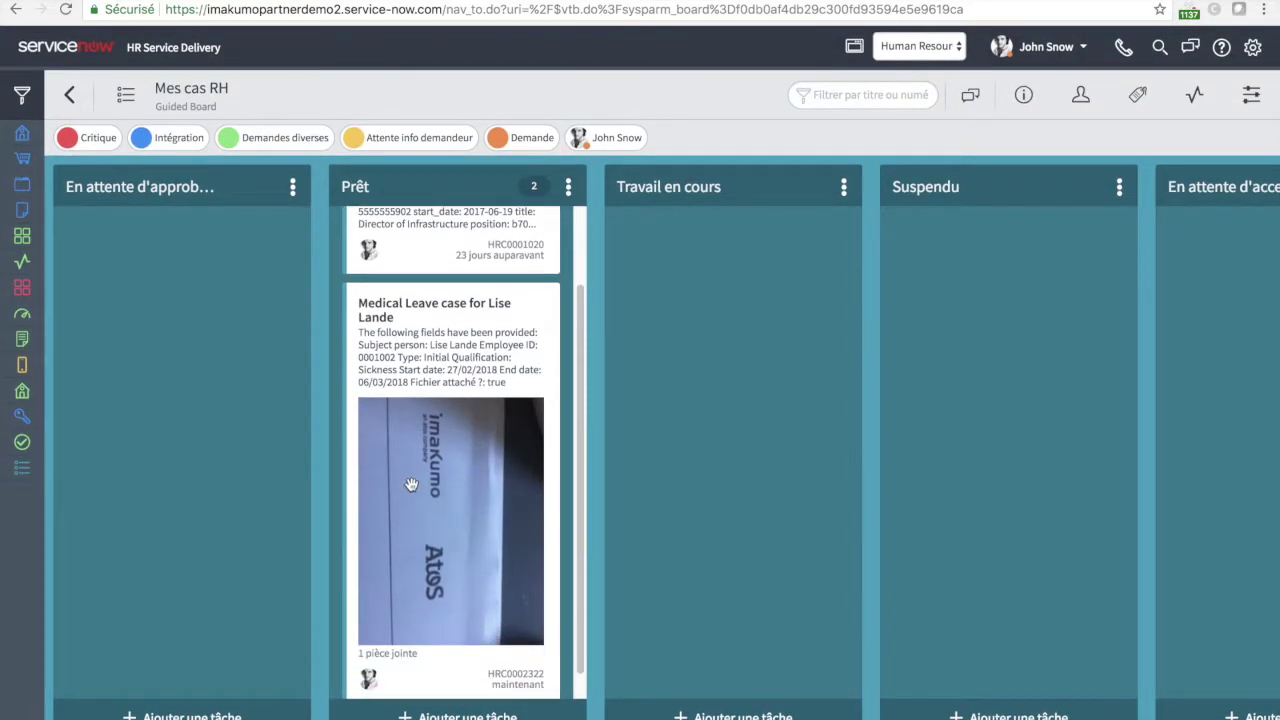
drag(392, 336, 878, 419)
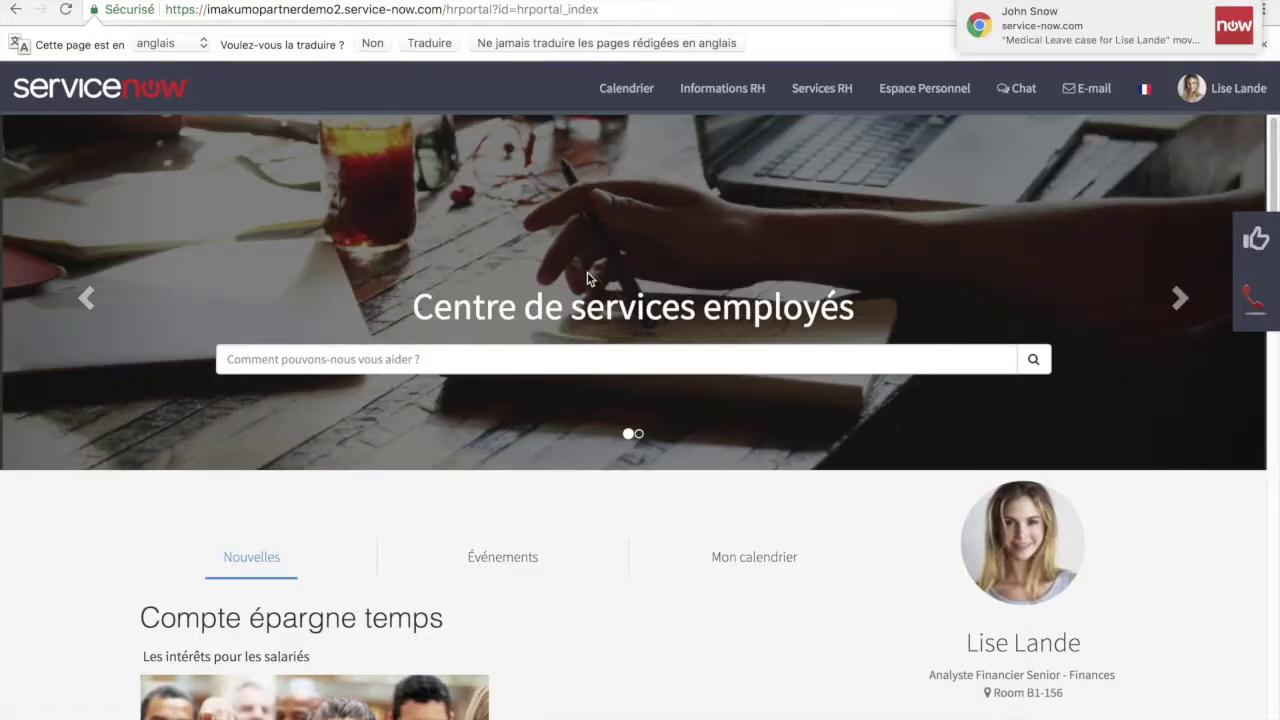
- Open the employee's Espace Personnel and view the Arrêt Maladie document record
scroll(676, 348, down, 5)
scroll(676, 348, down, 10)
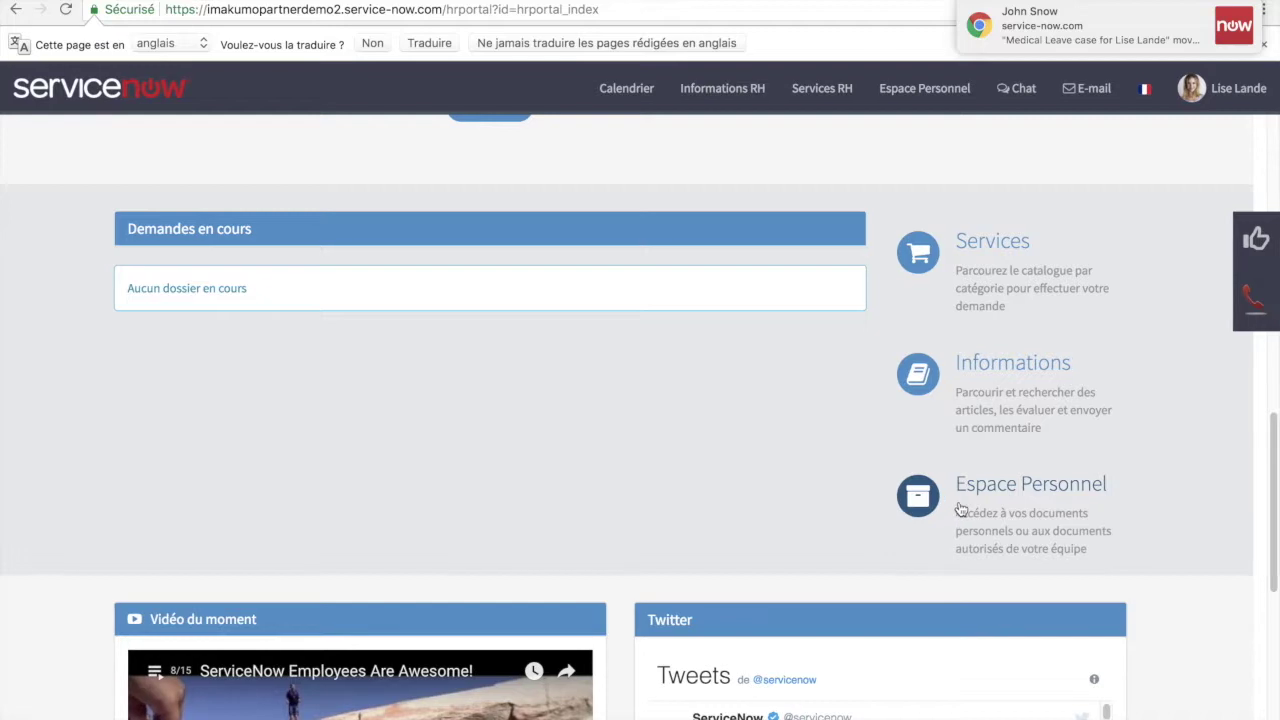
click(958, 510)
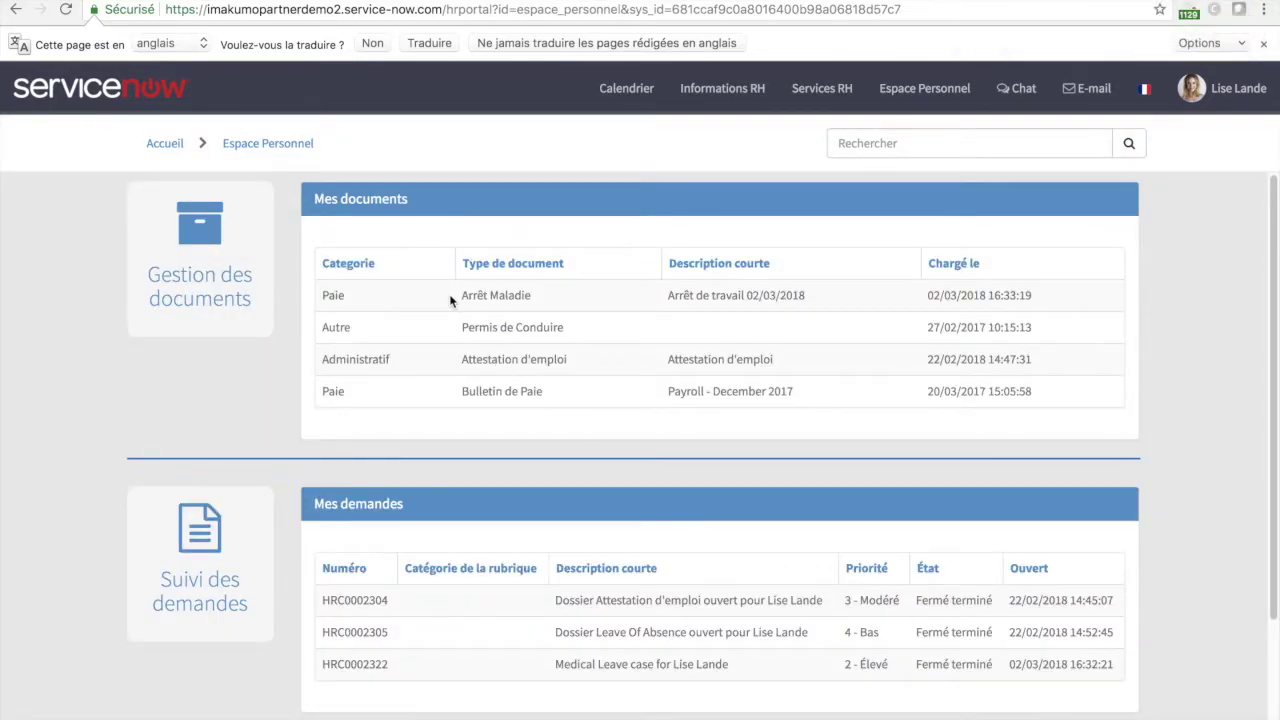
click(490, 298)
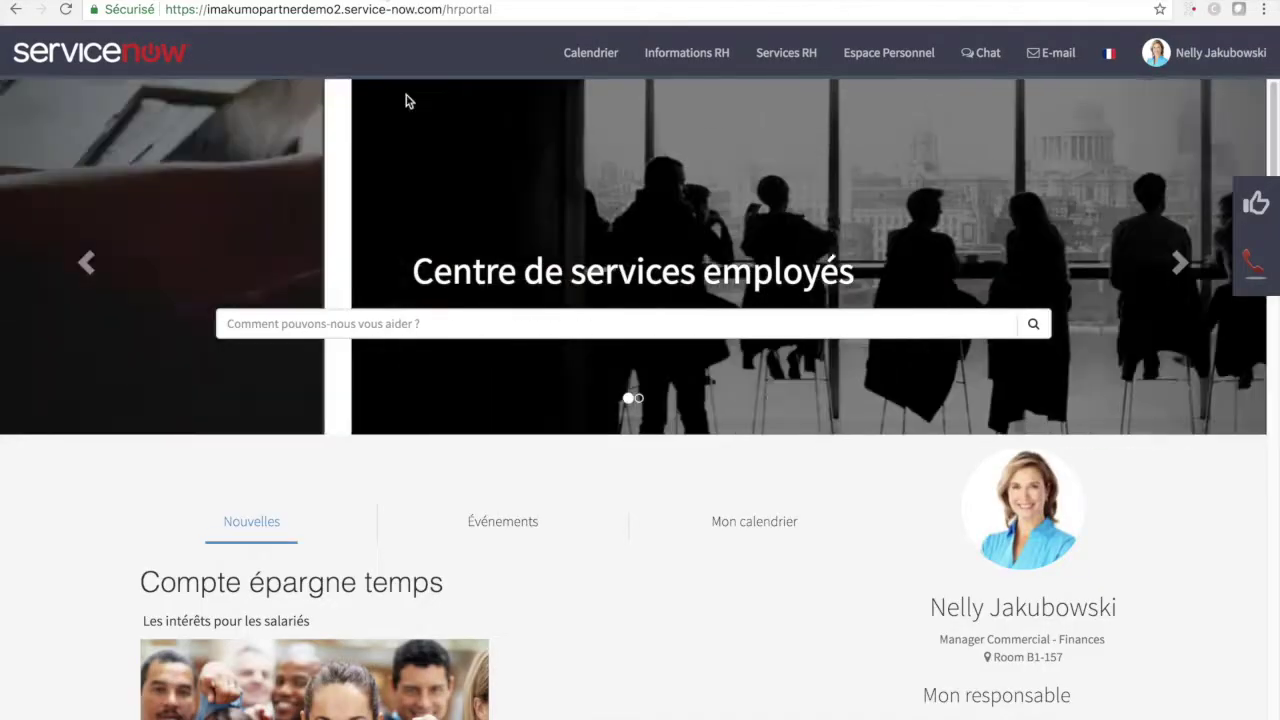
- Open the manager's Espace Personnel to look over the manager's employee documents
scroll(867, 524, down, 10)
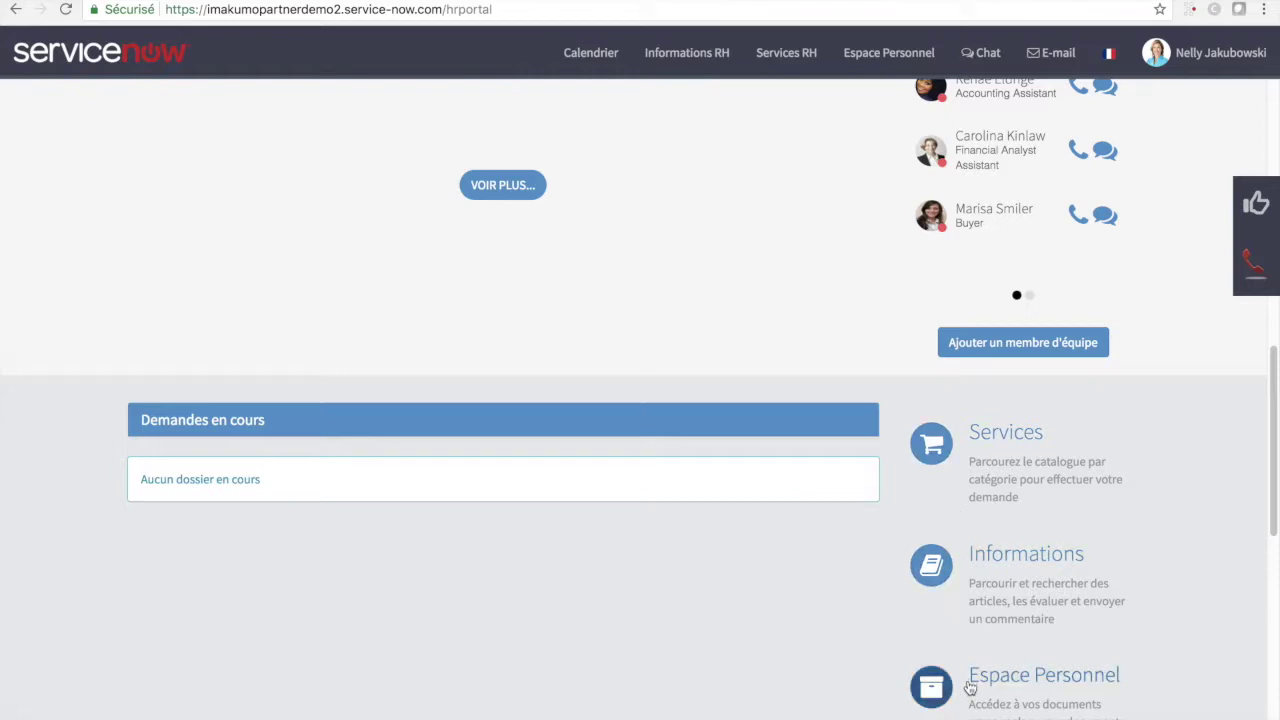
click(967, 688)
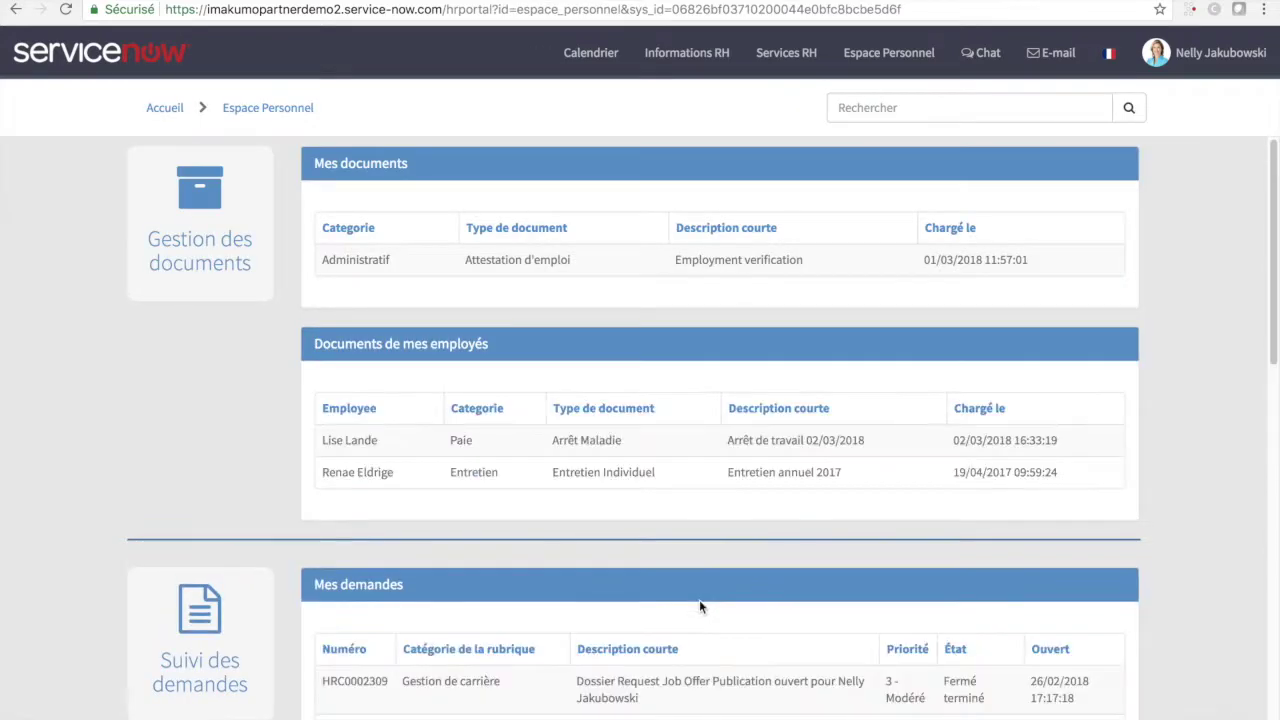
scroll(698, 598, down, 1)
scroll(698, 598, up, 1)
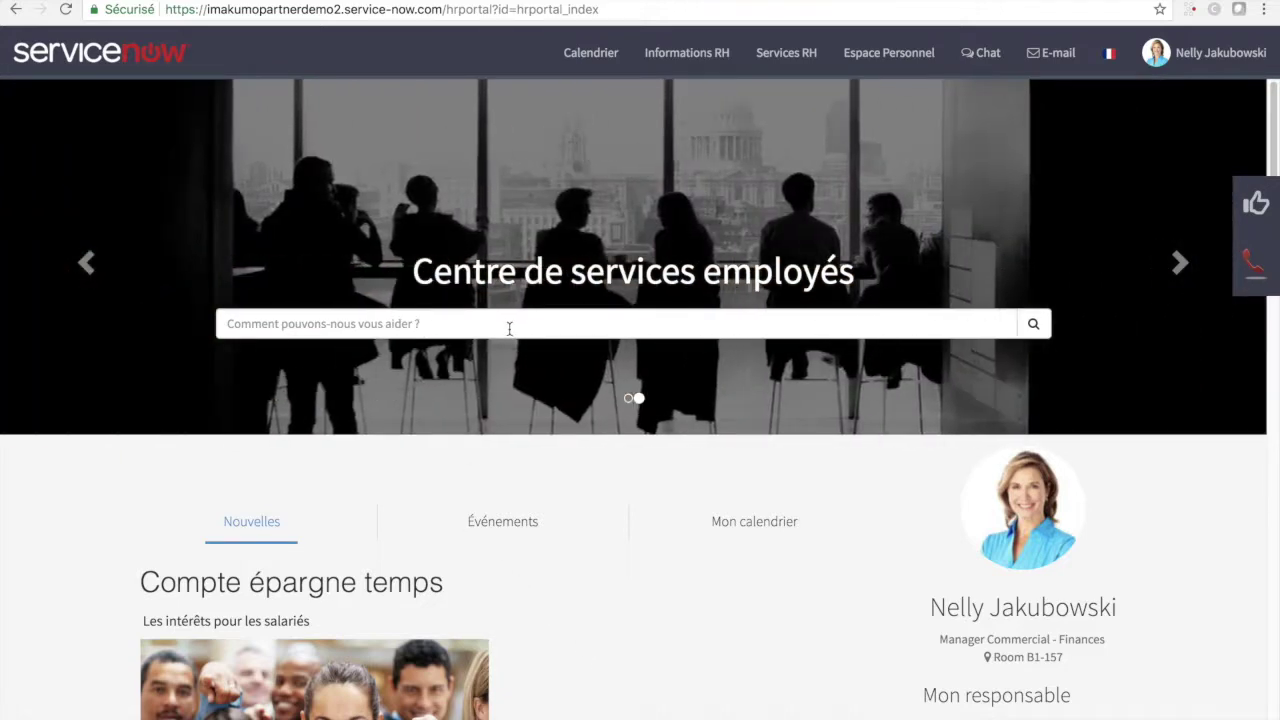
- Find the Organisation des entretiens form via an 'entretien' search and select the employee as collaborator
click(509, 328)
text(entretien)
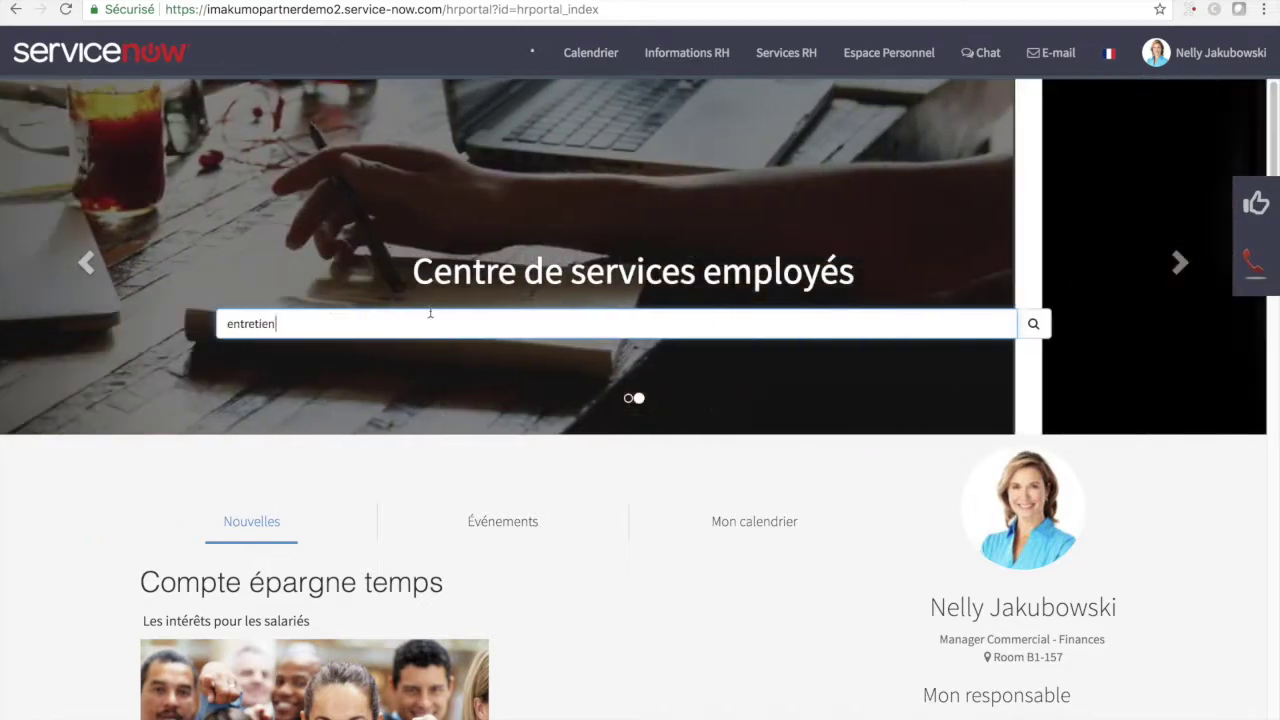
click(350, 386)
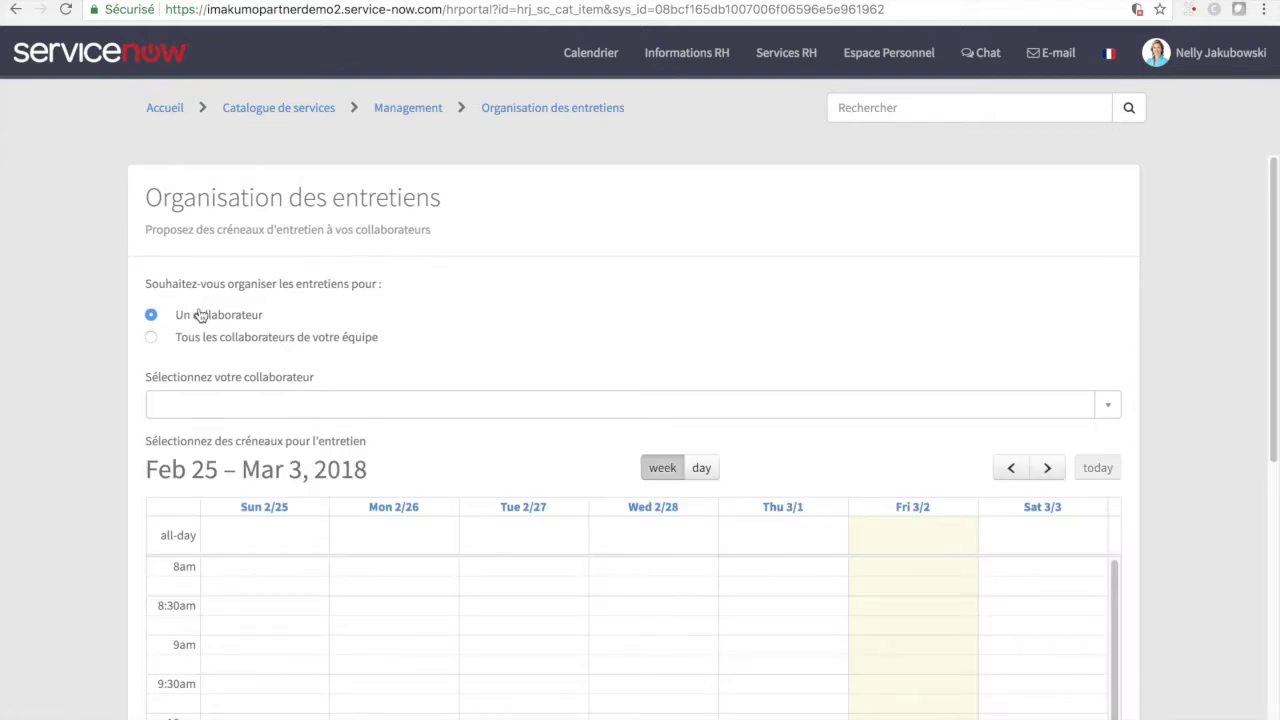
click(200, 405)
text(nel)
key(BackSpace)
key(BackSpace)
key(BackSpace)
text(li)
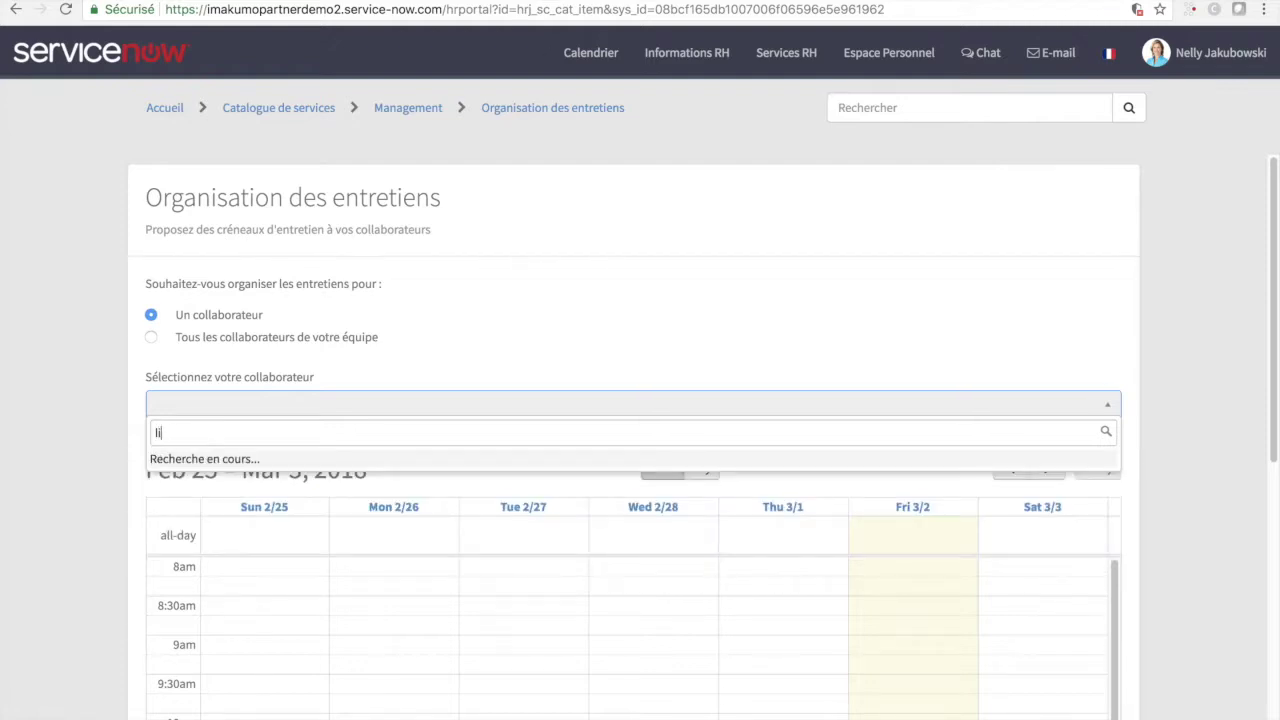
text(s)
click(202, 460)
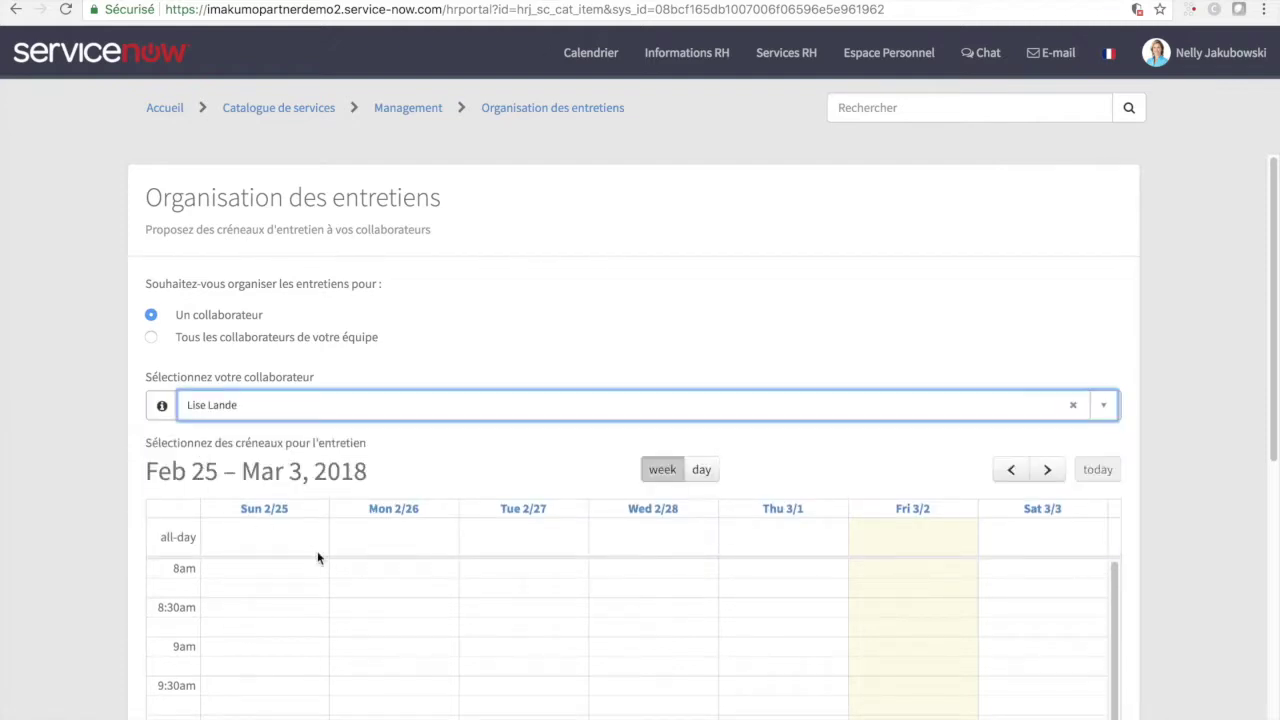
- Move to the week of Mar 4 – 10, 2018 and mark a Monday 3/5 9:00–10:00 slot
click(1049, 470)
scroll(619, 536, down, 3)
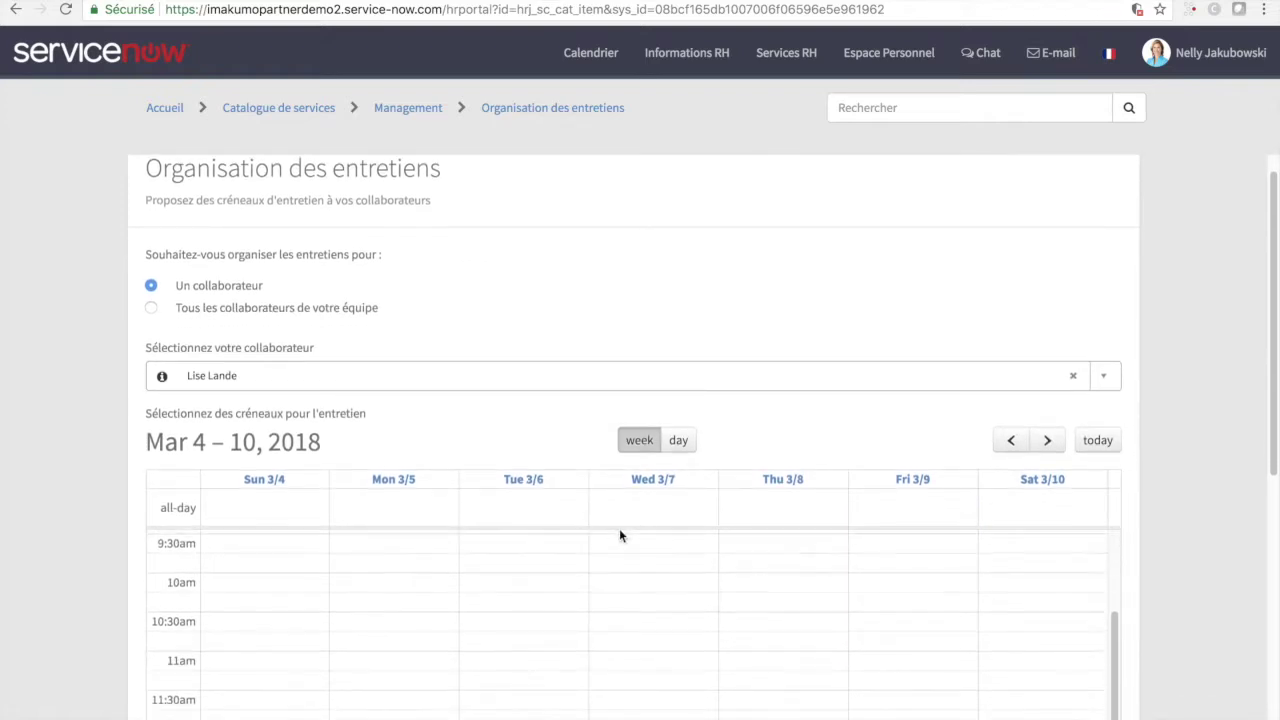
scroll(1245, 492, down, 3)
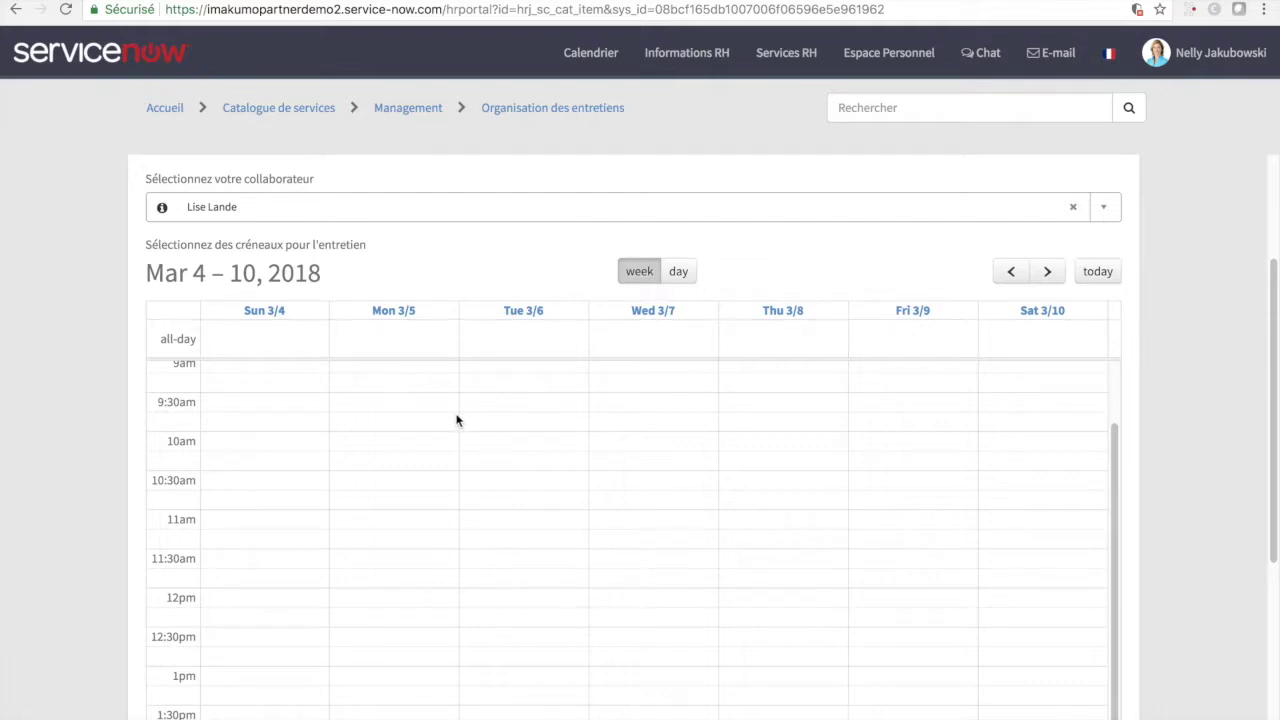
scroll(457, 420, up, 1)
drag(428, 390, 427, 440)
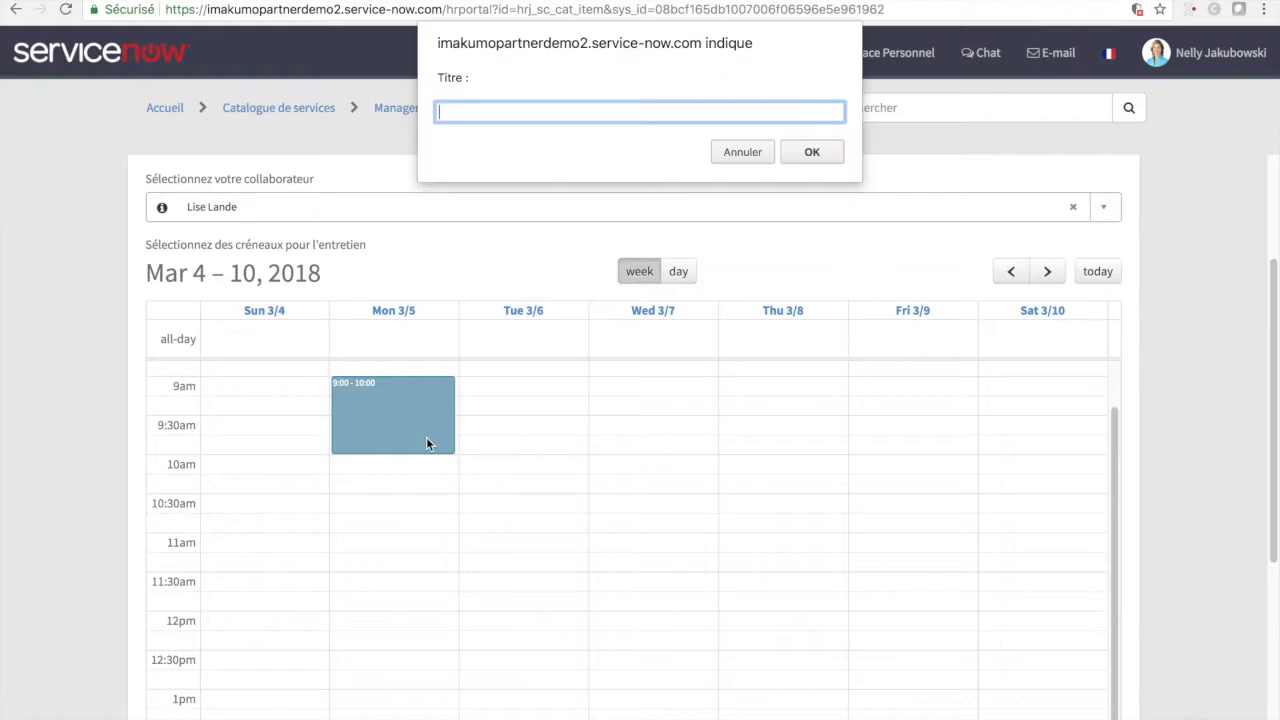
- Title the Monday slot 'Créneau 1', add Thursday 3/8 10:00–11:00 as 'Créneau 2', and submit
text(Créneau 1)
key(Return)
drag(772, 472, 773, 522)
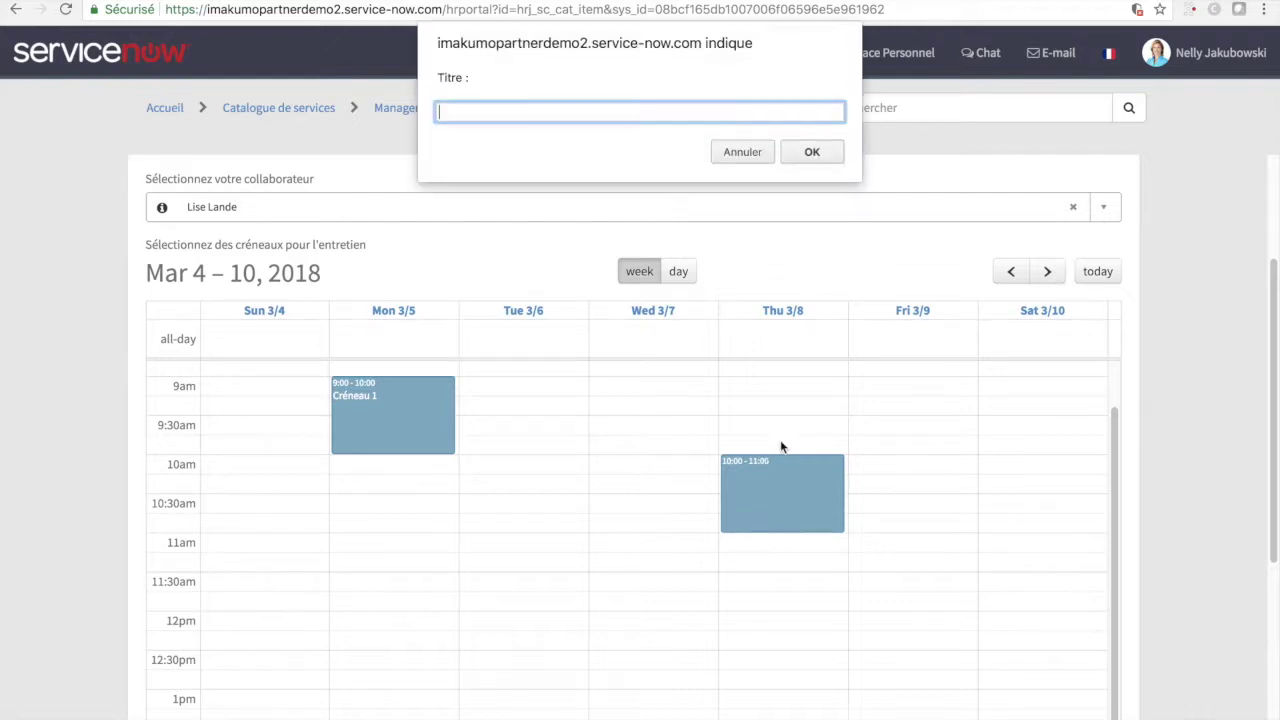
text(Créneau 2)
click(826, 157)
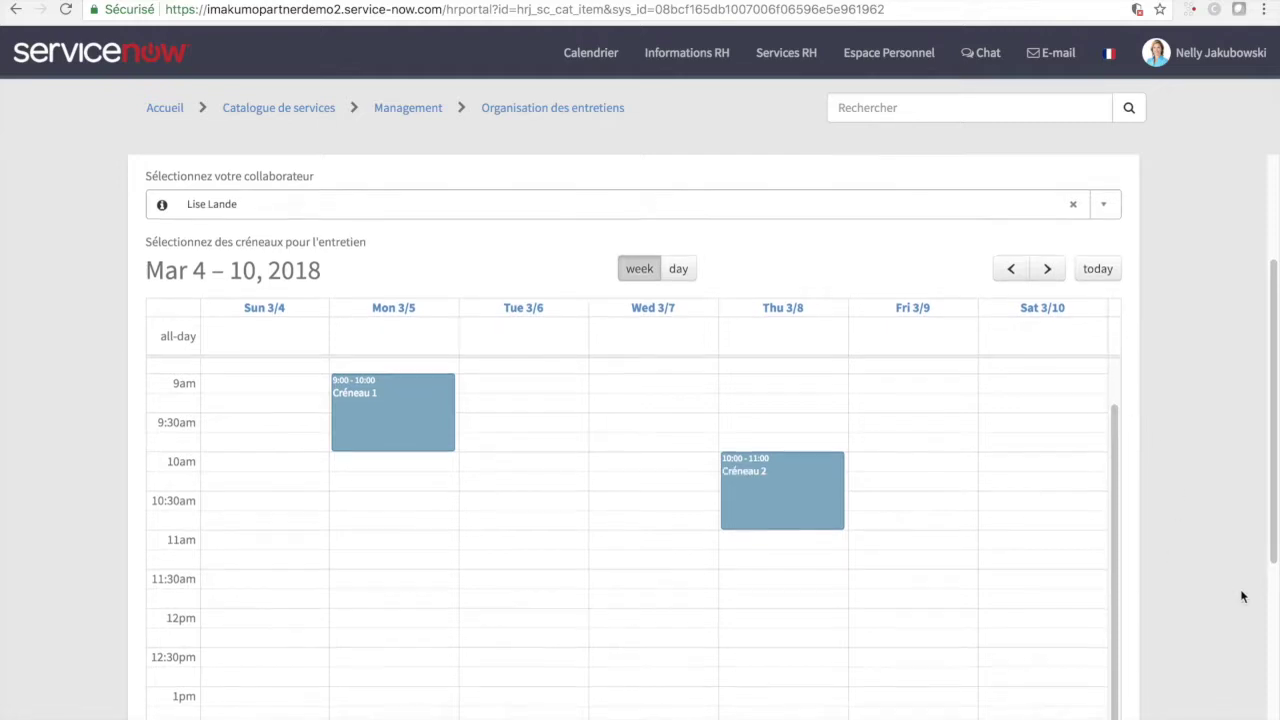
scroll(1243, 596, down, 5)
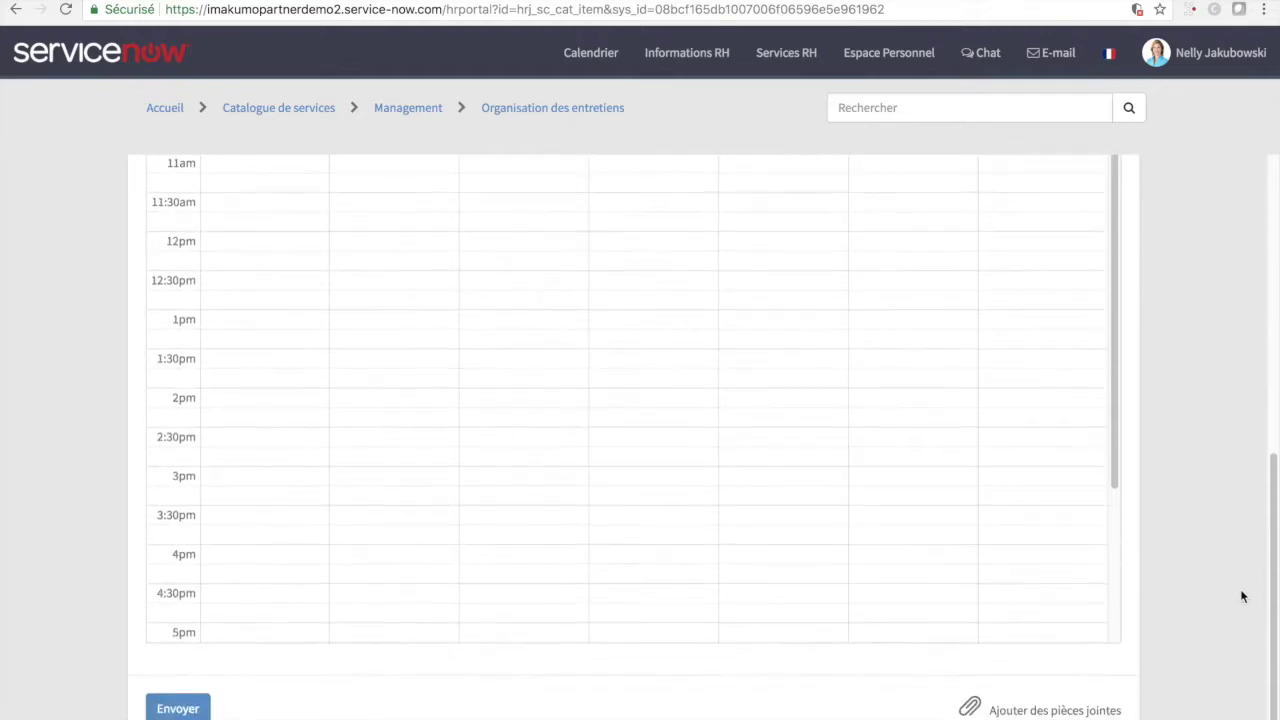
click(177, 708)
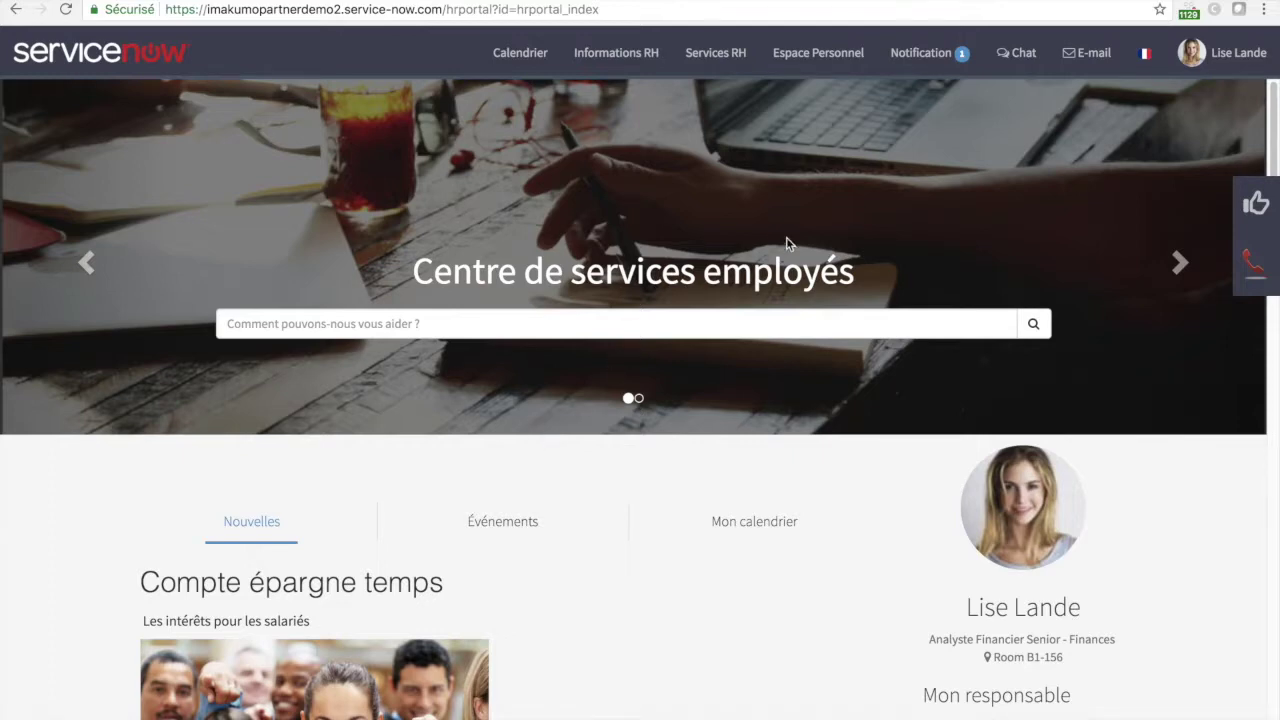
- As the employee, open the interview notification and view the Mar 4 – 10 calendar slots
click(958, 55)
click(807, 120)
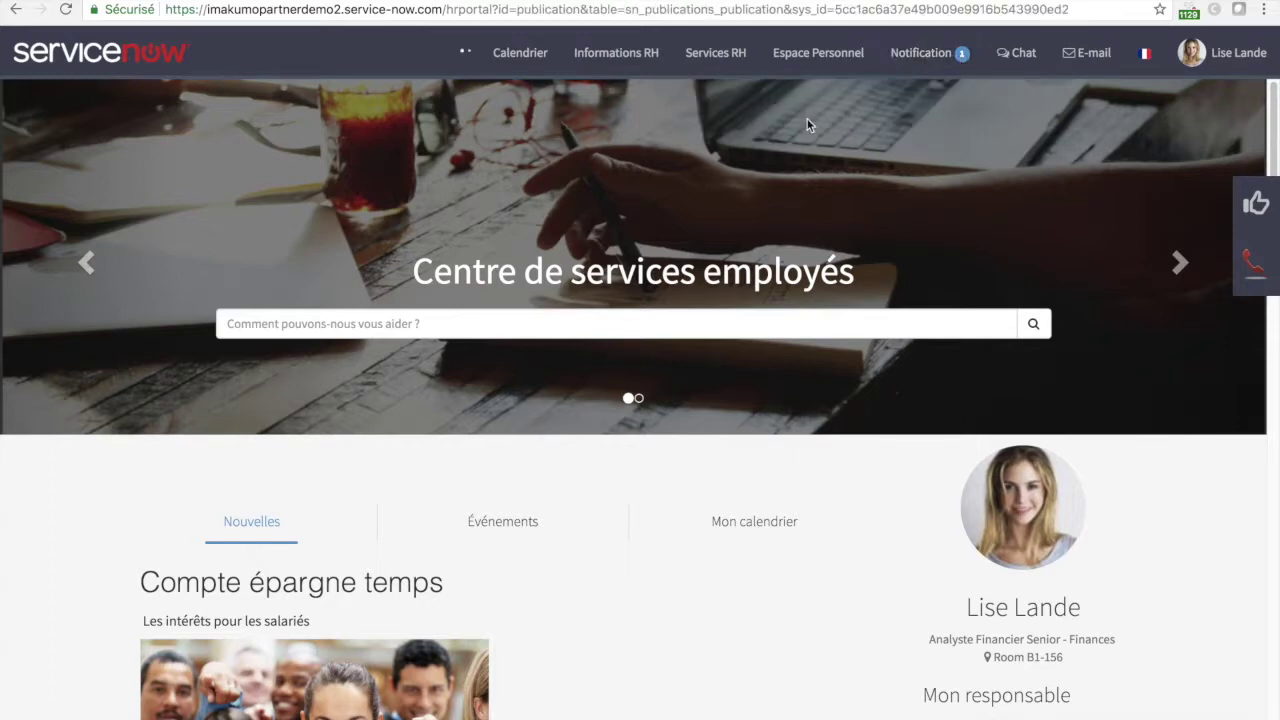
click(924, 222)
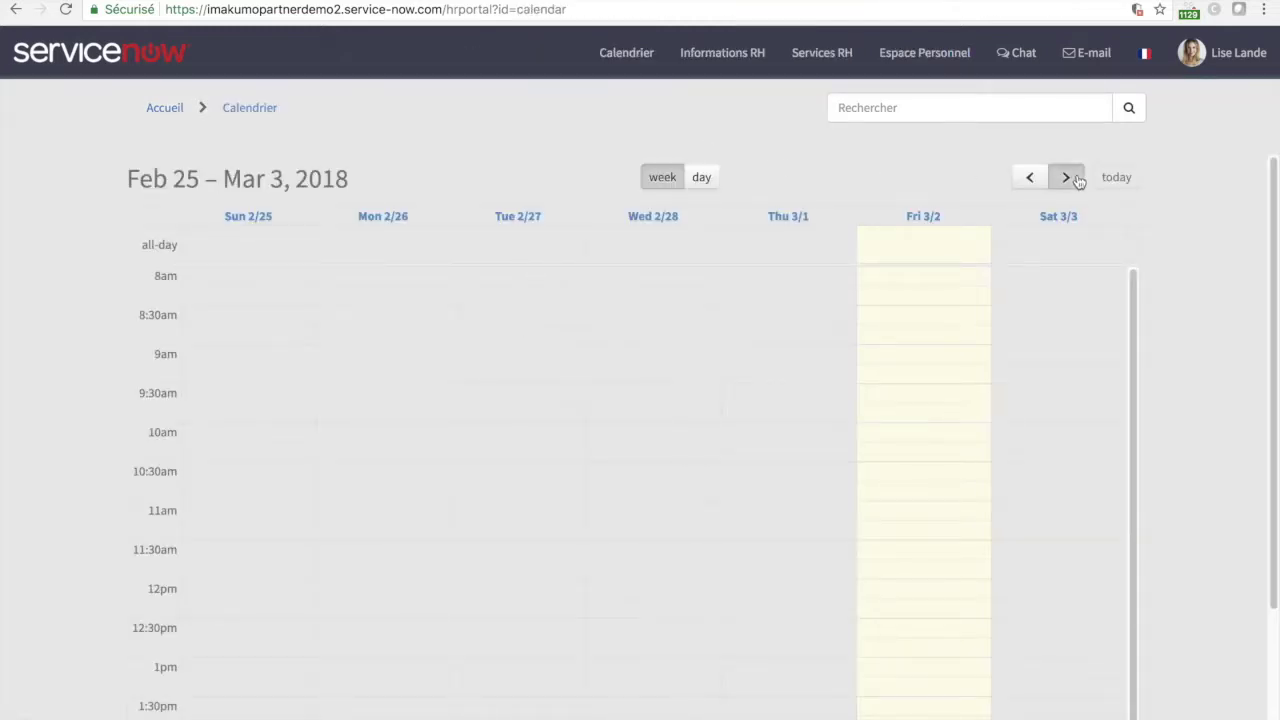
click(1066, 177)
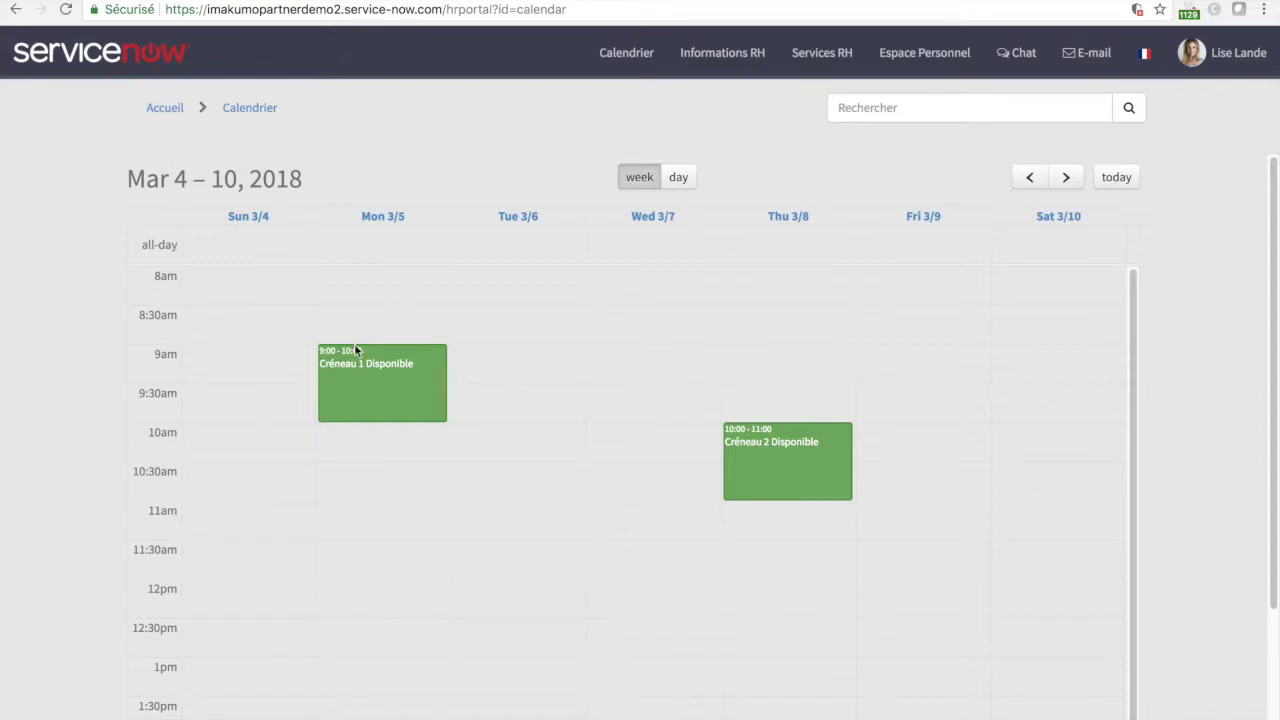
- From the portal home, call the manager via the phone icon and accept the FaceTime prompt
click(82, 53)
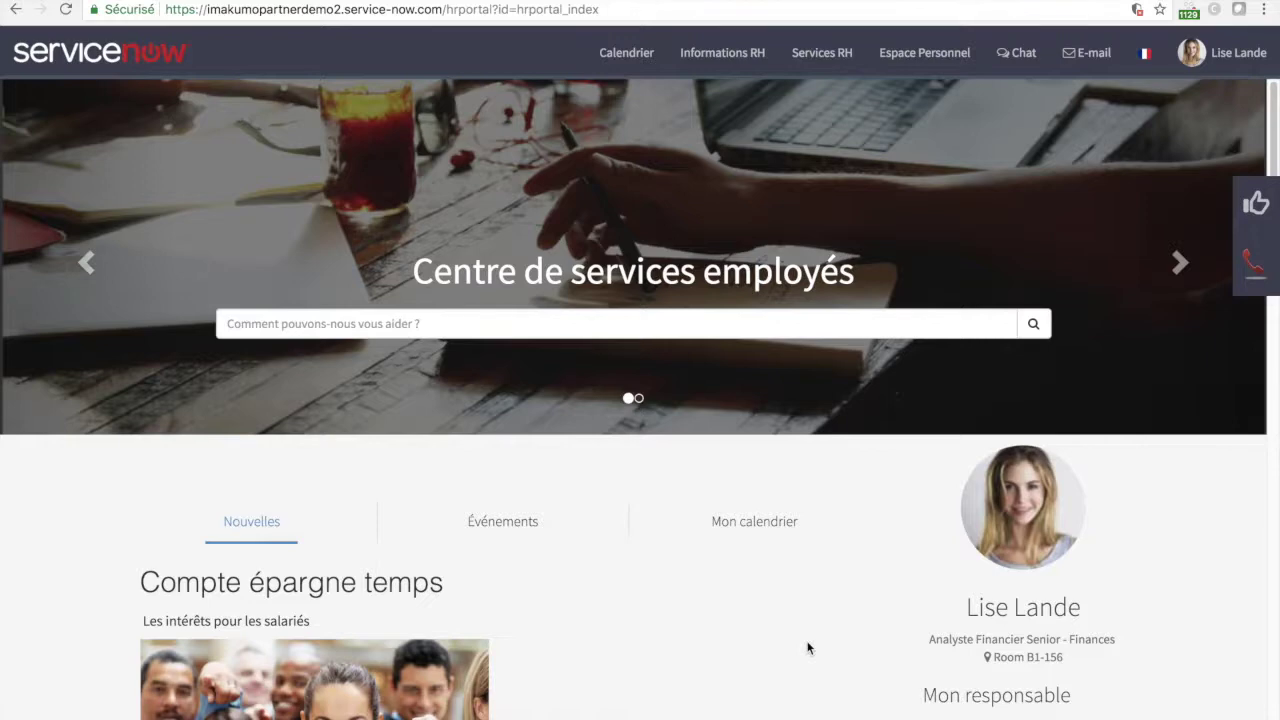
scroll(808, 644, down, 3)
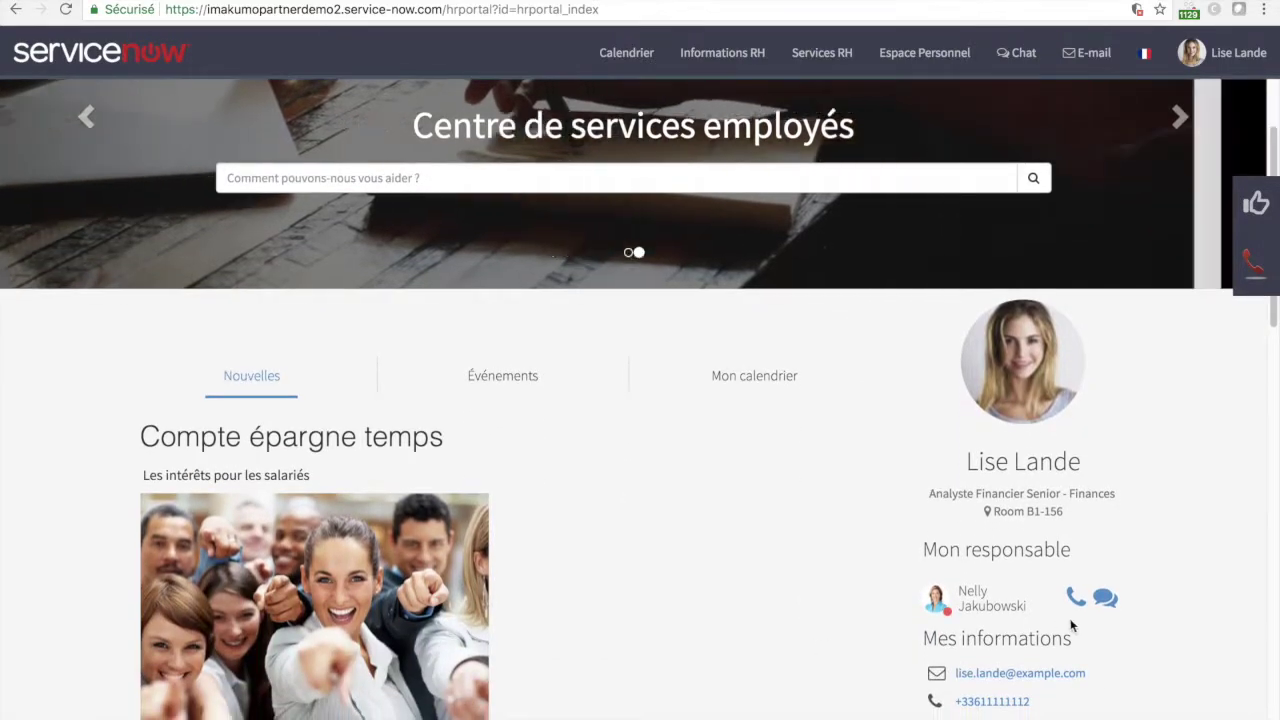
click(1075, 596)
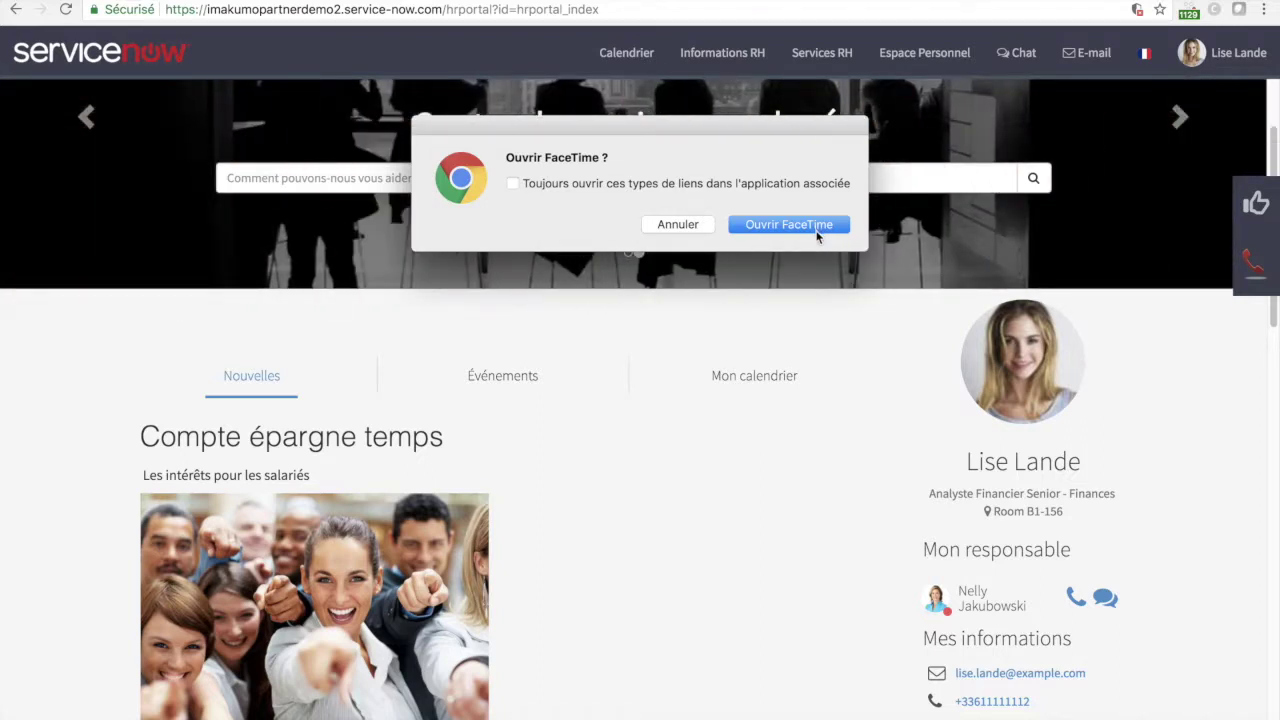
click(817, 229)
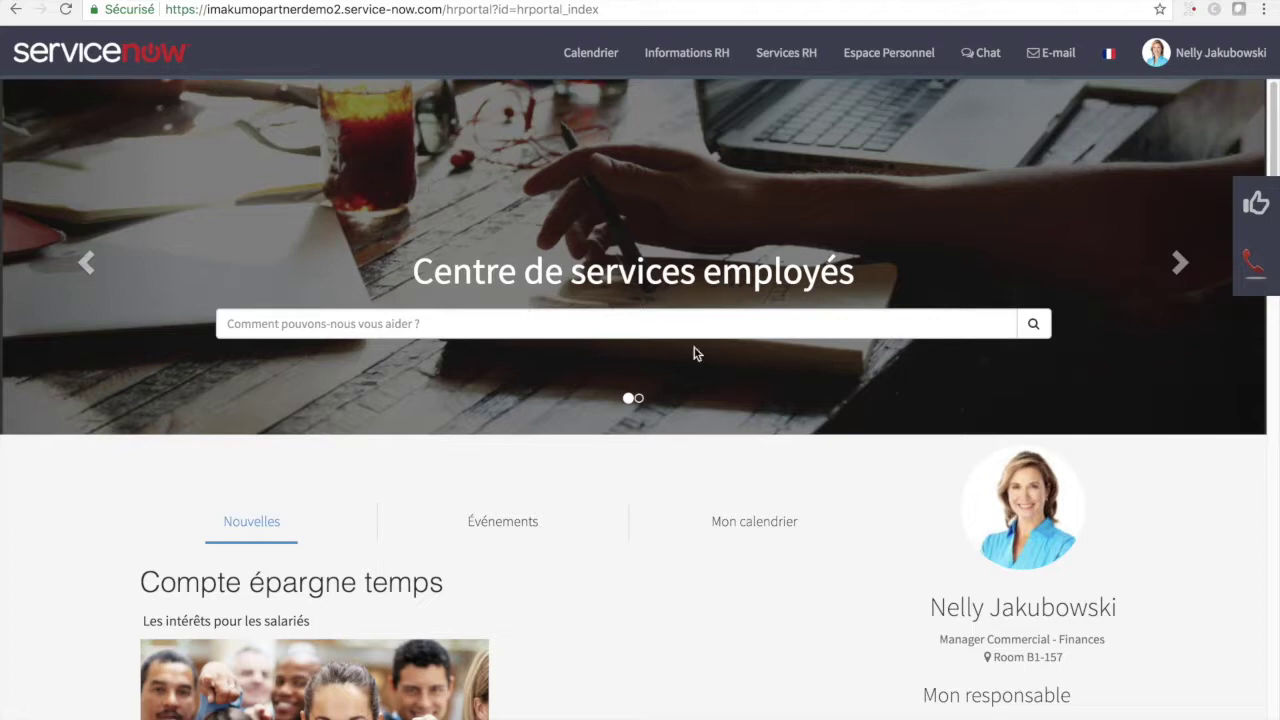
- Open the recruitment procedure request form from the Management services catalogue
scroll(930, 410, down, 2)
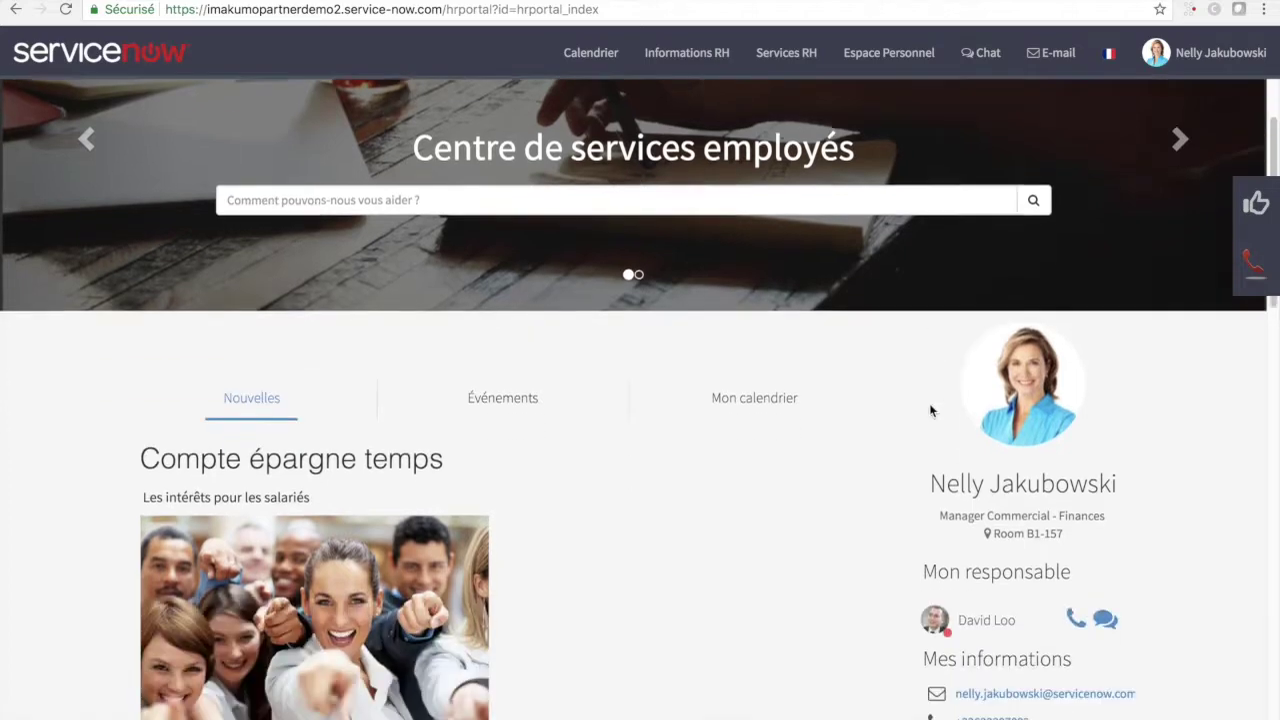
scroll(930, 410, down, 5)
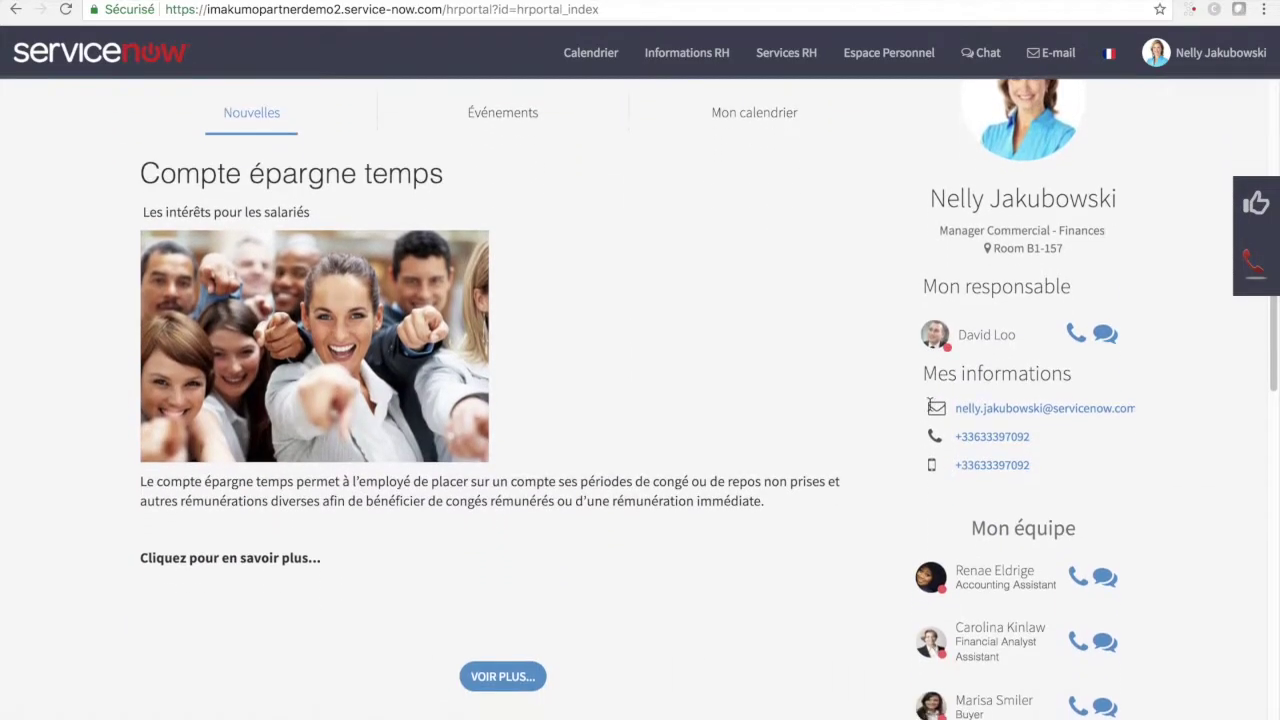
scroll(929, 403, down, 4)
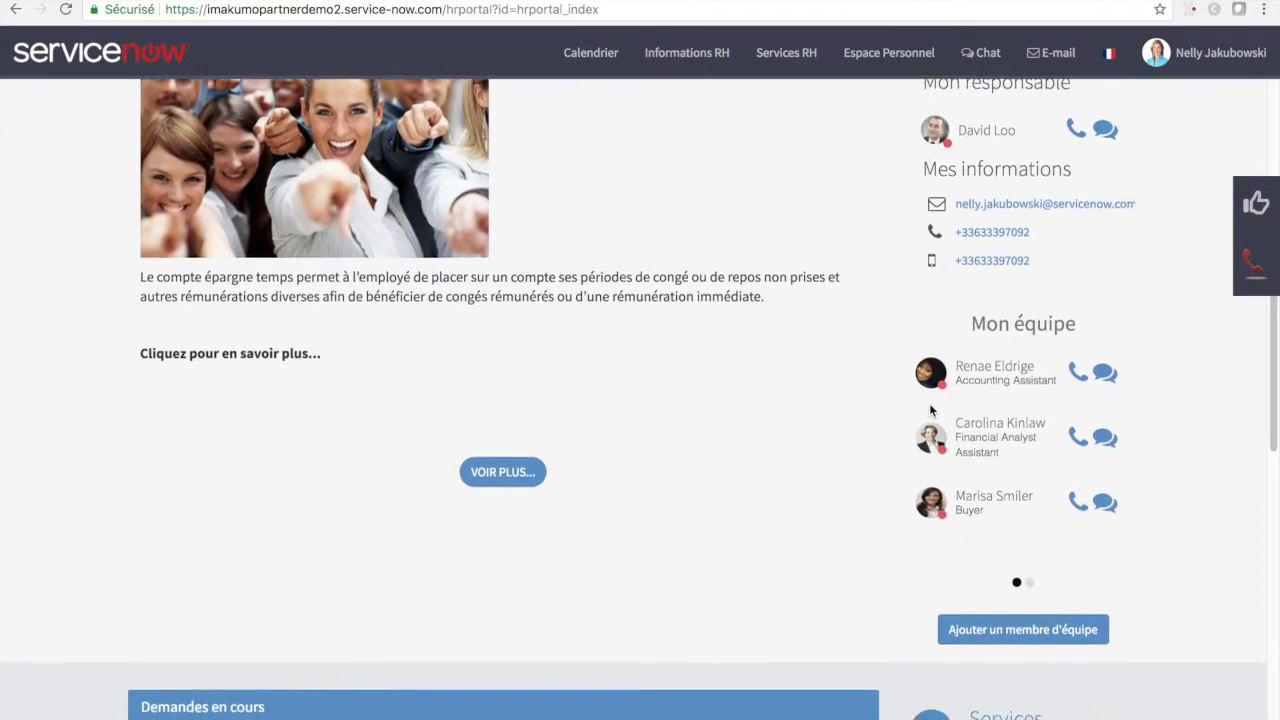
scroll(929, 410, down, 3)
click(929, 590)
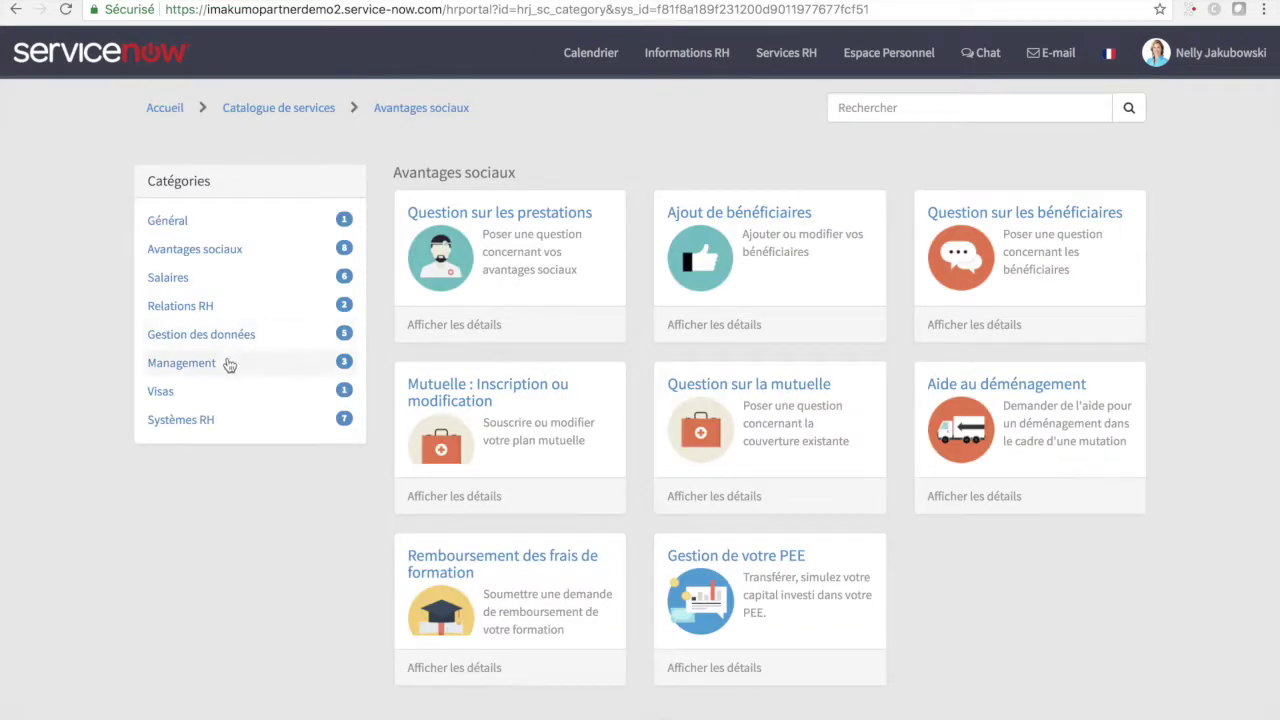
click(229, 364)
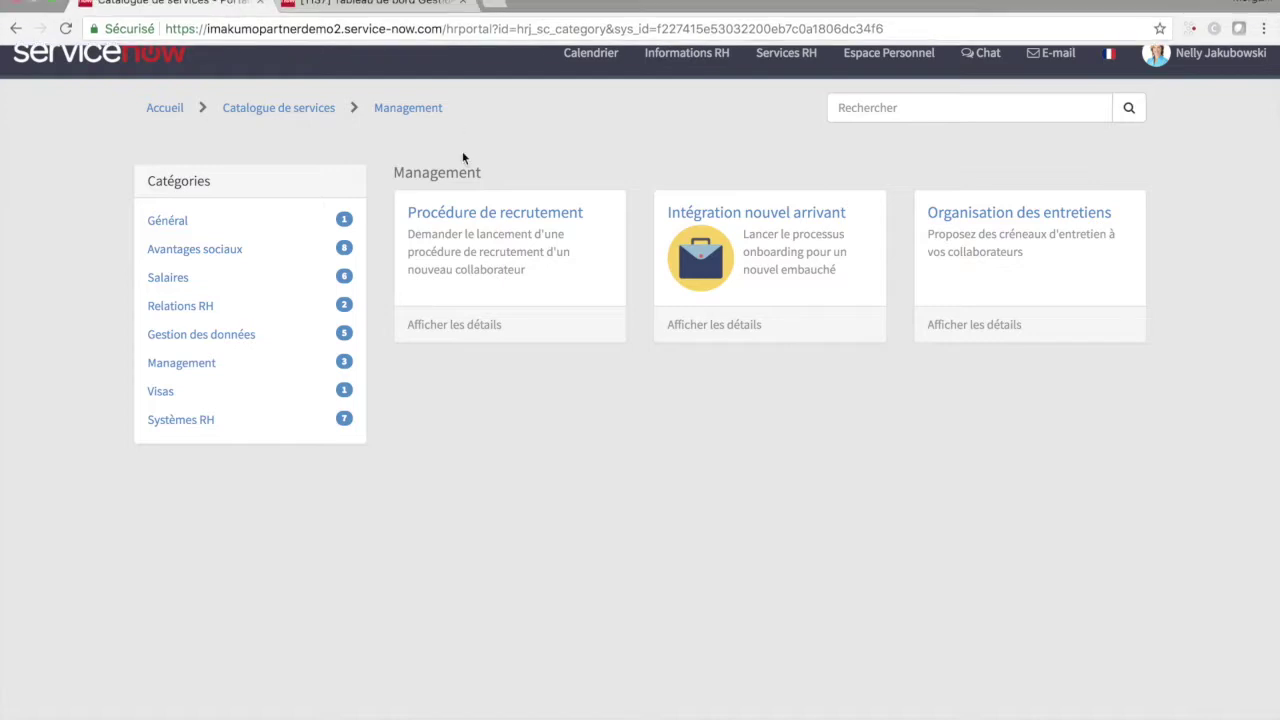
click(474, 220)
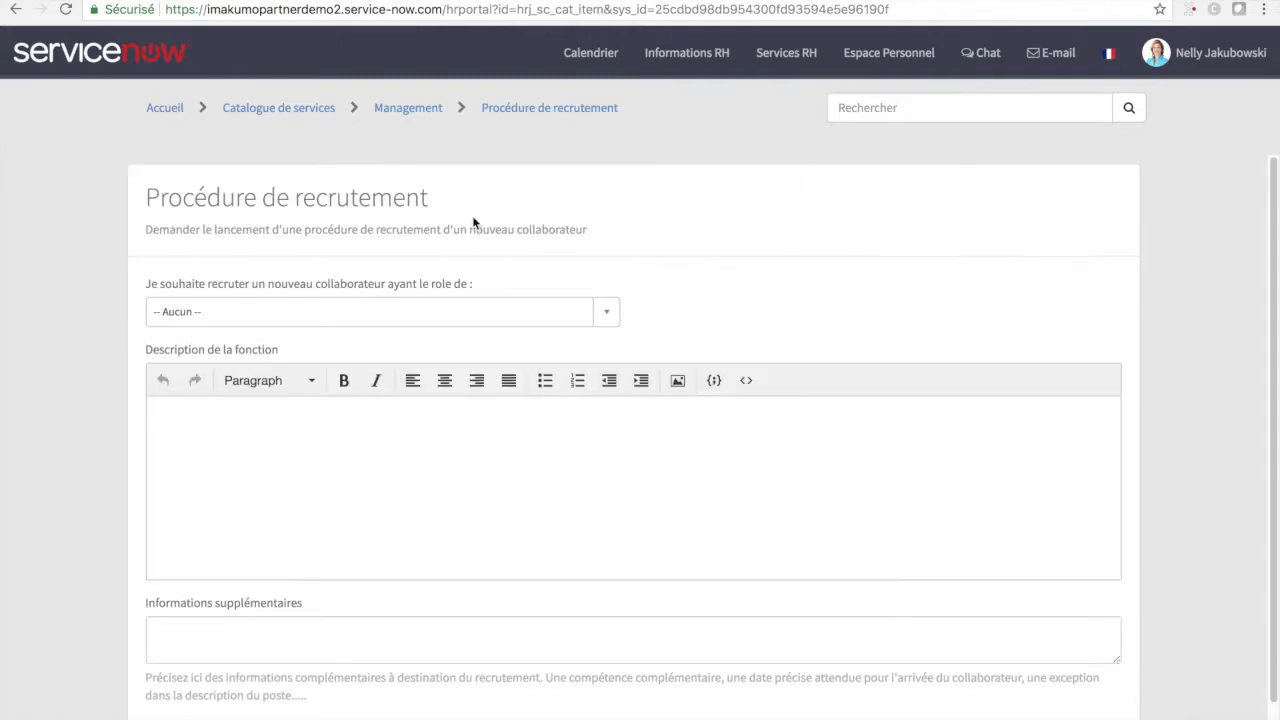
- Request recruitment for 'Un poste générique' with function Auditeur Financier and submit it
click(474, 302)
text(li)
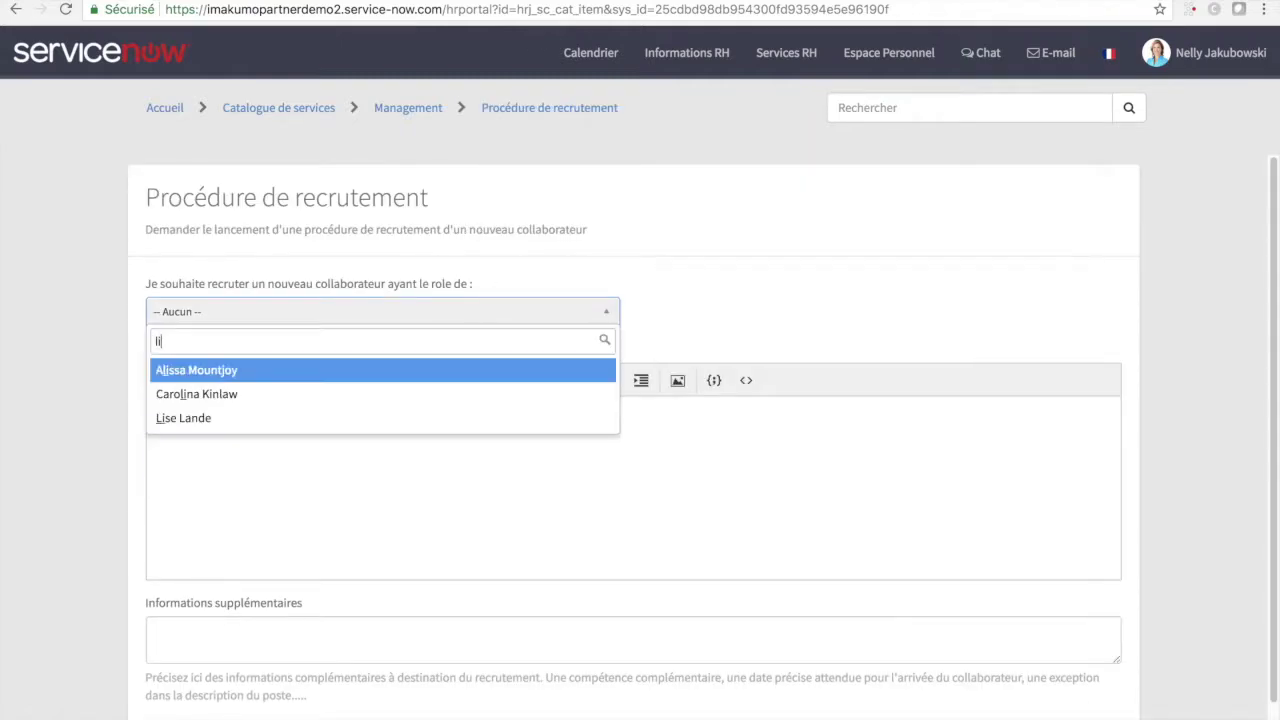
key(BackSpace)
key(BackSpace)
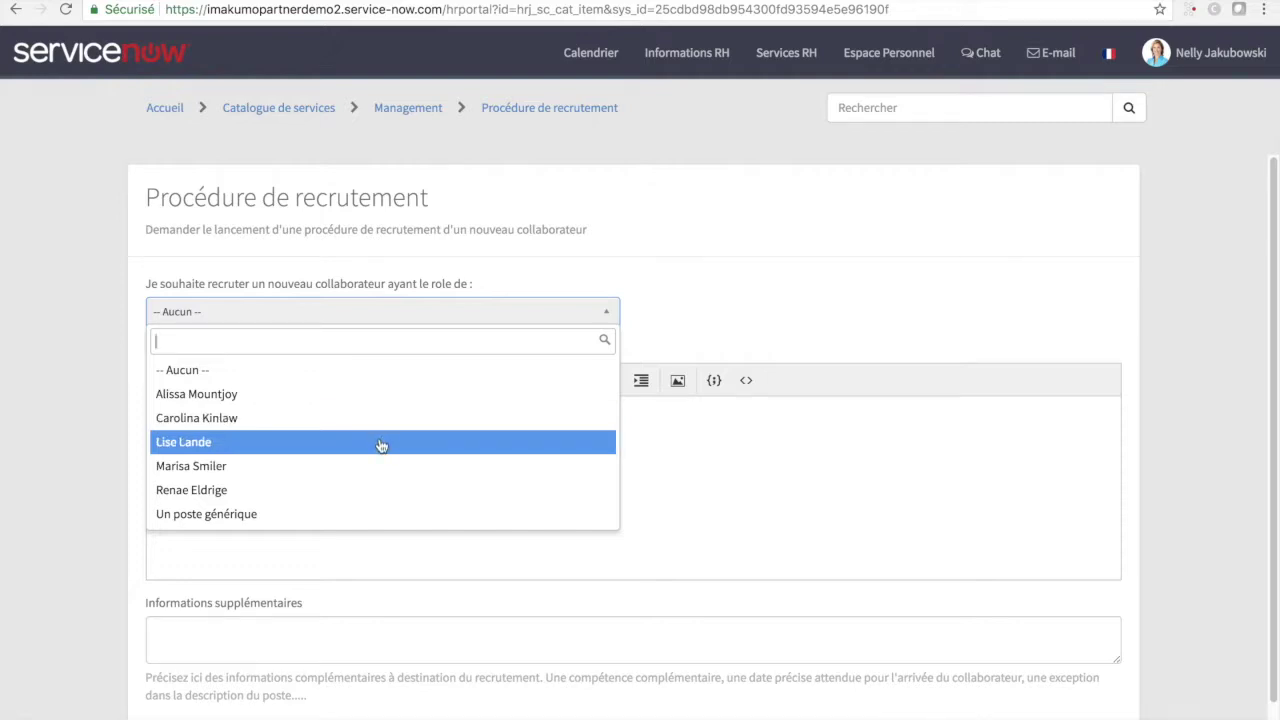
click(355, 515)
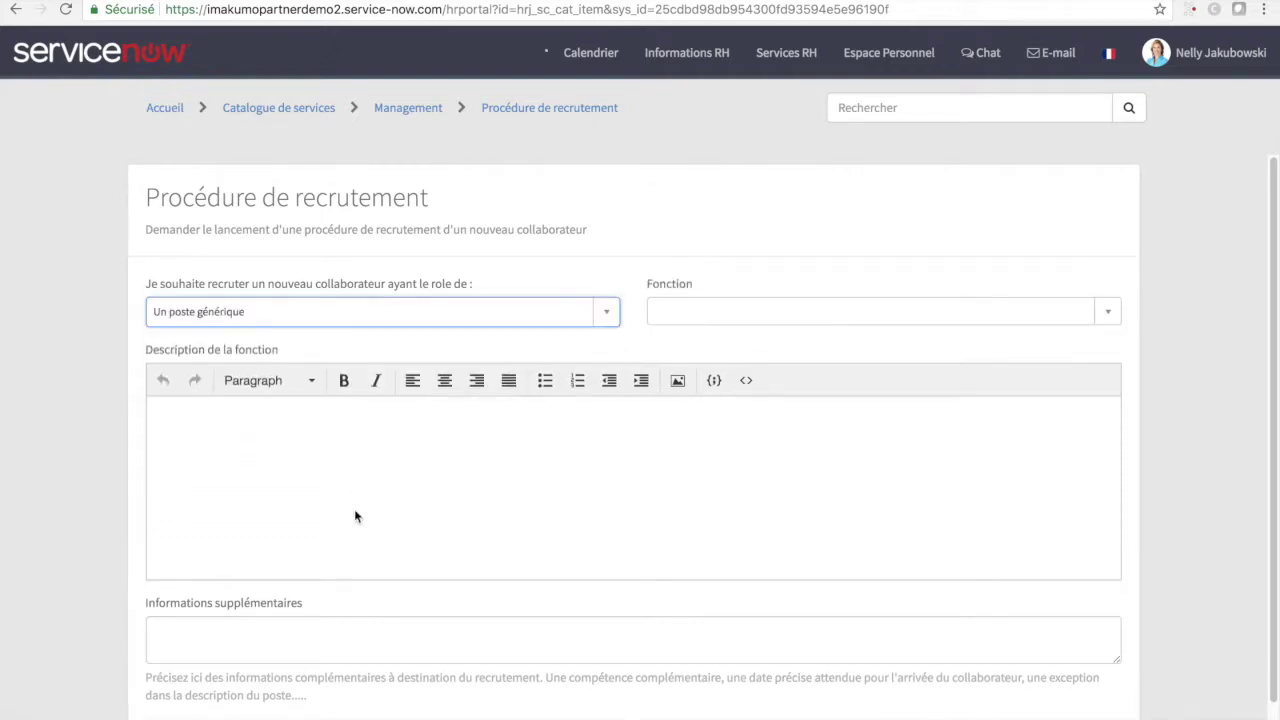
click(751, 308)
scroll(752, 465, down, 1)
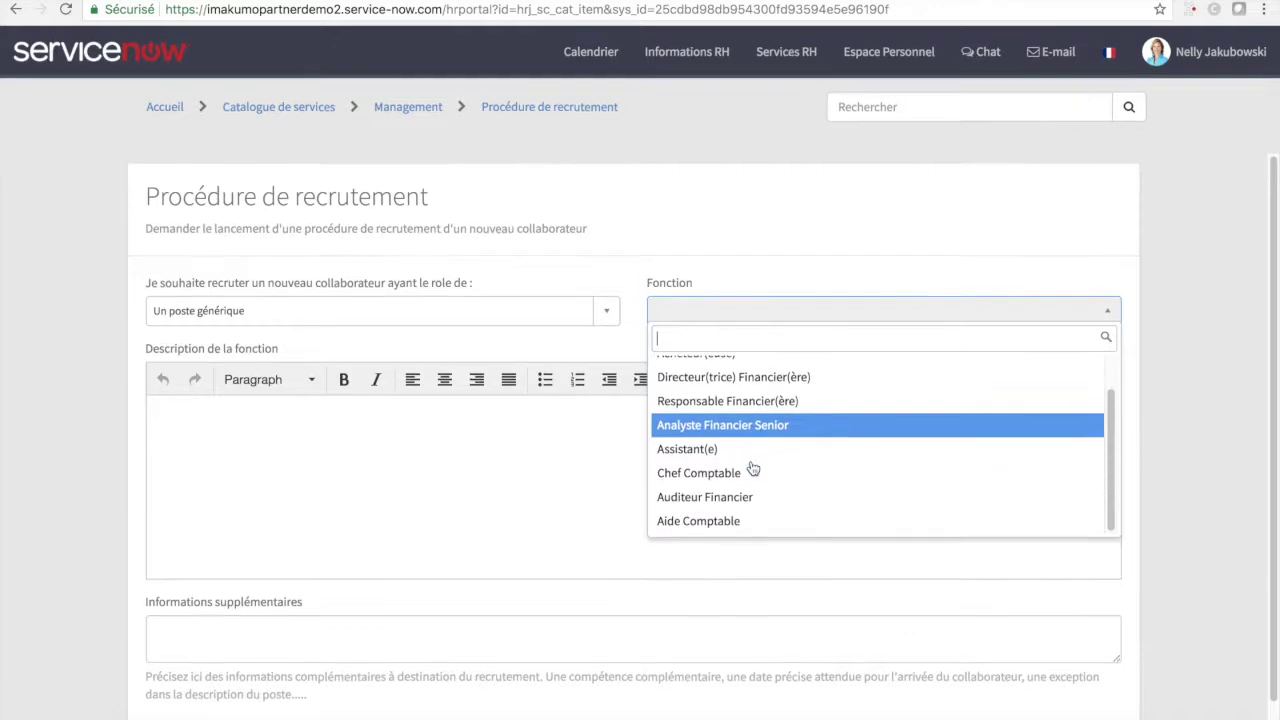
click(738, 499)
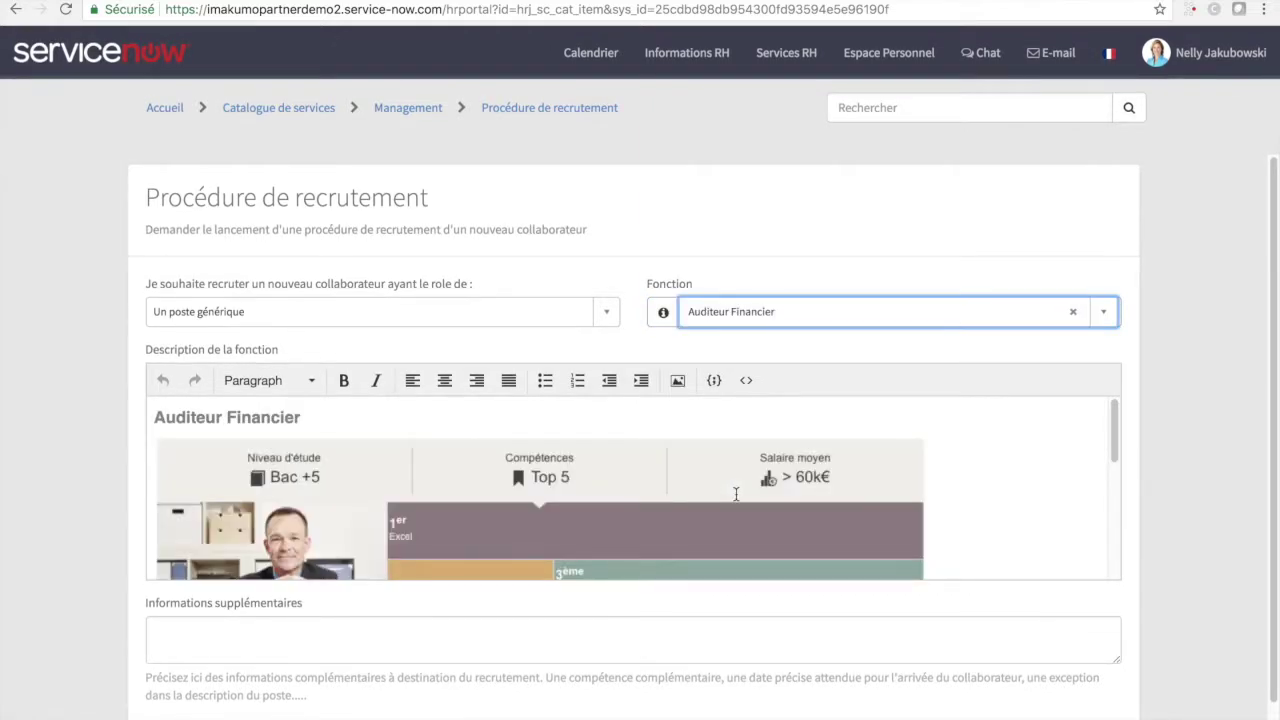
scroll(736, 494, down, 5)
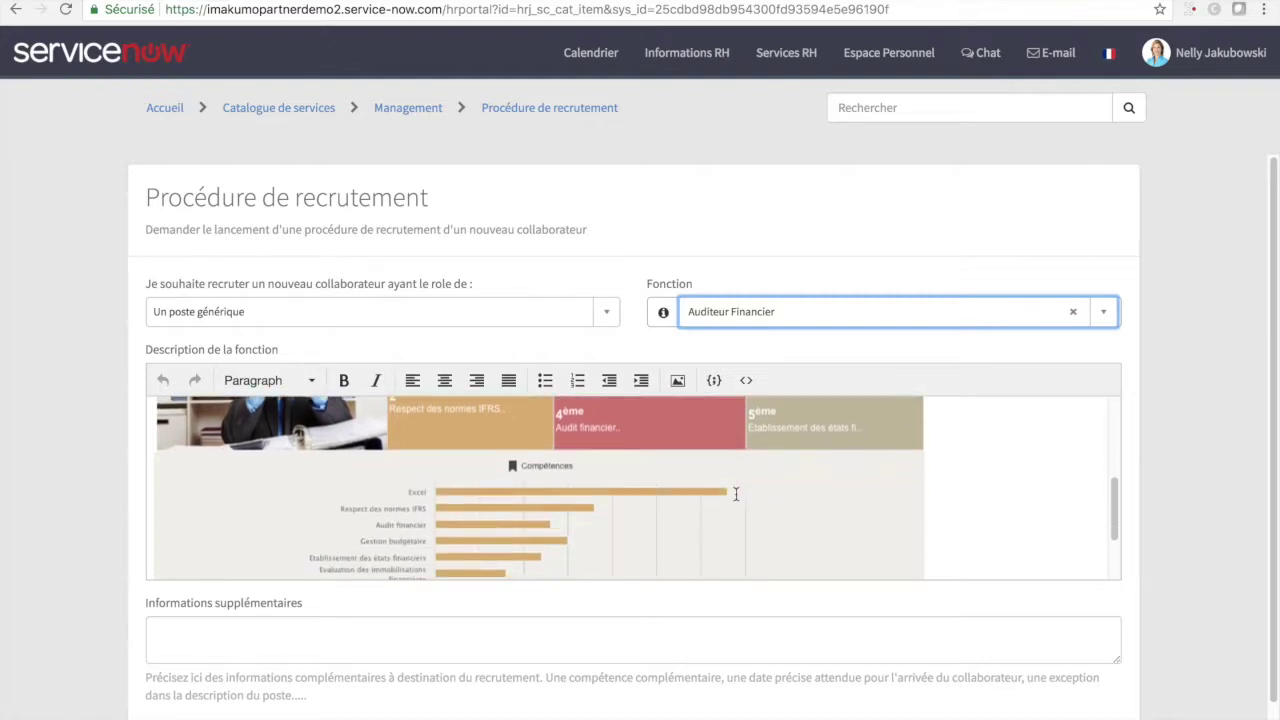
scroll(736, 494, down, 4)
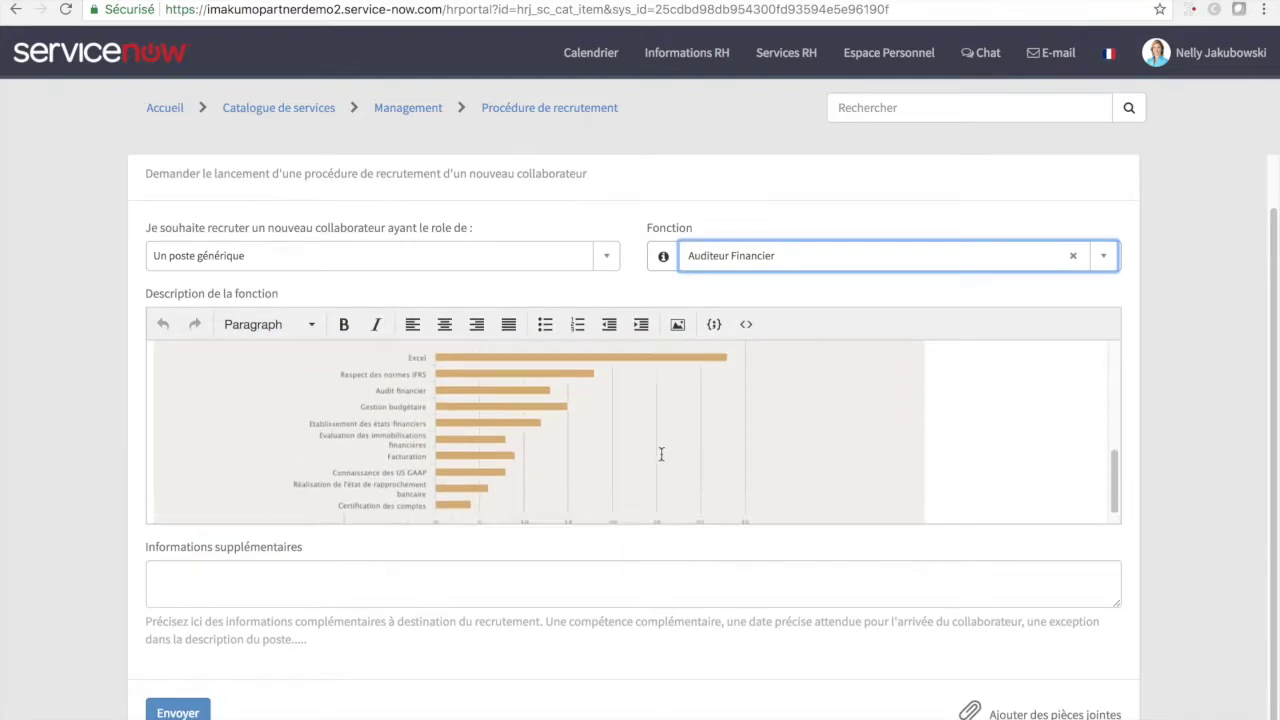
click(190, 712)
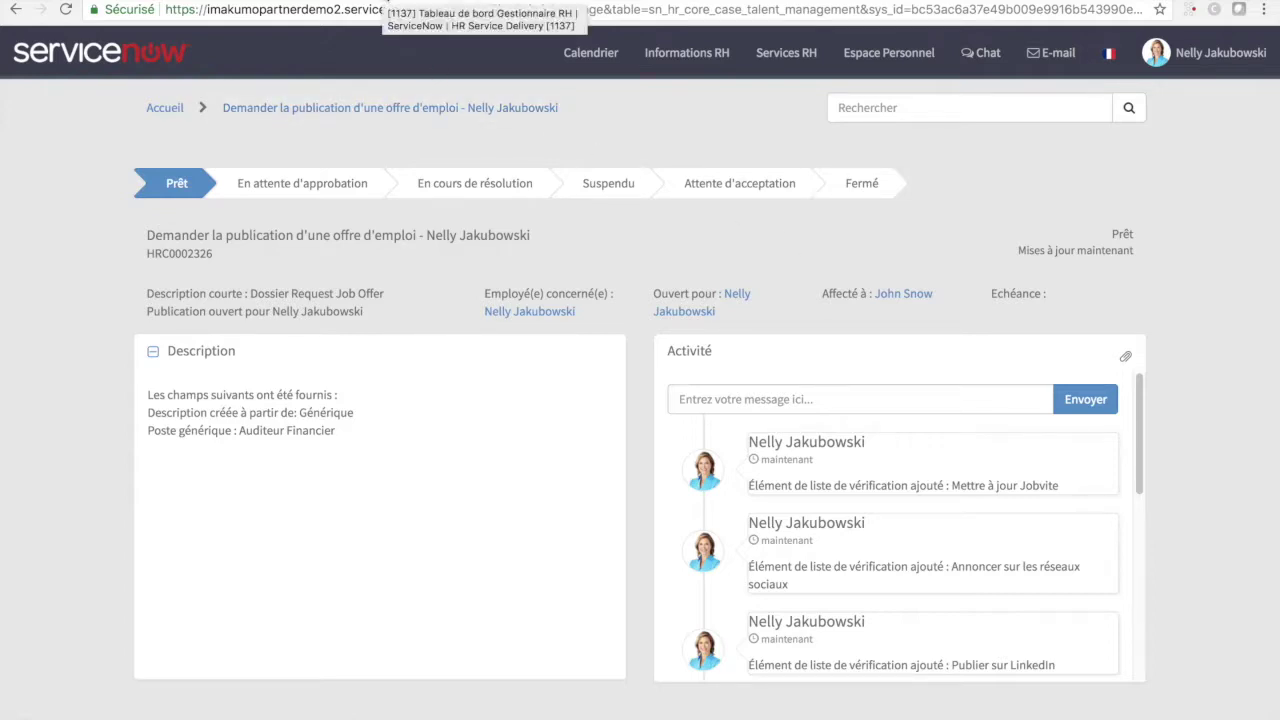
- Open case HRC0002326 from the HR manager dashboard's open HR cases list
click(385, 2)
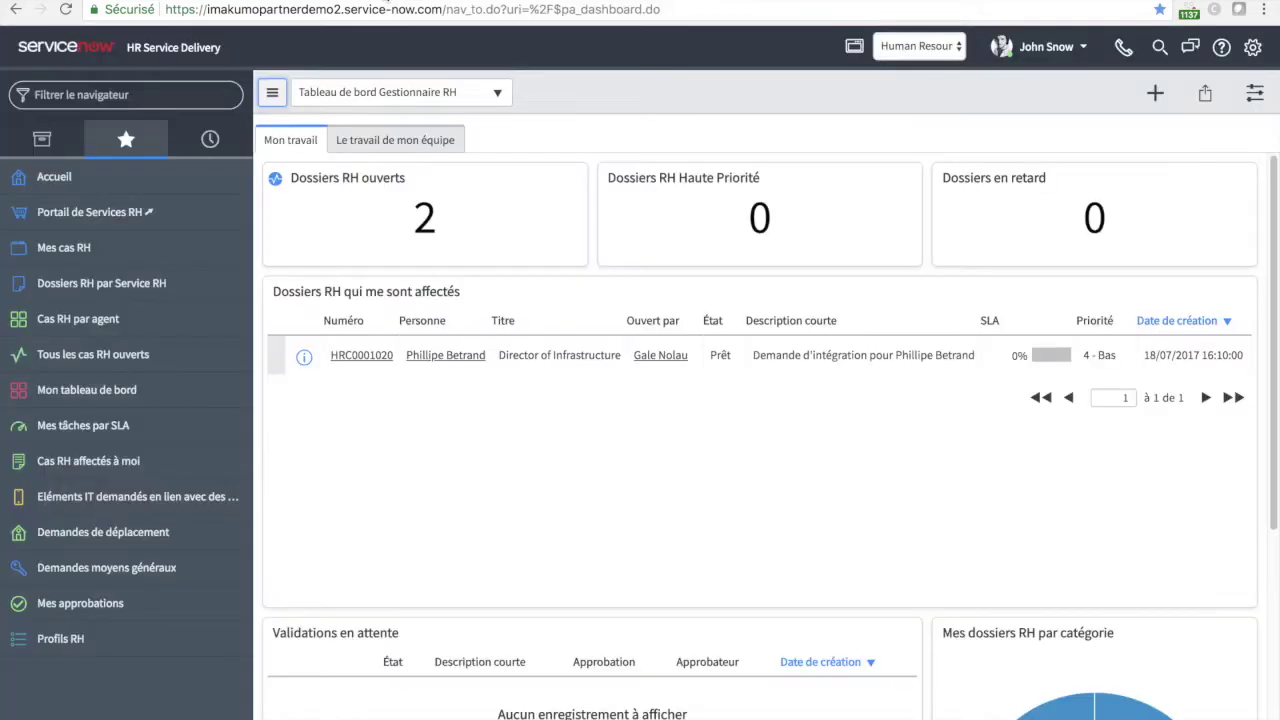
click(427, 232)
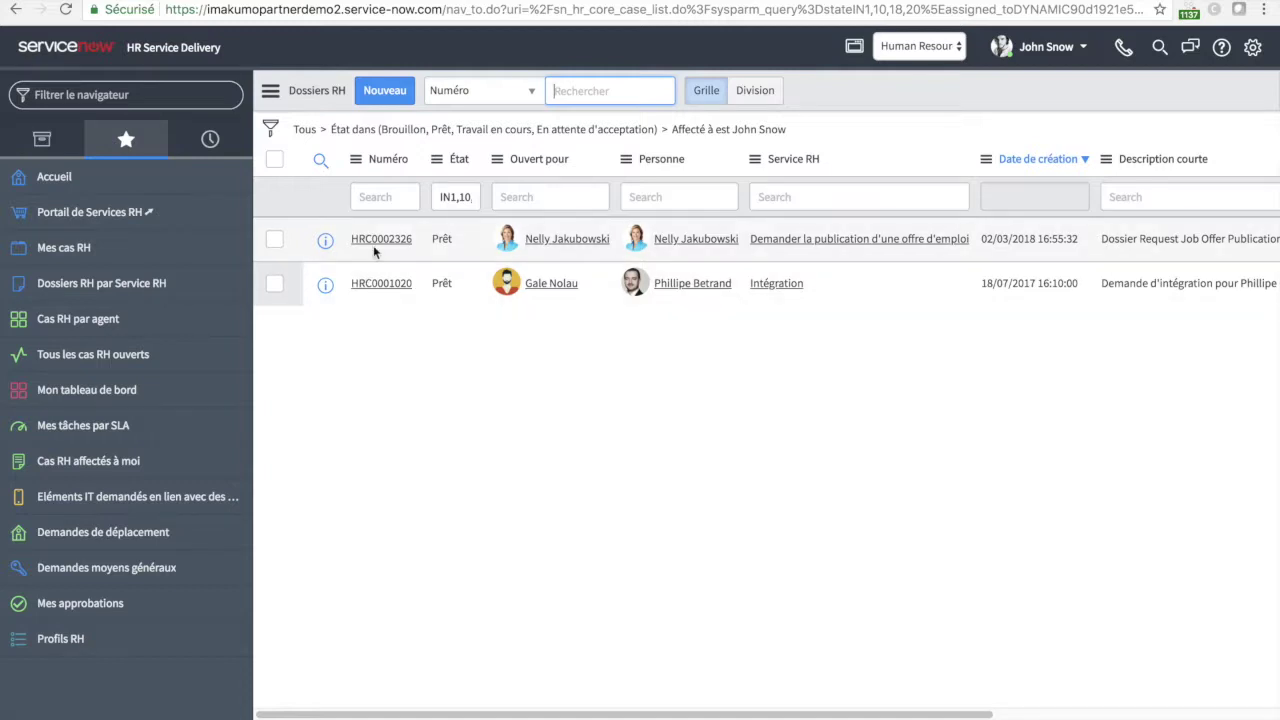
click(380, 245)
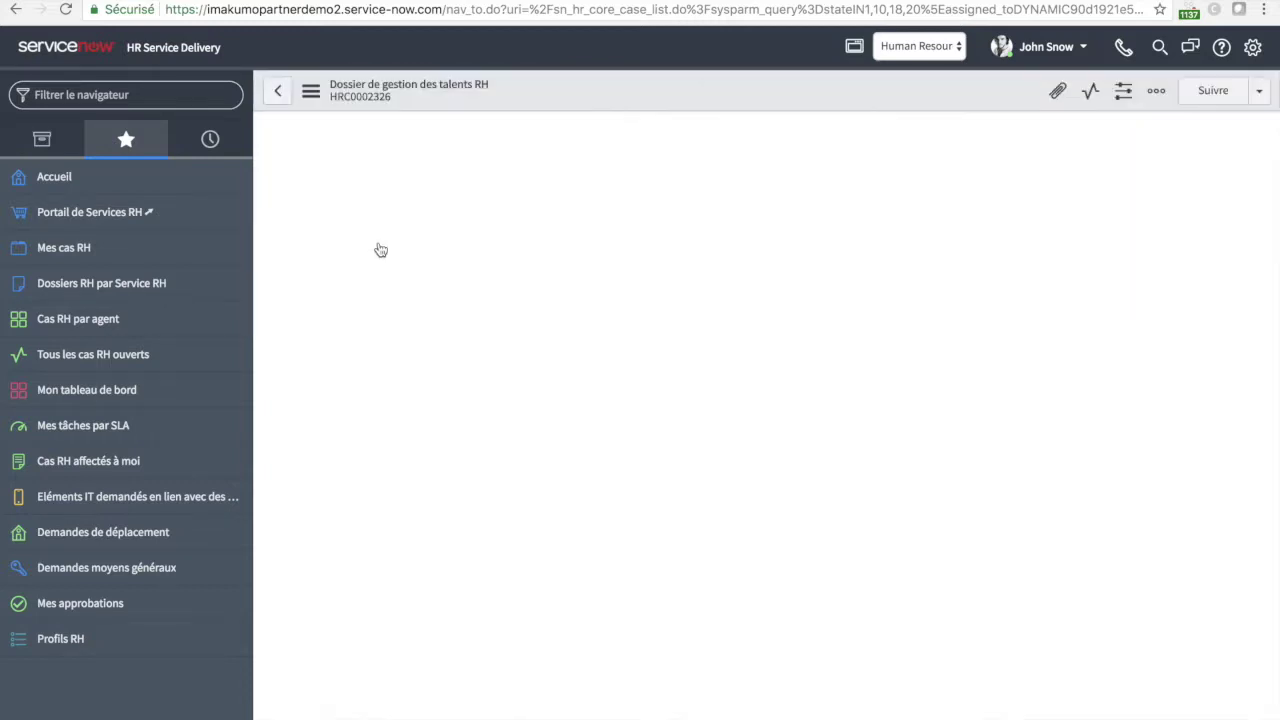
scroll(450, 368, down, 3)
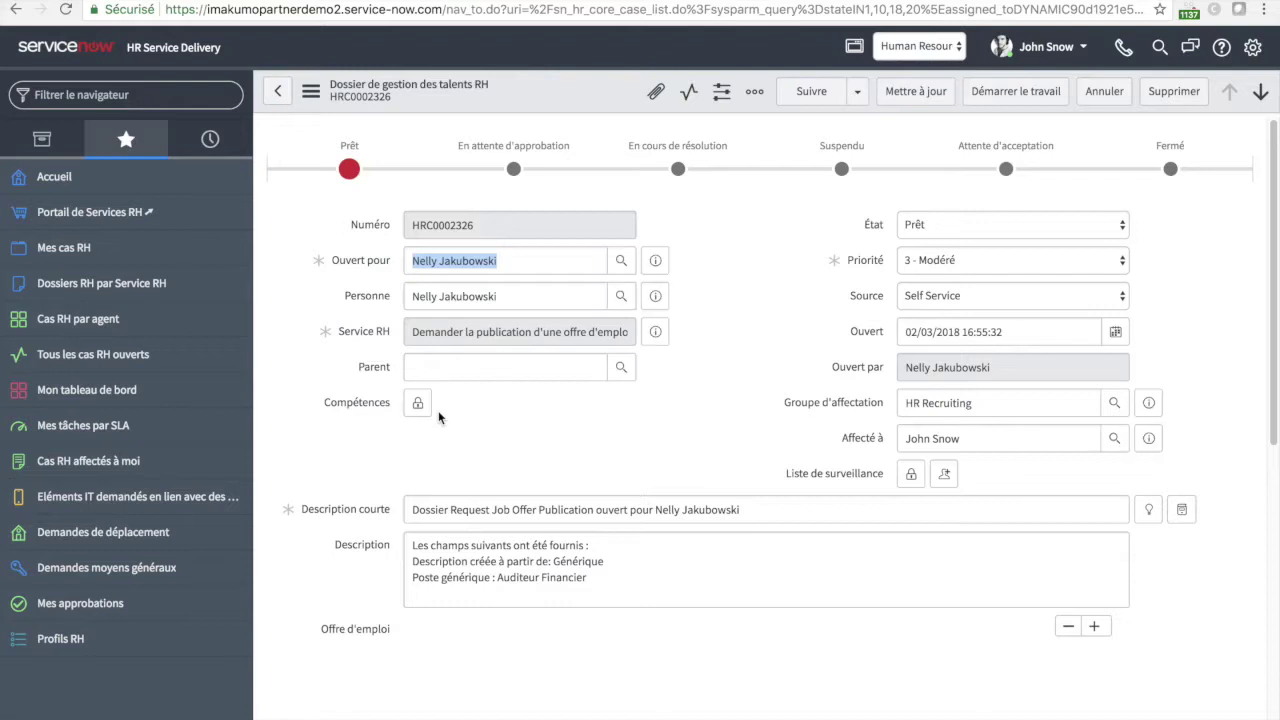
scroll(409, 468, down, 5)
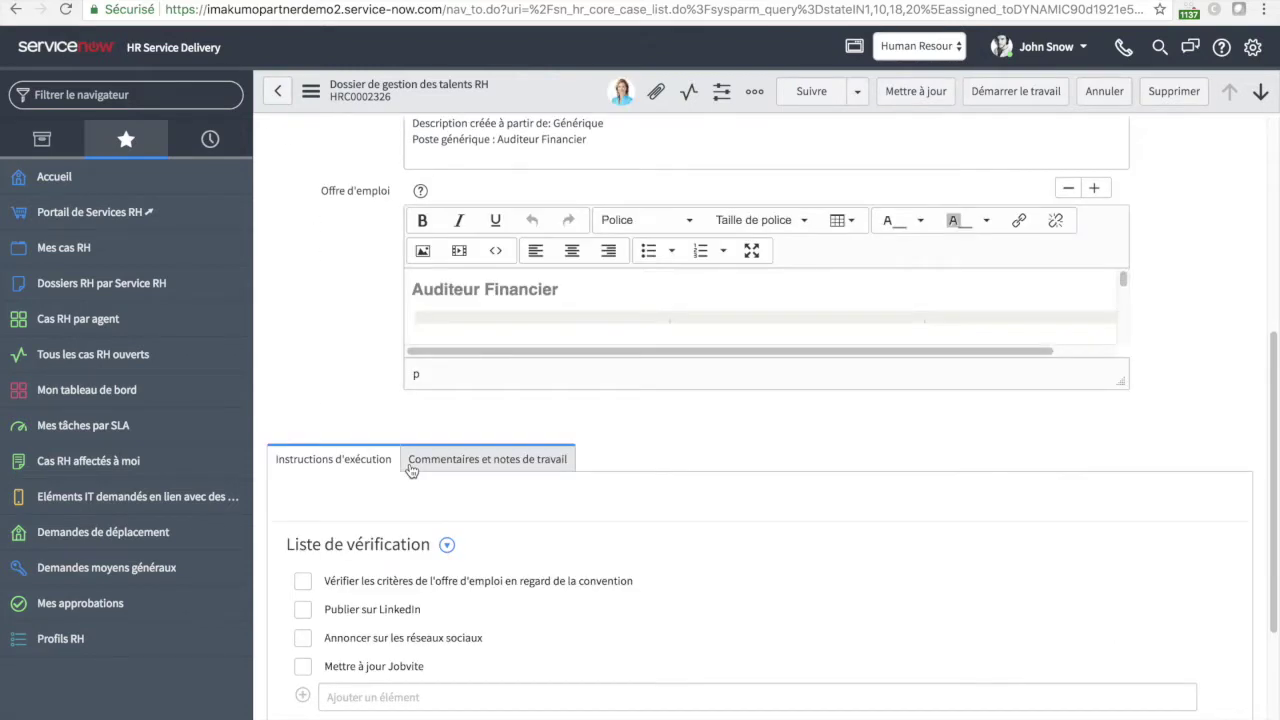
scroll(409, 468, down, 3)
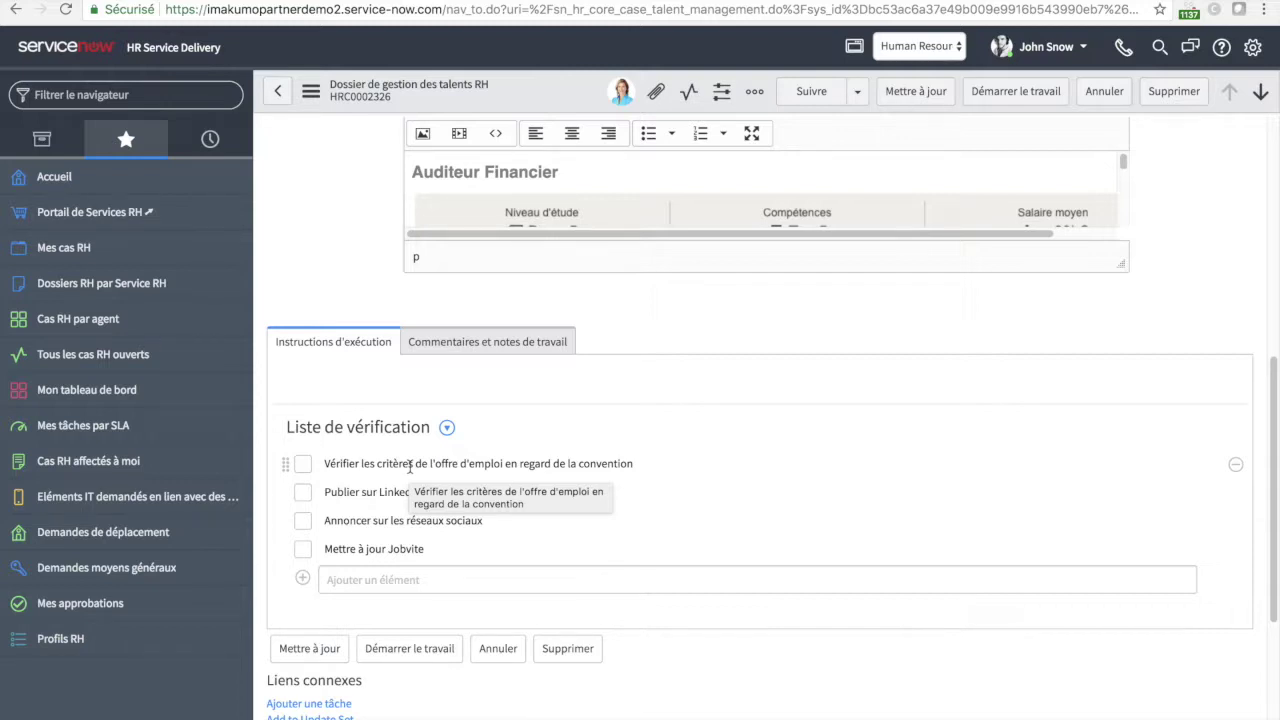
- Tick all four publication checklist items and set the case state to Fermé terminé
click(303, 492)
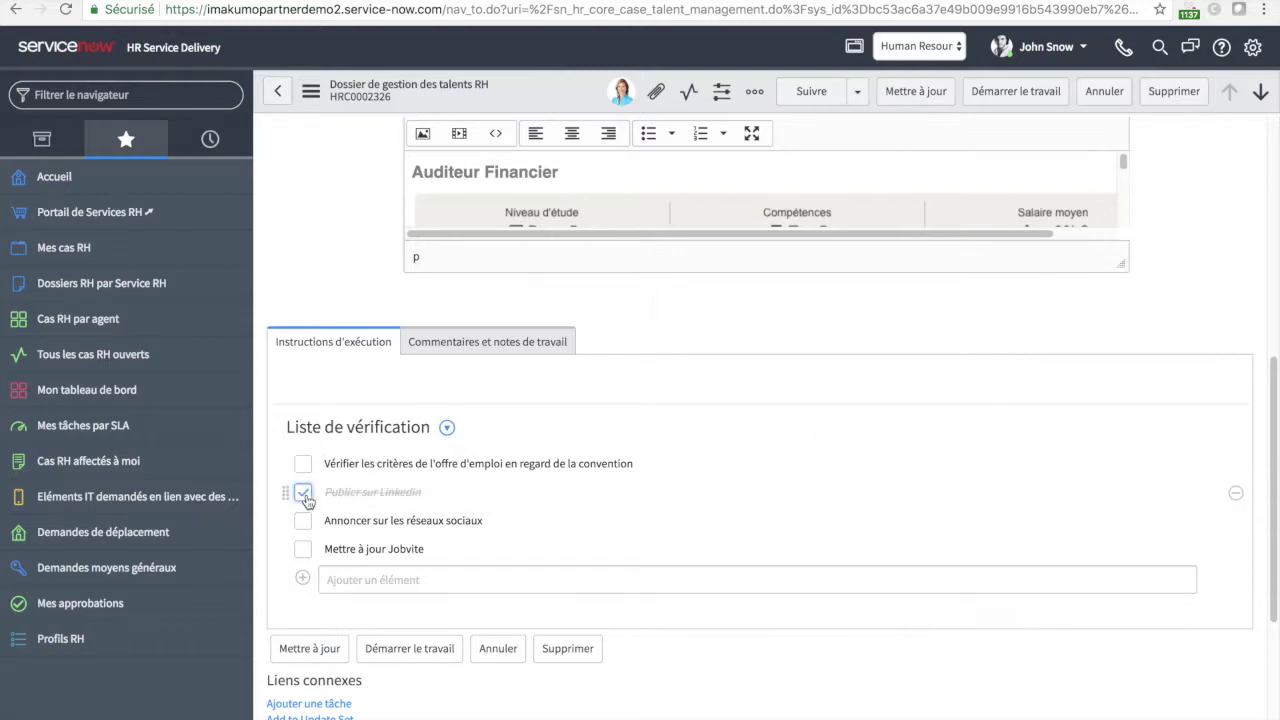
click(303, 522)
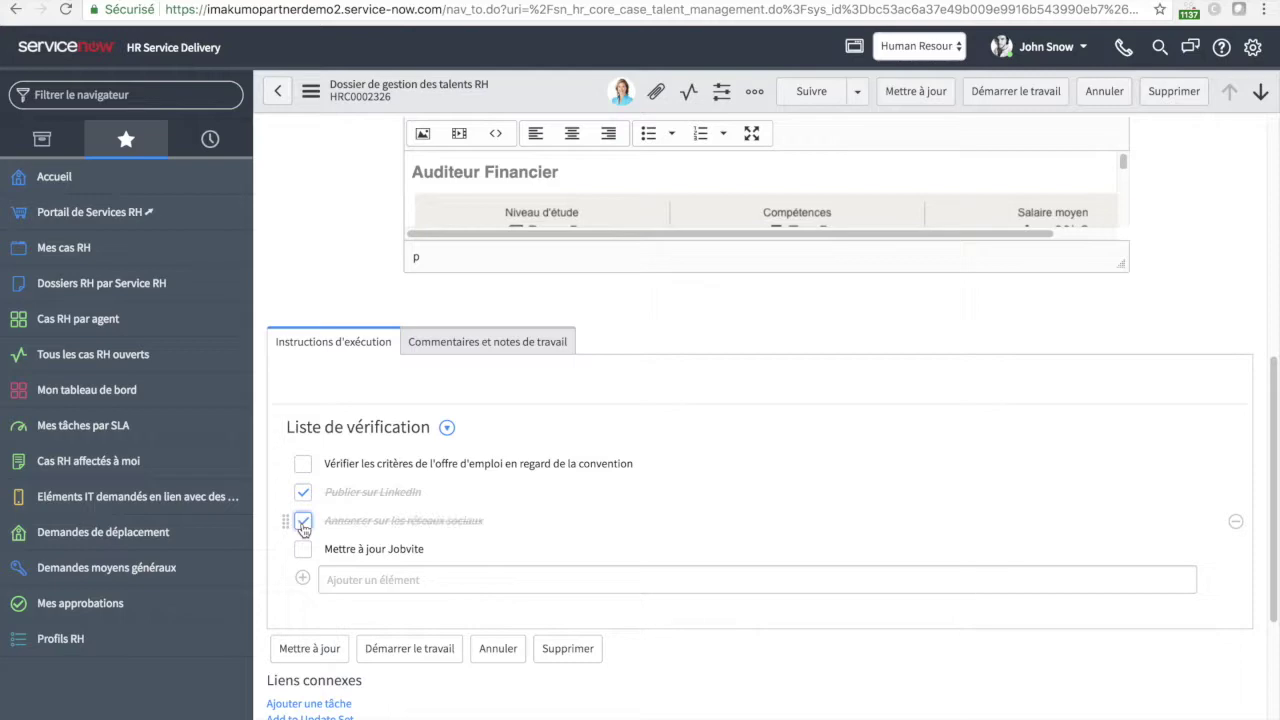
click(303, 552)
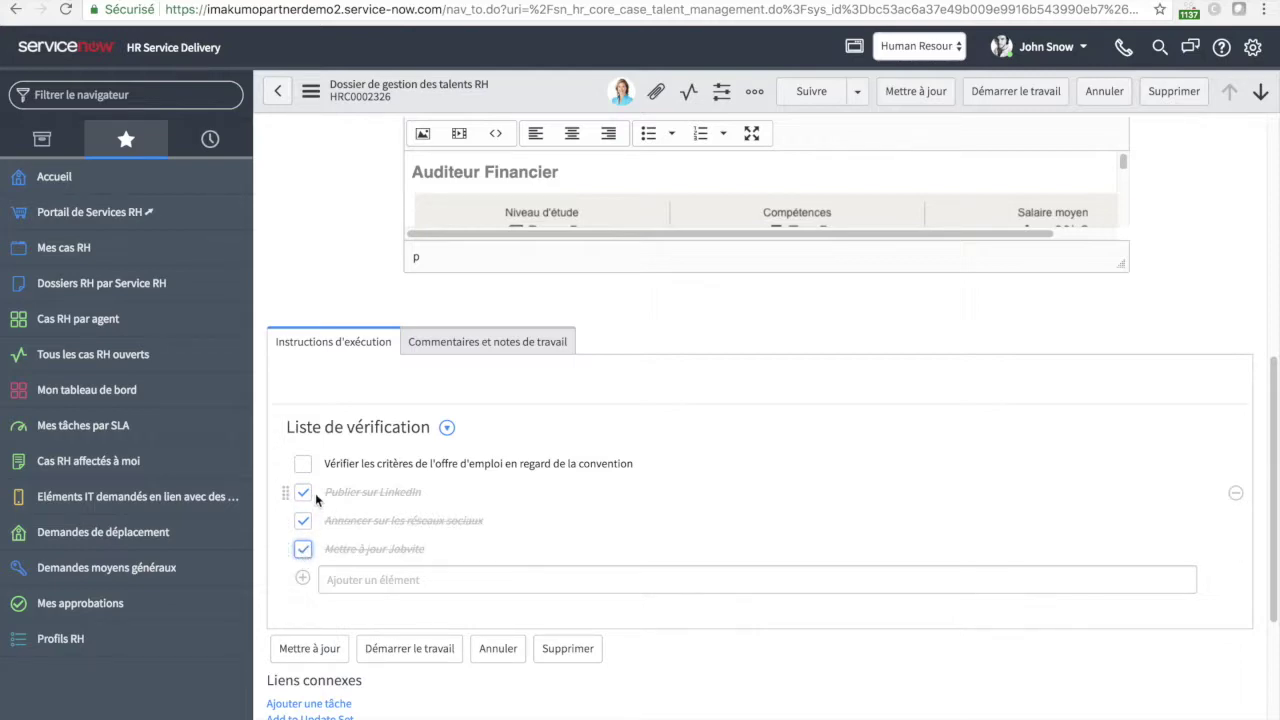
click(302, 465)
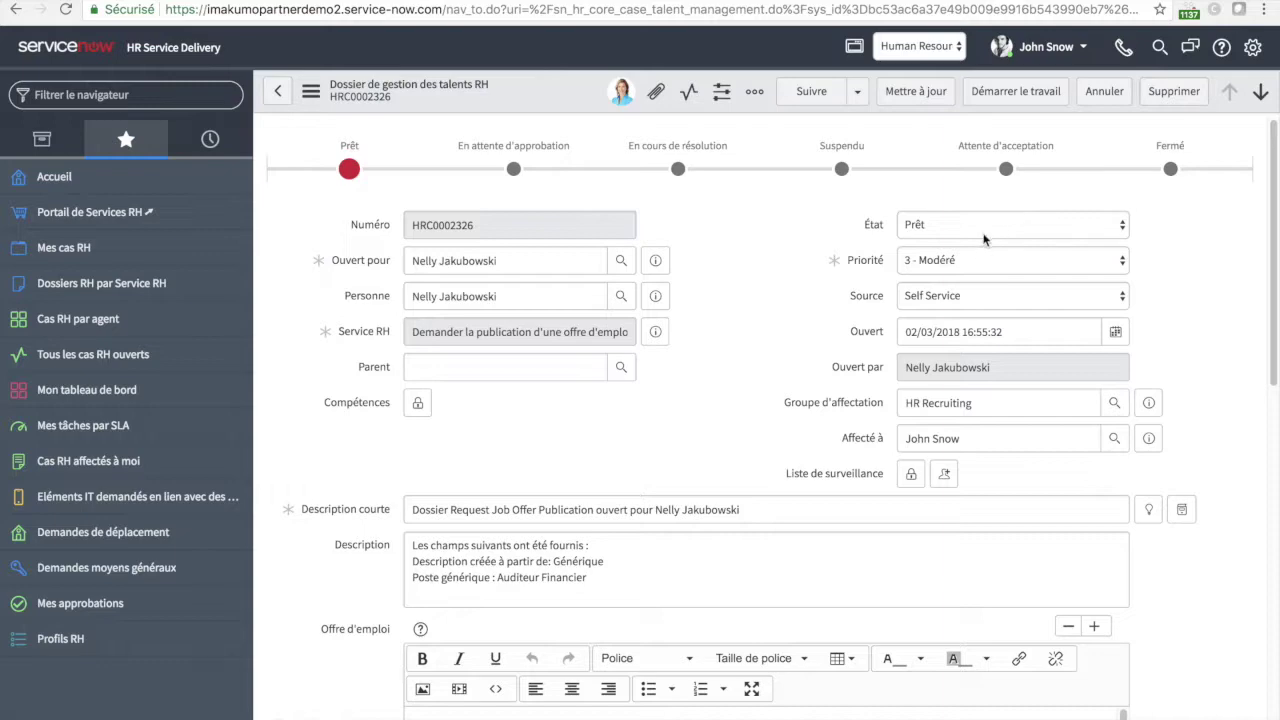
click(985, 228)
click(978, 276)
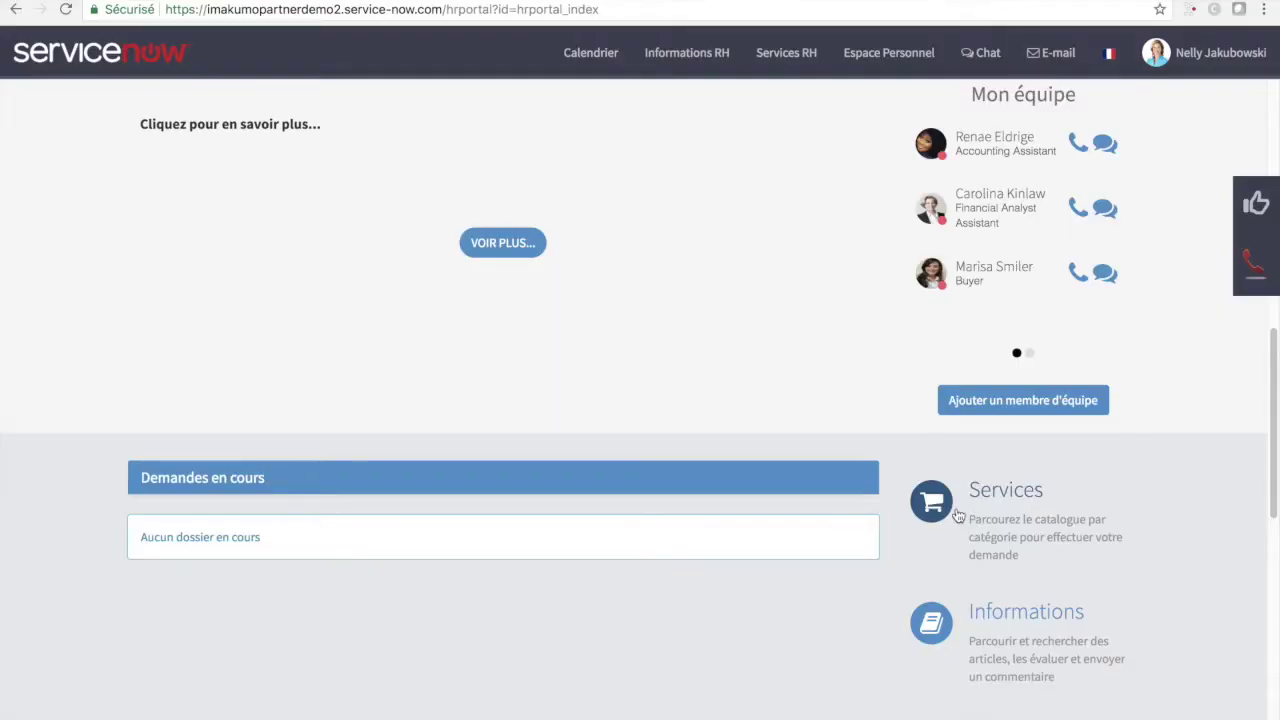
- Open the Management catalogue's Intégration nouvel arrivant form and enter the new hire's first and last name
click(956, 512)
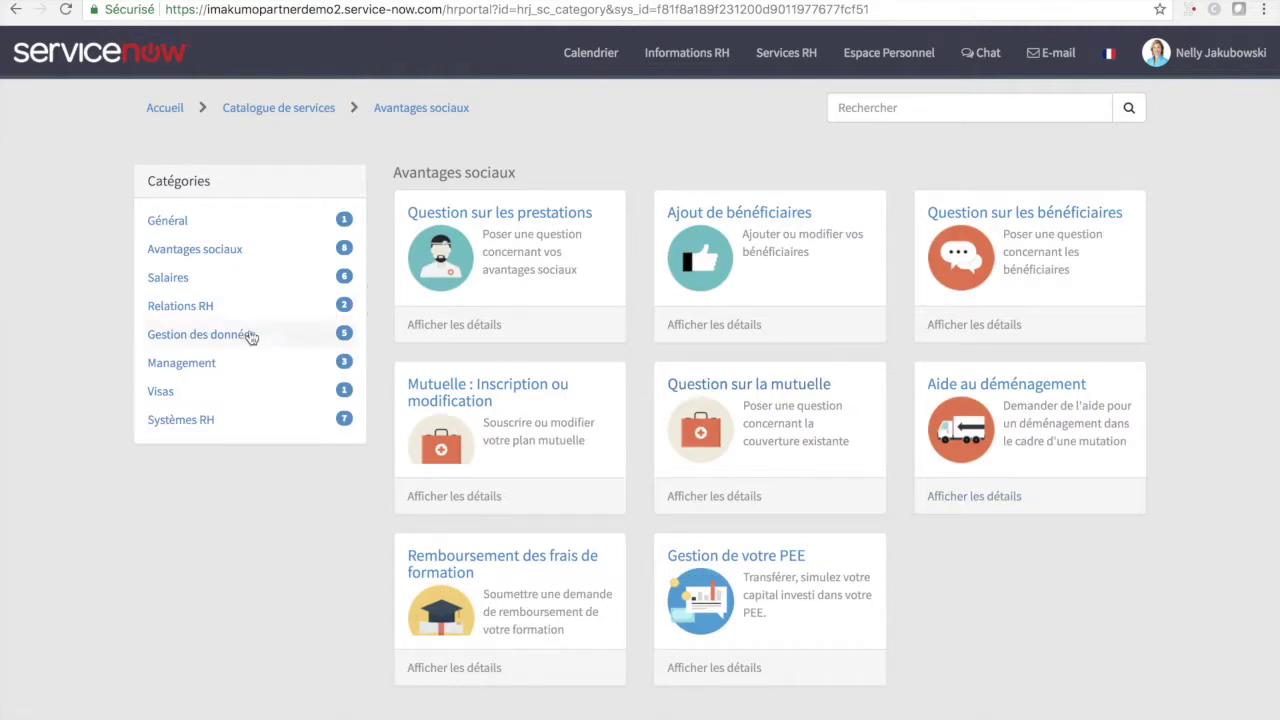
click(221, 370)
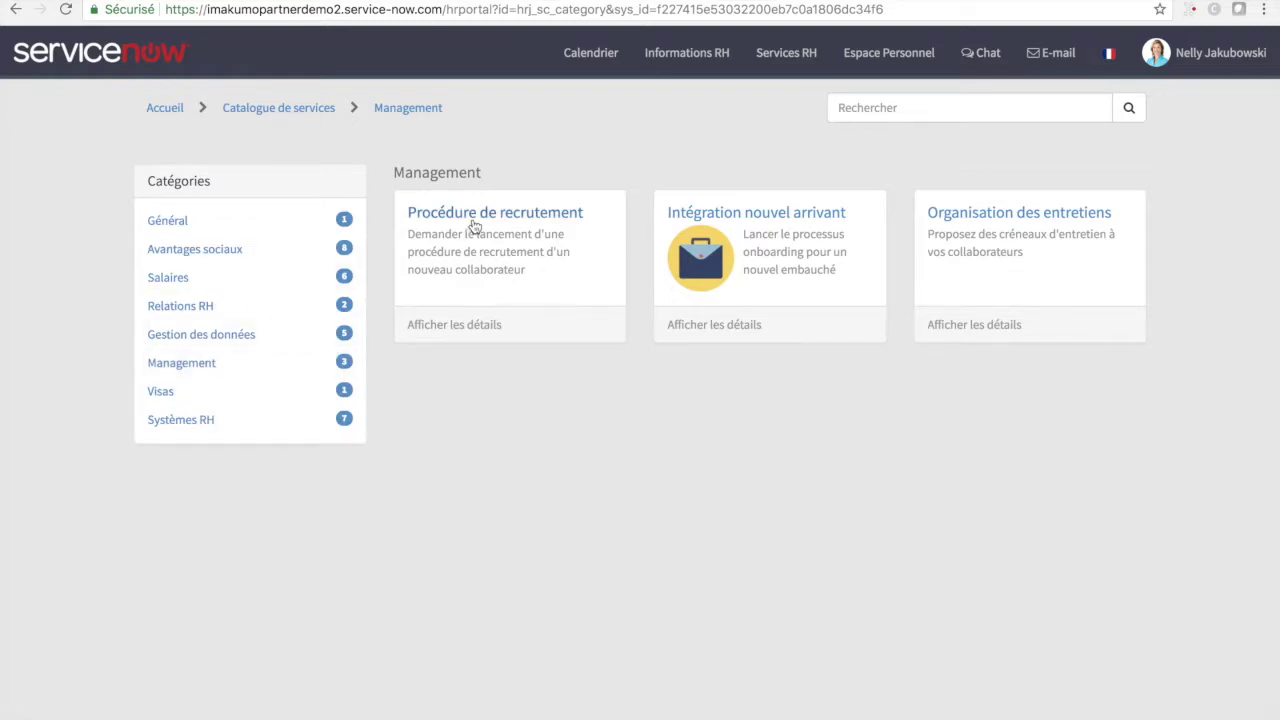
click(742, 250)
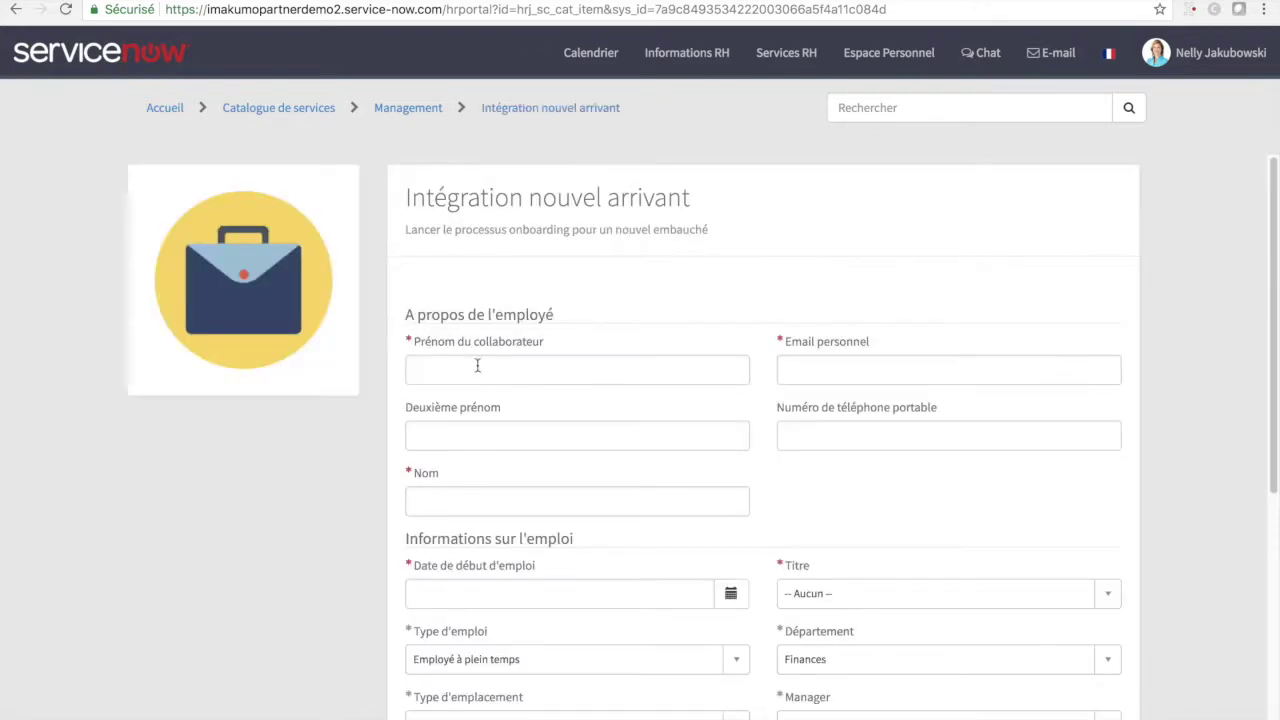
click(477, 366)
key(Tab)
key(Tab)
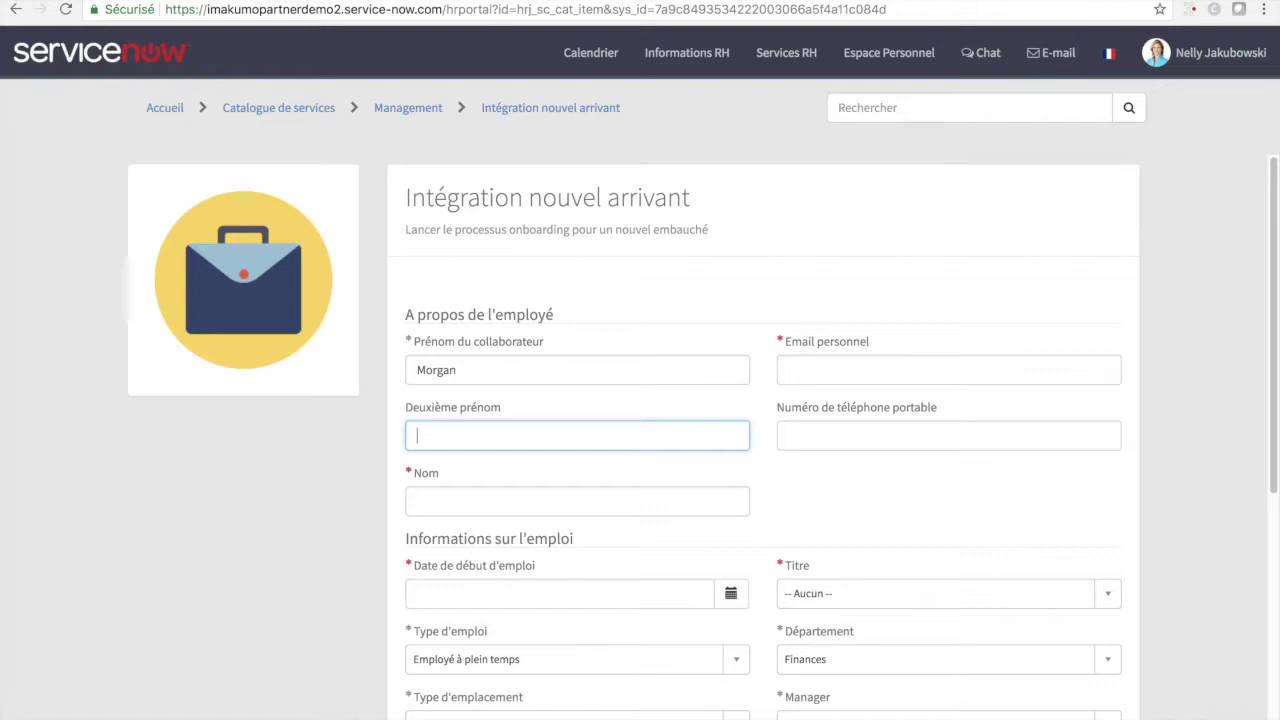
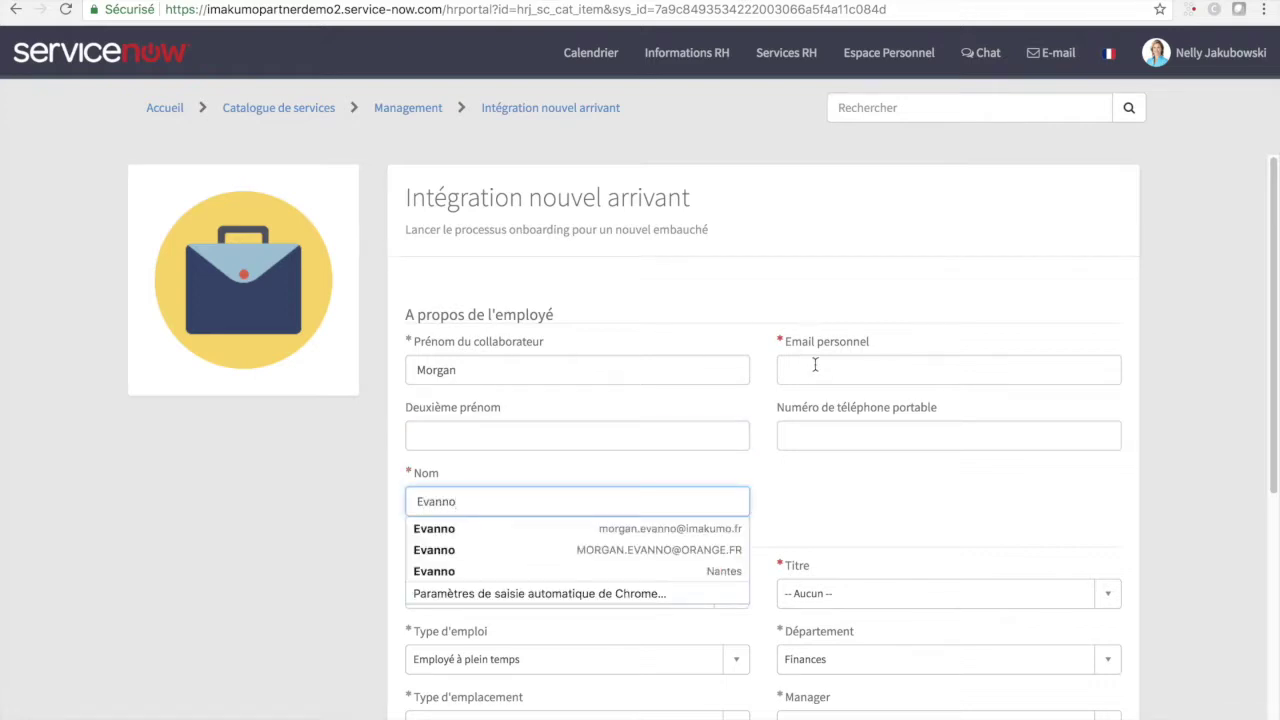
- Enter the new hire's personal e-mail address and set the start date to 05/03/2018
click(826, 366)
key(Tab)
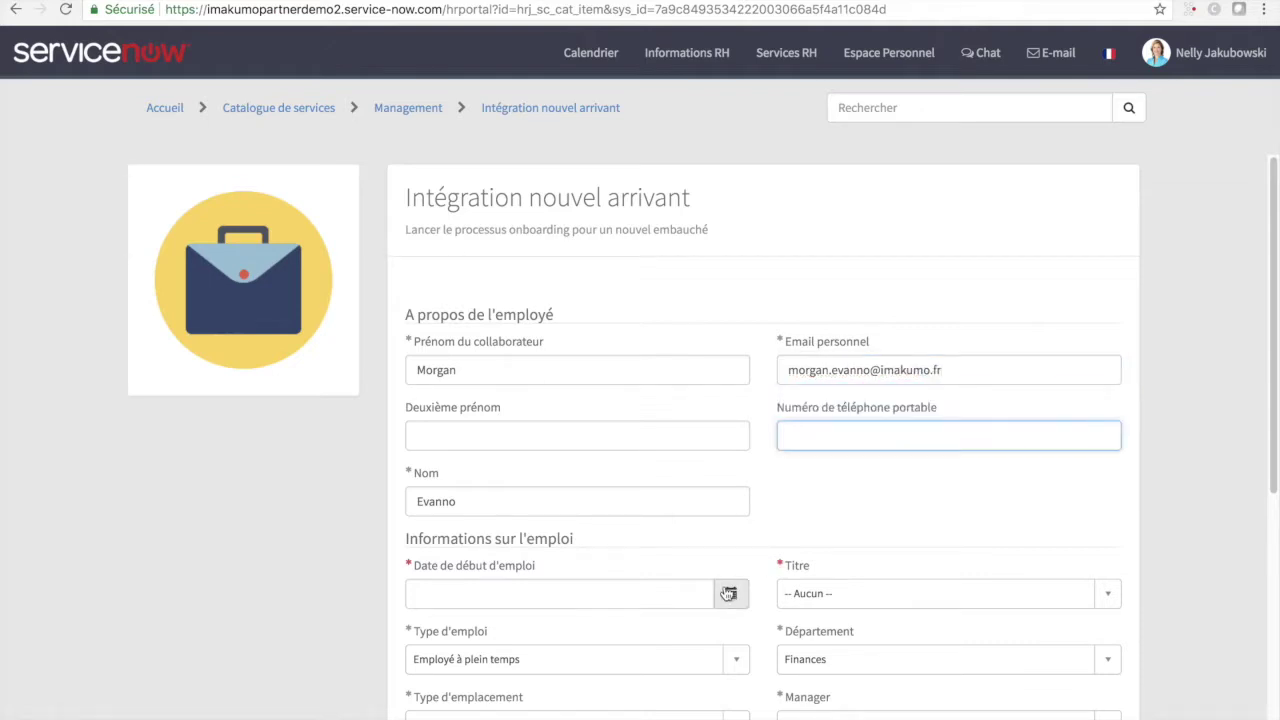
click(730, 594)
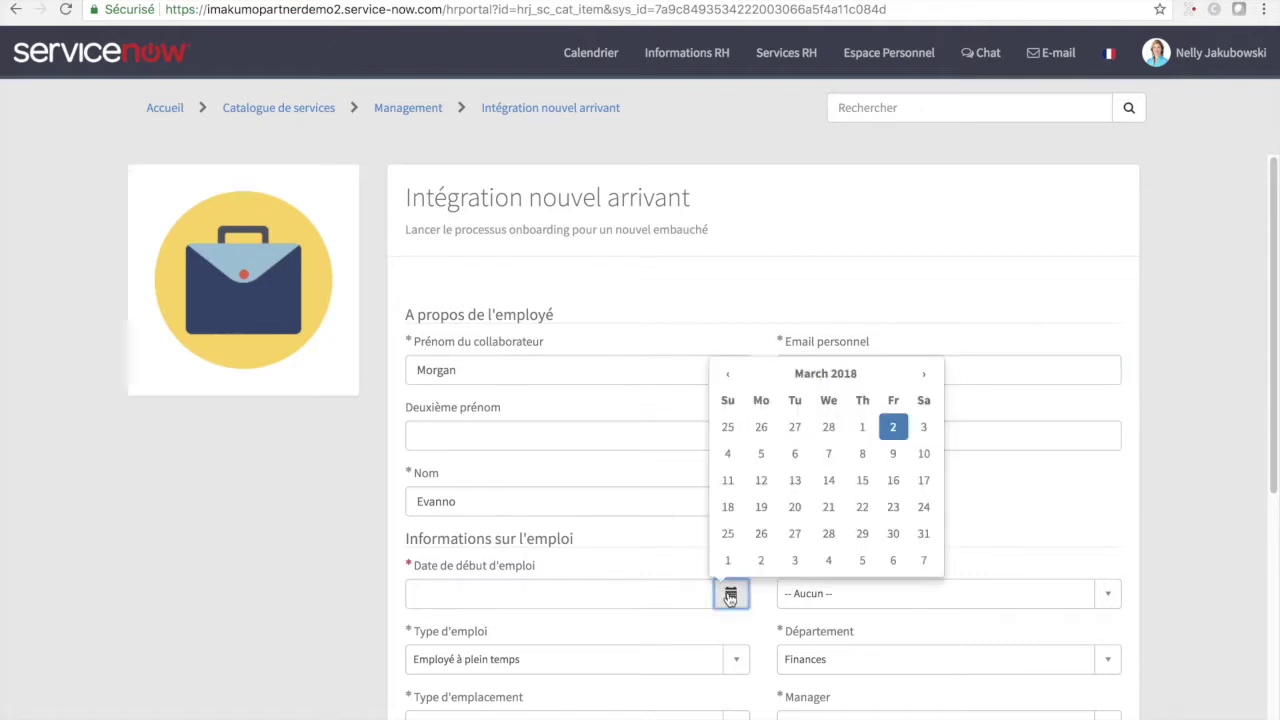
click(761, 453)
- Choose Auditeur Financier as the job title and submit the onboarding request
click(820, 590)
scroll(843, 566, down, 5)
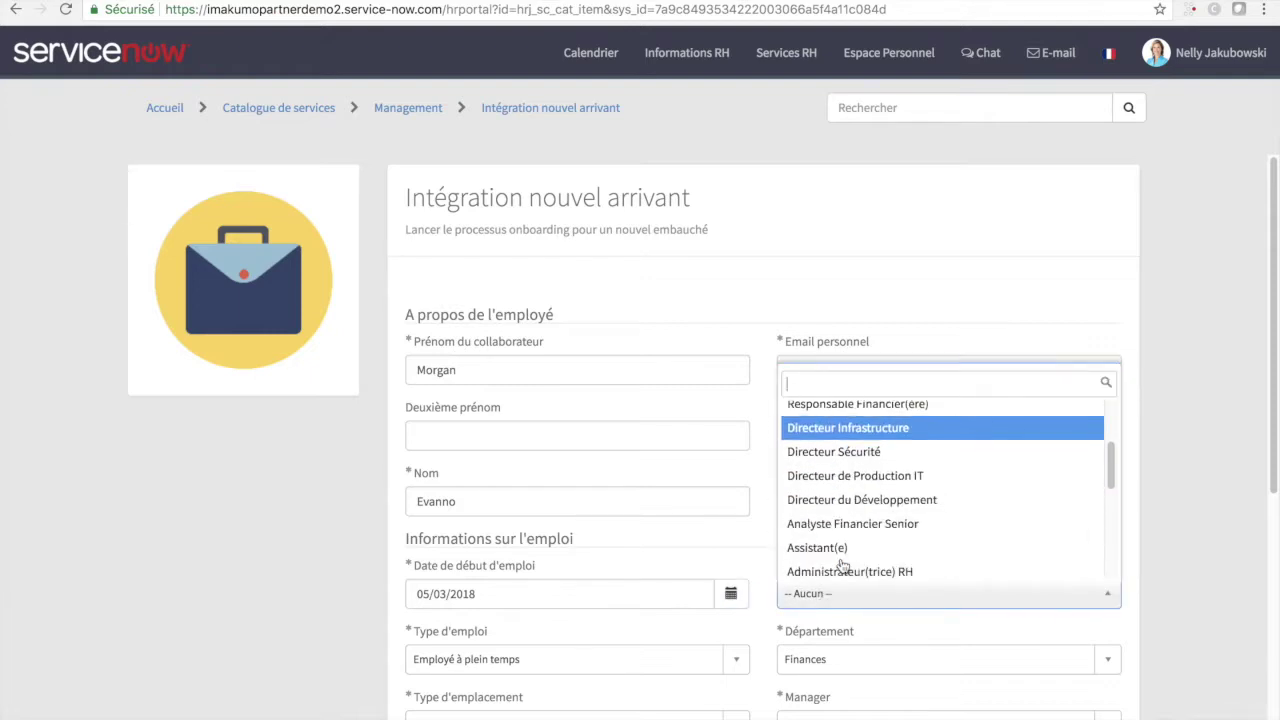
scroll(843, 566, down, 4)
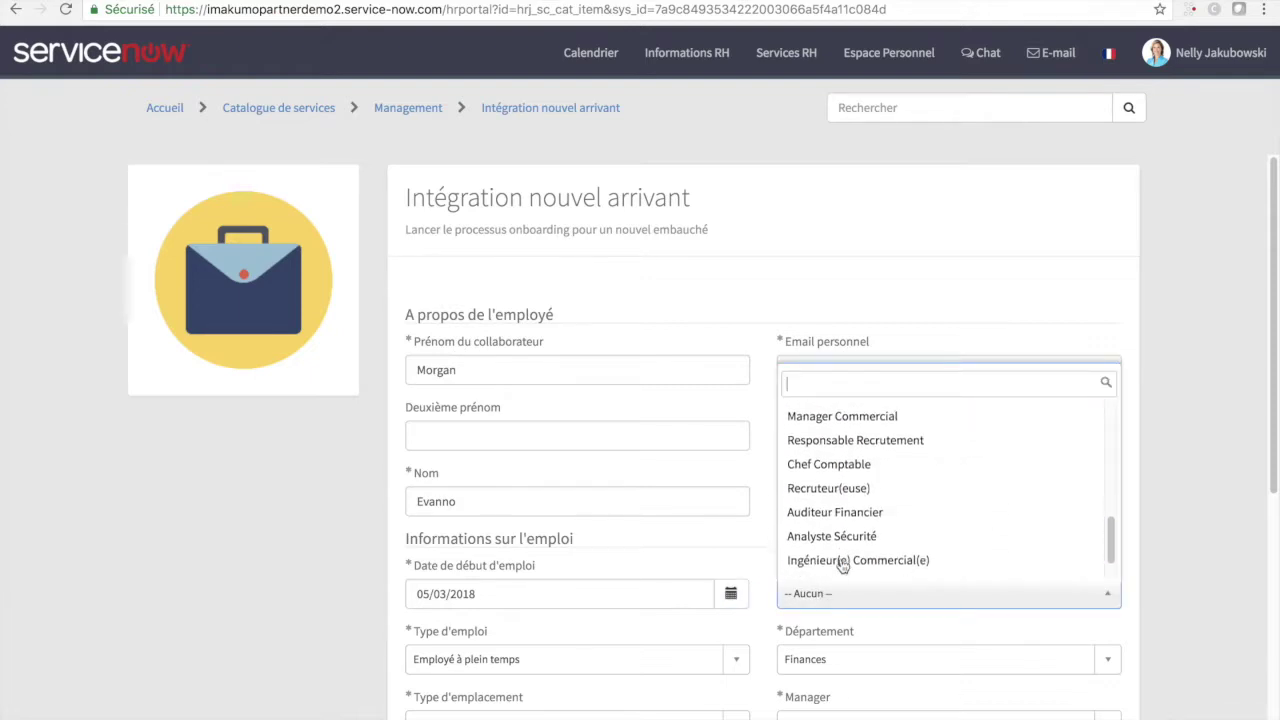
scroll(868, 526, down, 1)
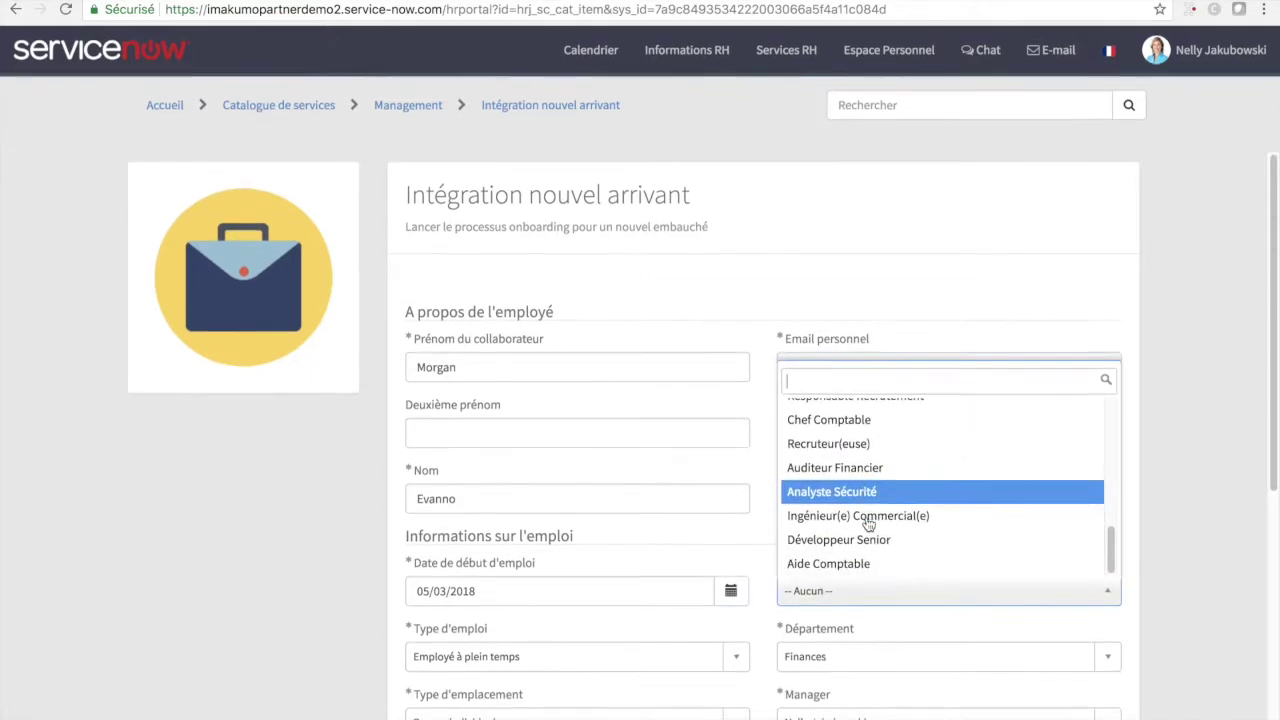
click(888, 477)
scroll(940, 537, down, 1)
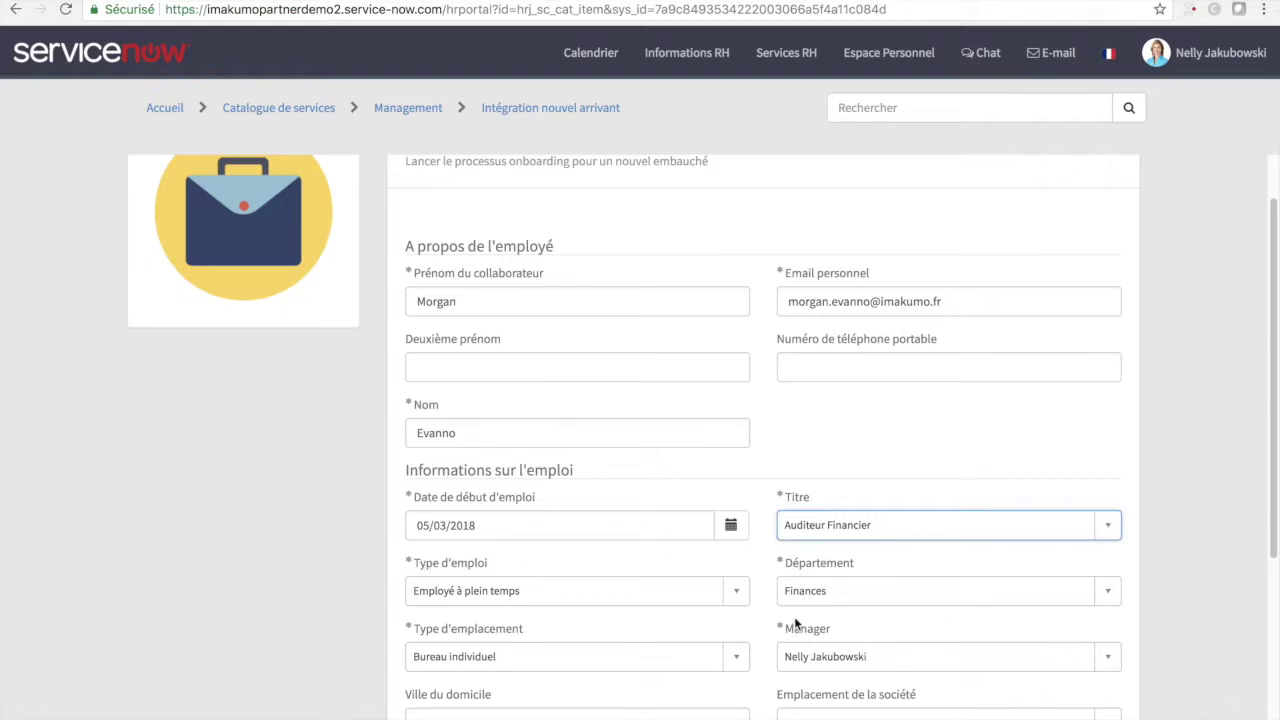
scroll(920, 595, down, 3)
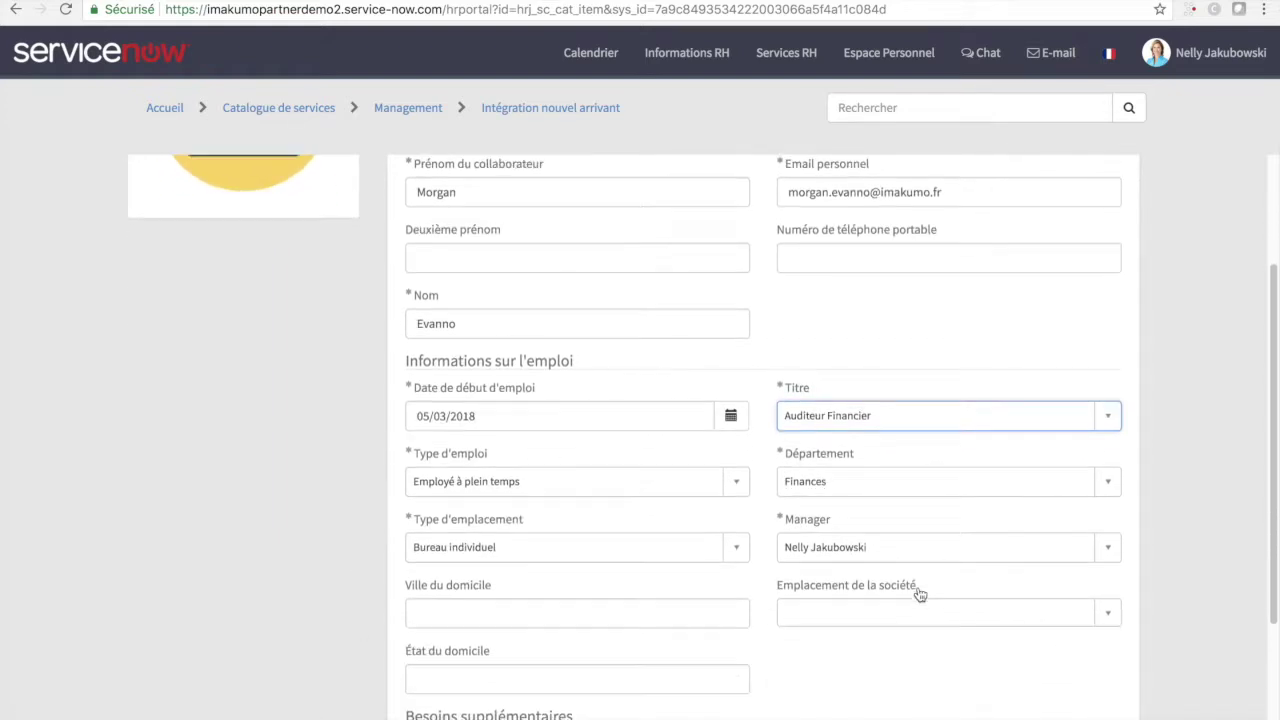
scroll(920, 595, down, 3)
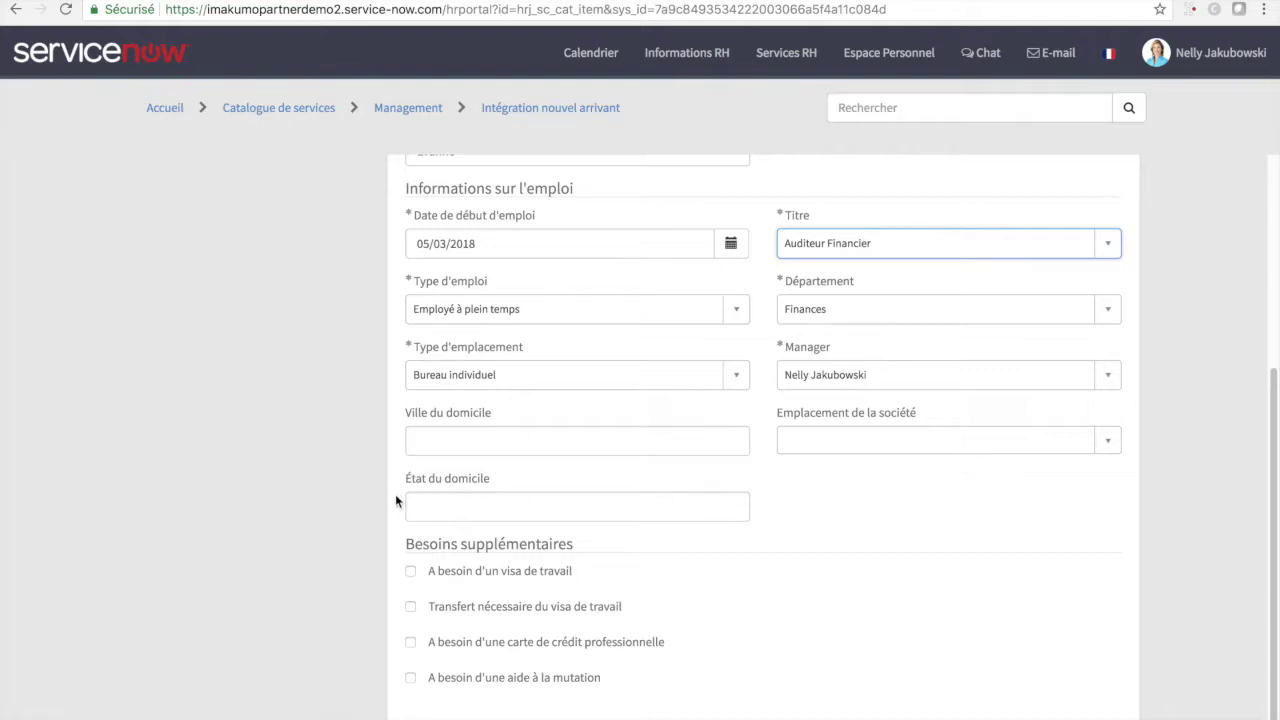
scroll(657, 688, down, 1)
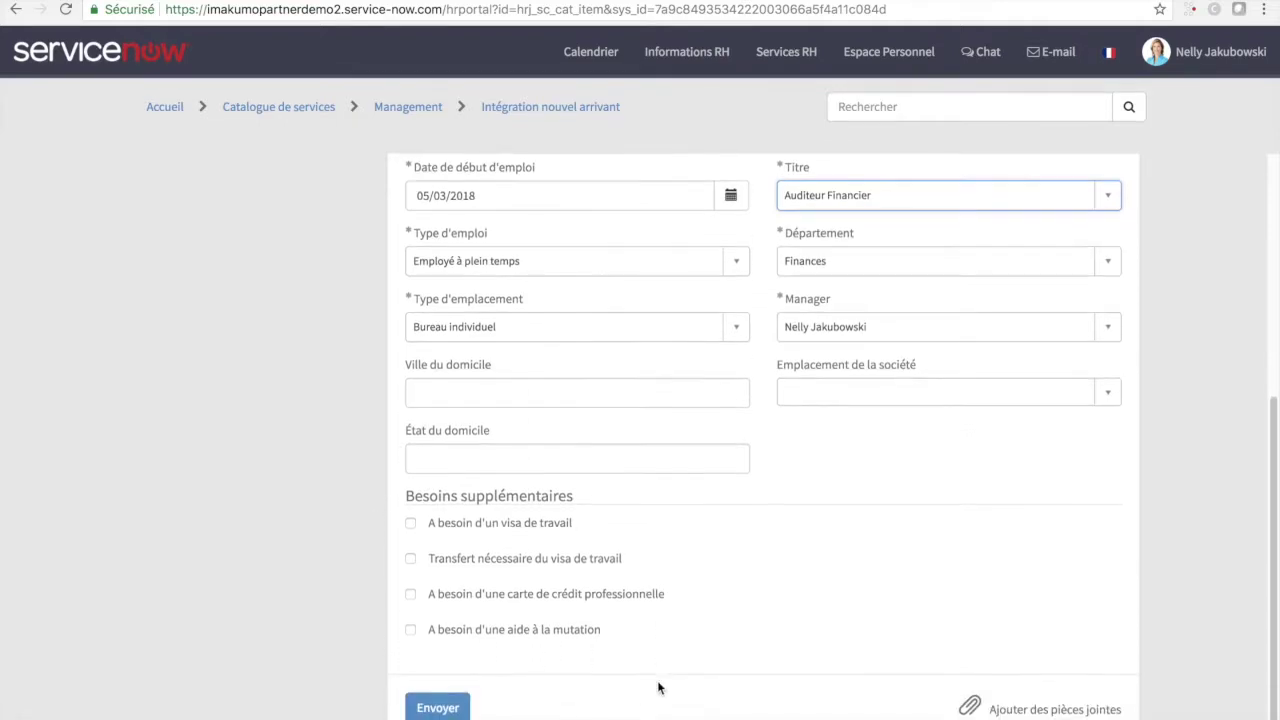
click(437, 710)
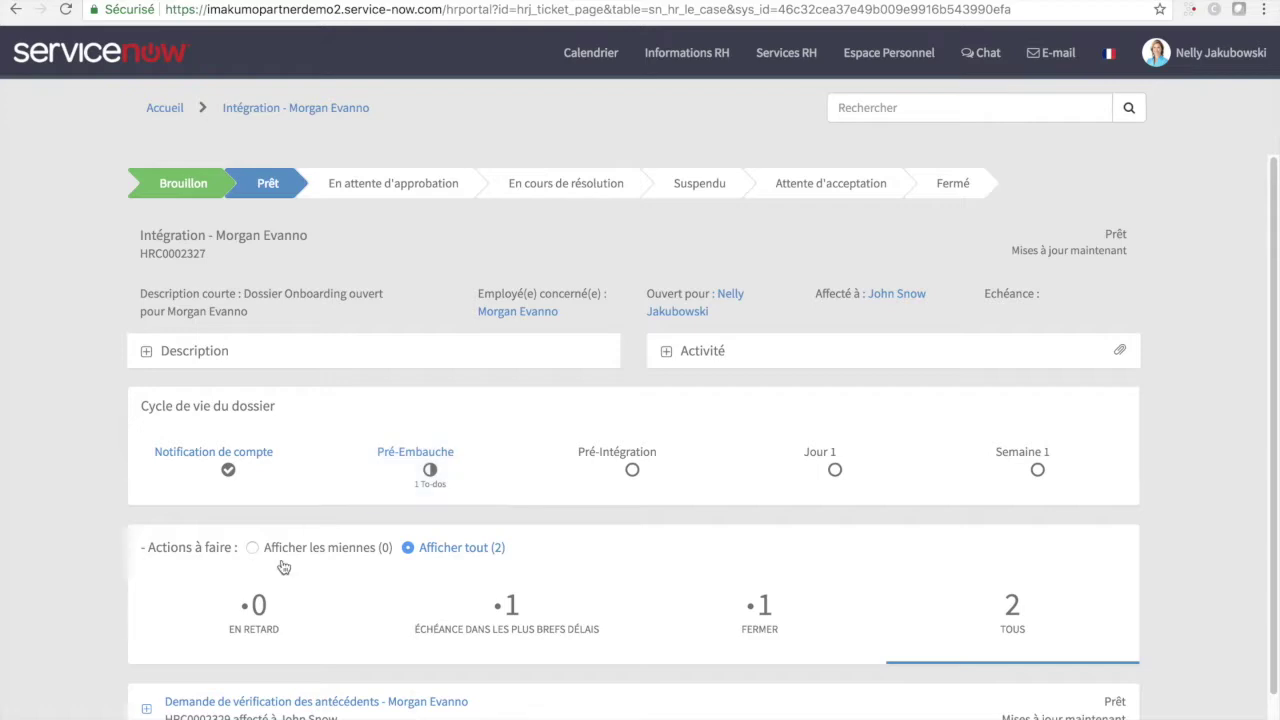
- Expand the 'Demande de vérification des antécédents' task on the new onboarding case
scroll(429, 585, down, 1)
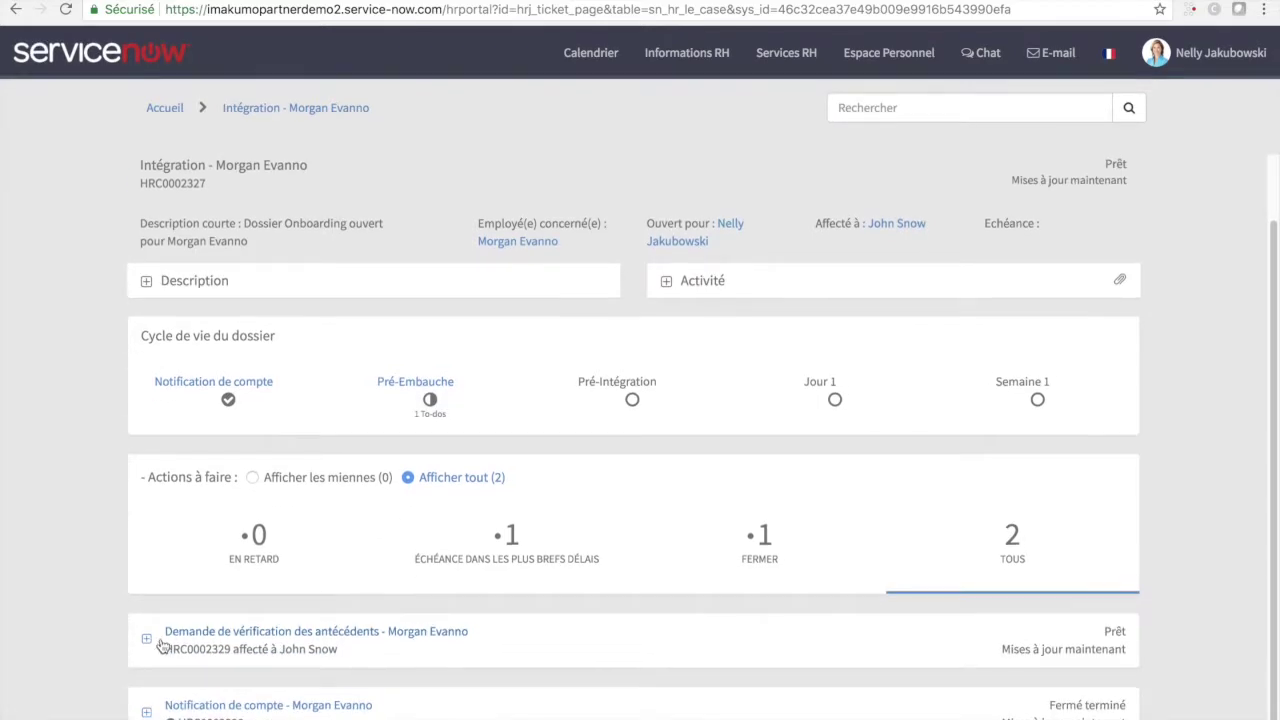
click(328, 650)
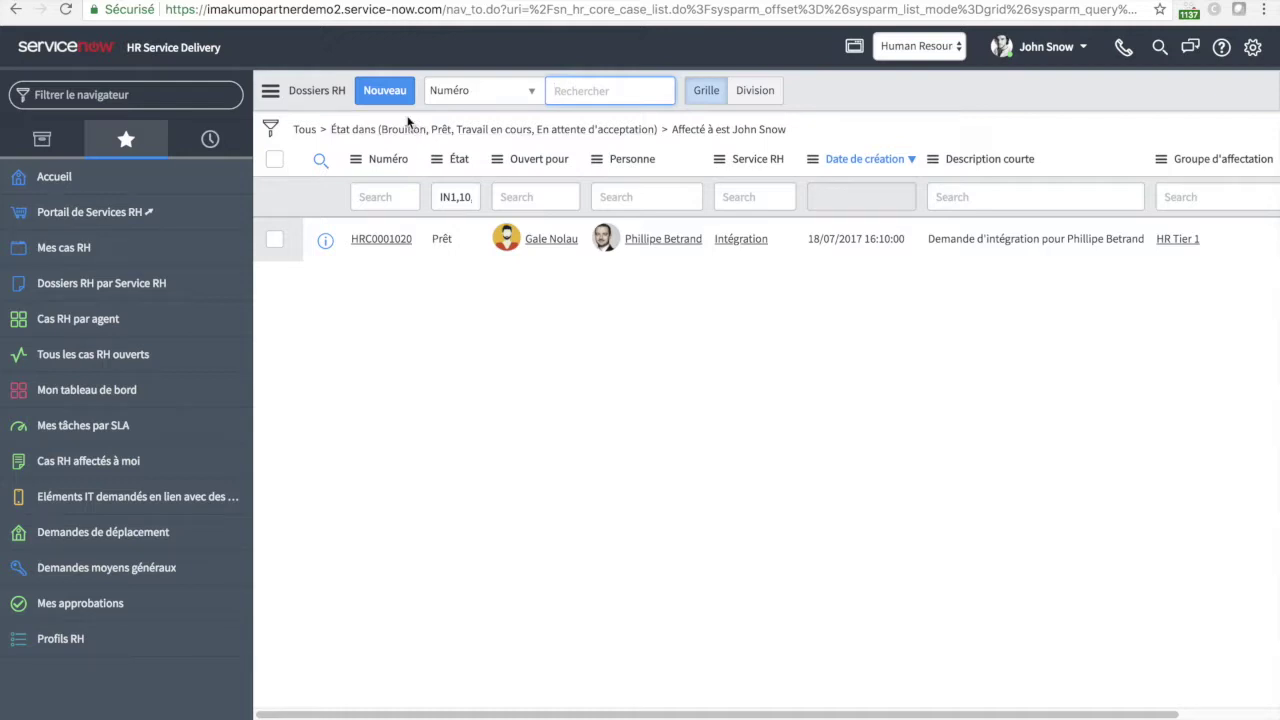
- In Mes cas RH, tick all three background-check checklist items and drag the card to Travail en cours
click(100, 249)
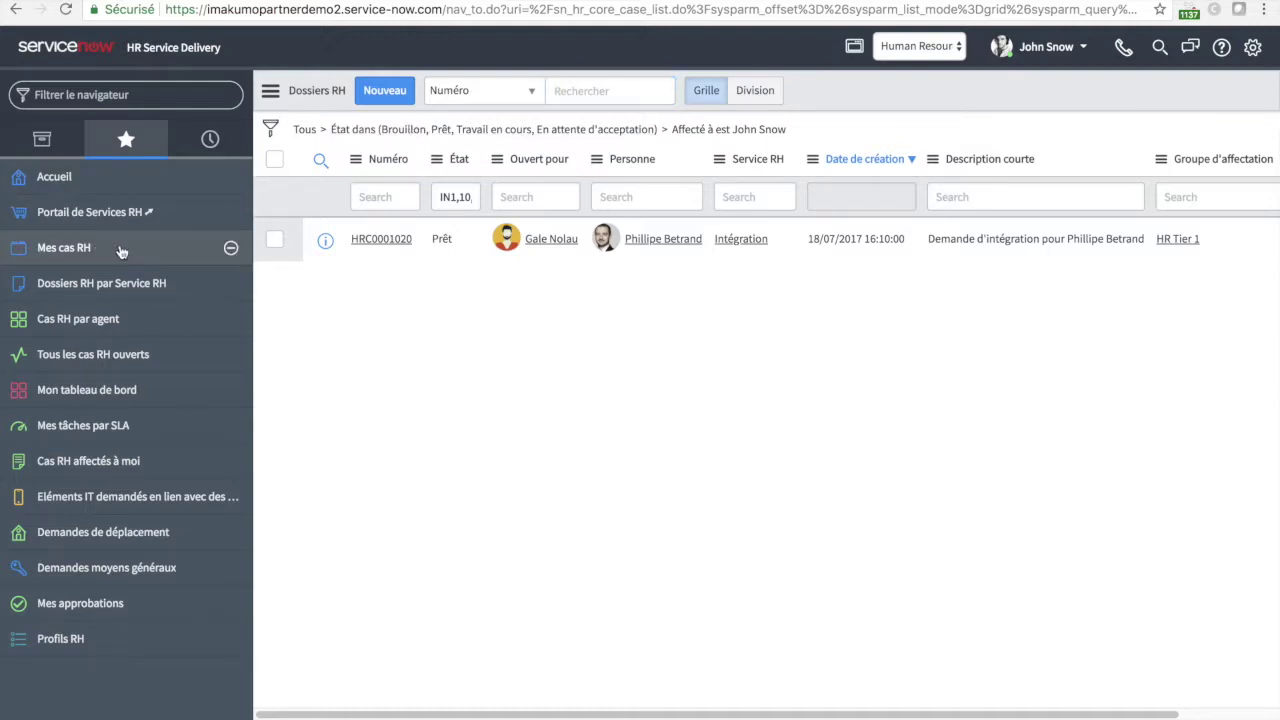
click(657, 594)
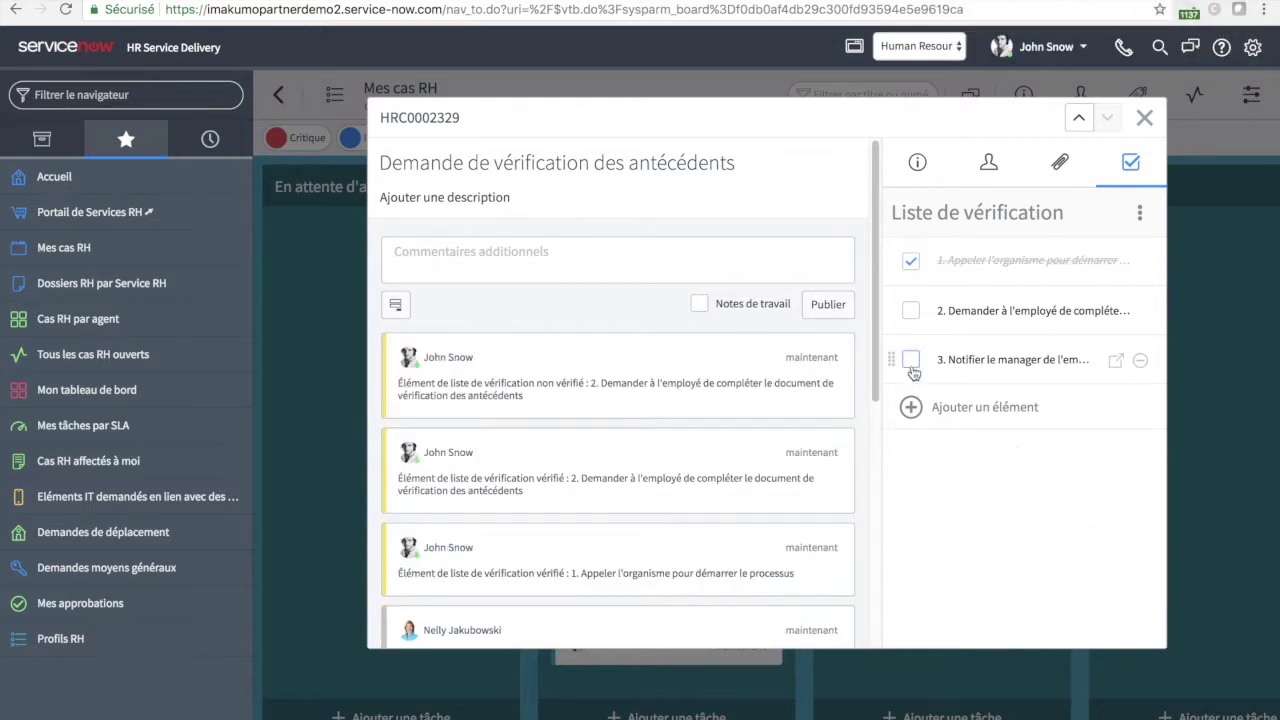
click(910, 358)
click(910, 310)
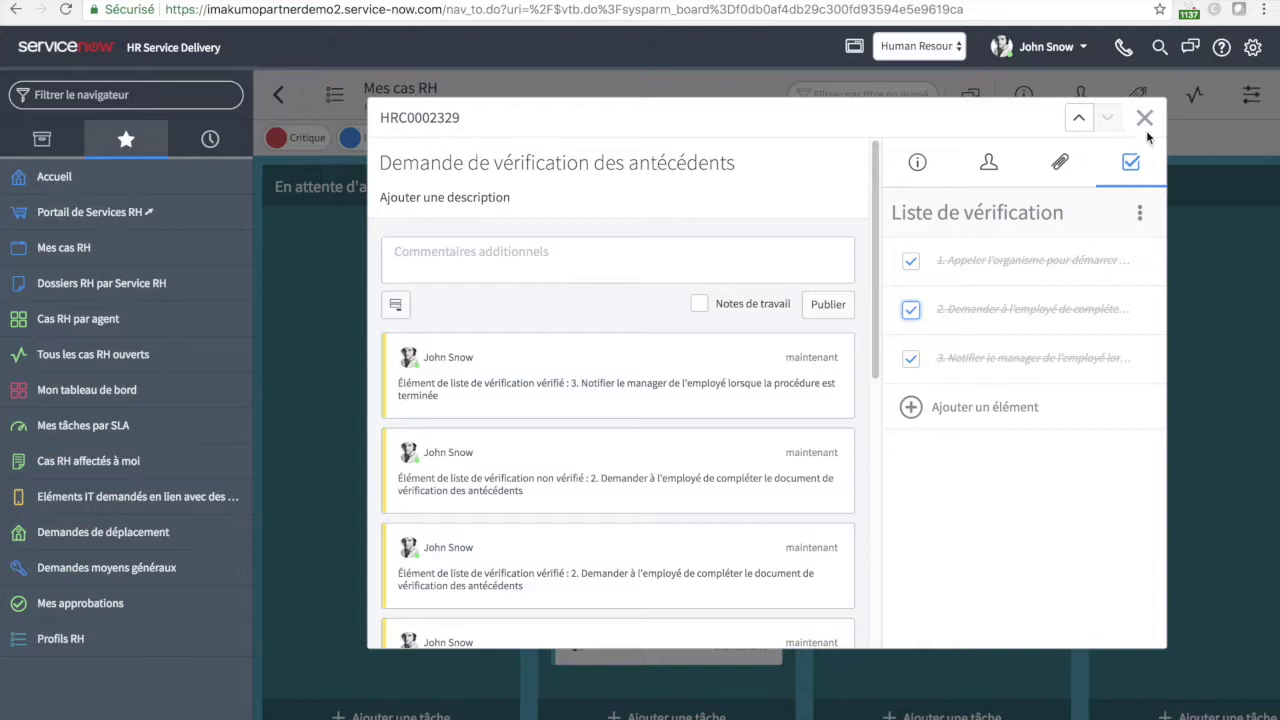
click(1145, 117)
drag(691, 569, 851, 582)
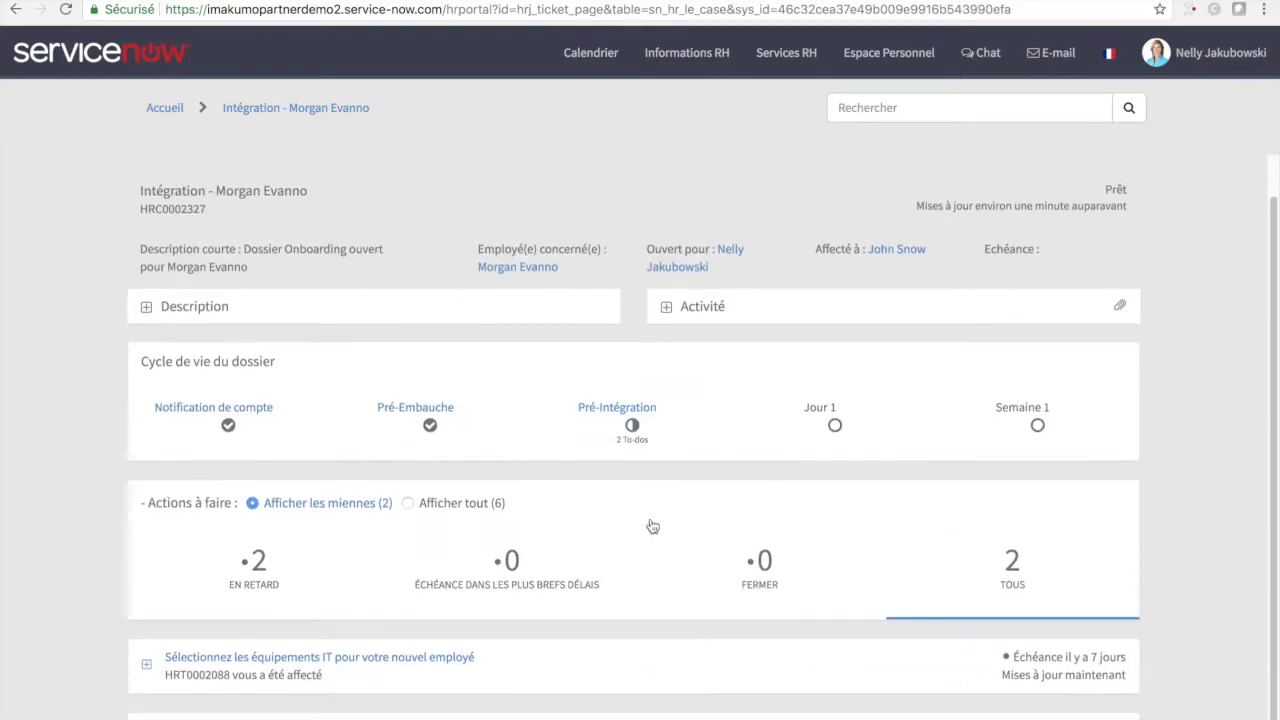
- Expand the IT equipment task and pick iPhone as the smartphone
scroll(651, 526, down, 1)
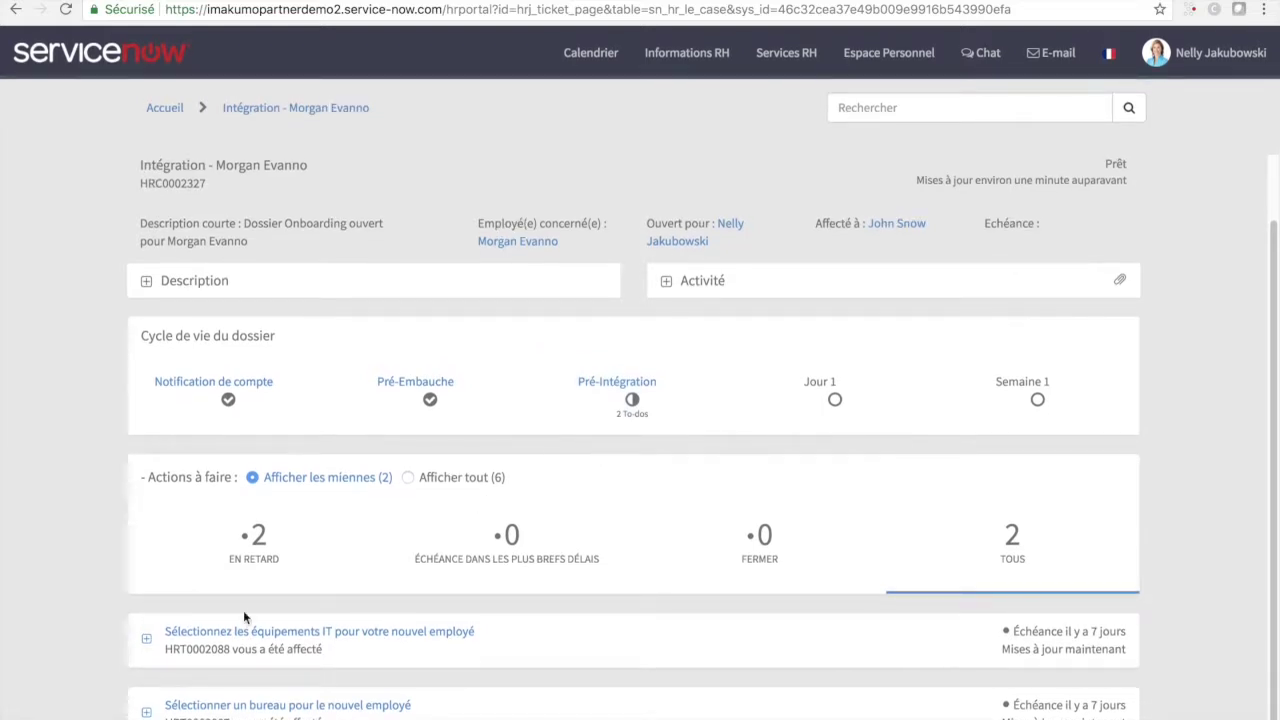
click(147, 641)
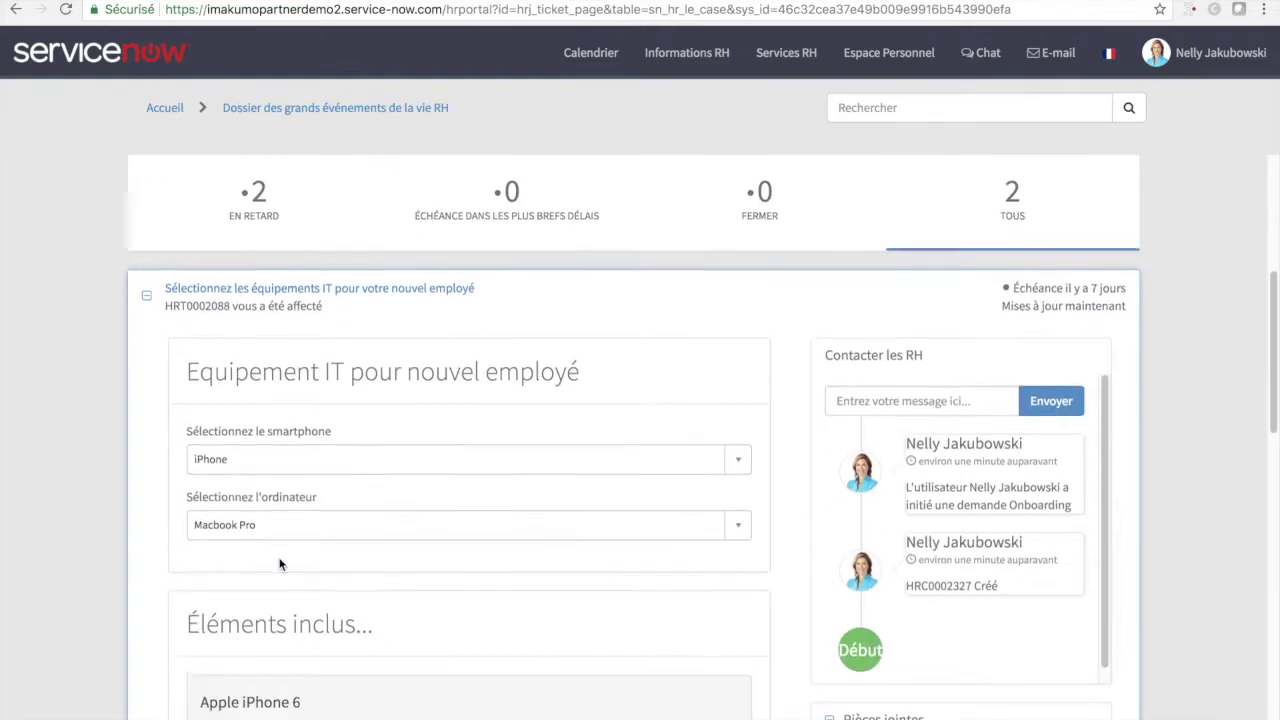
click(375, 376)
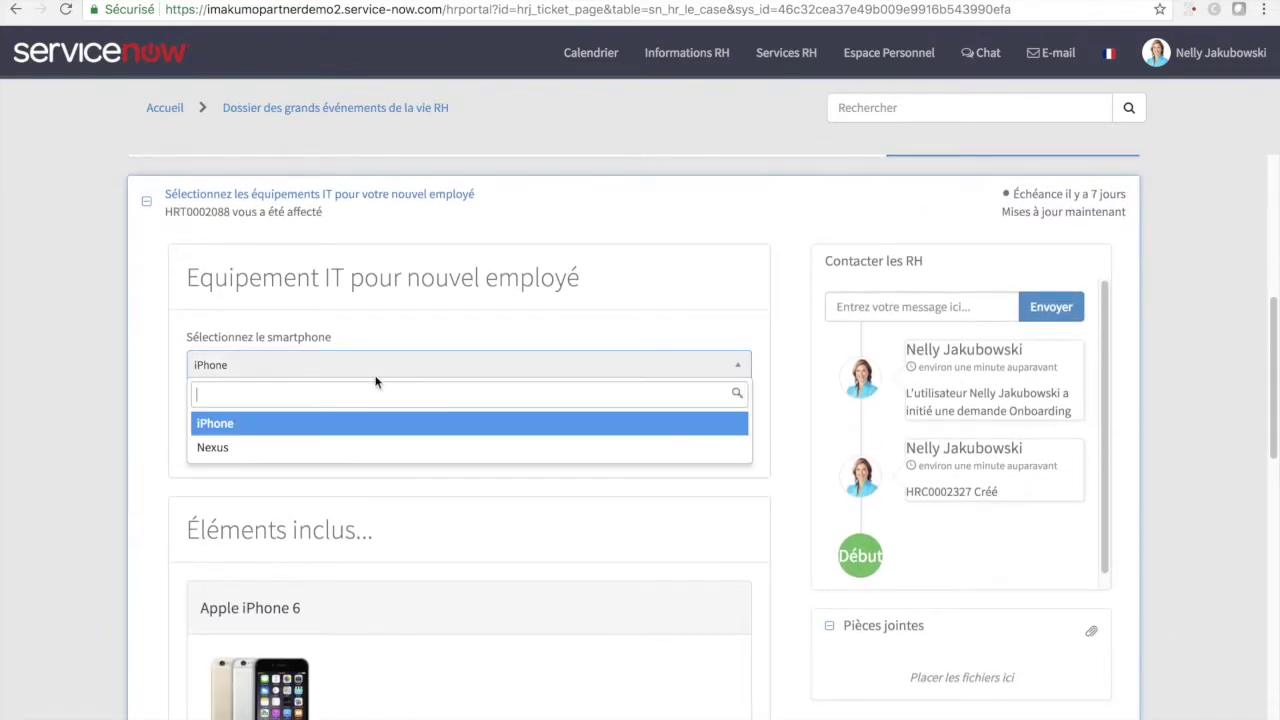
click(317, 425)
- Set iPhone storage to 128 Go and the data allowance to Illimité, then submit the order
scroll(309, 400, down, 5)
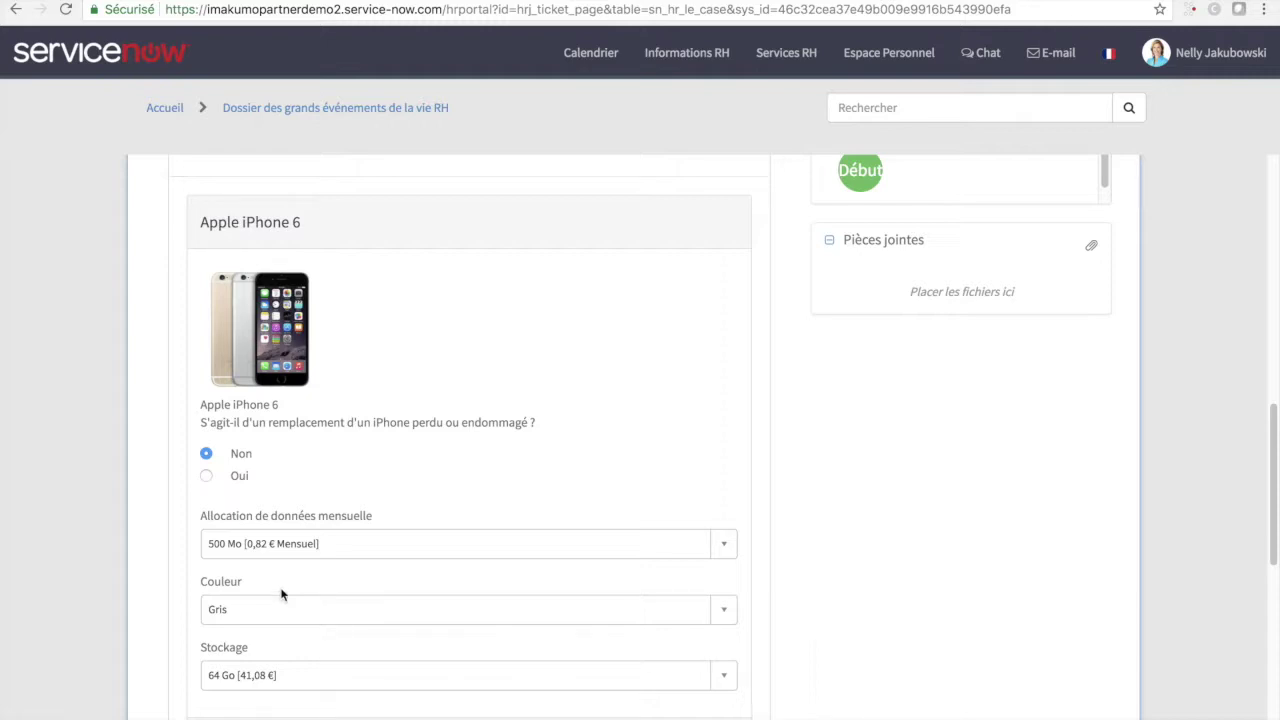
click(244, 678)
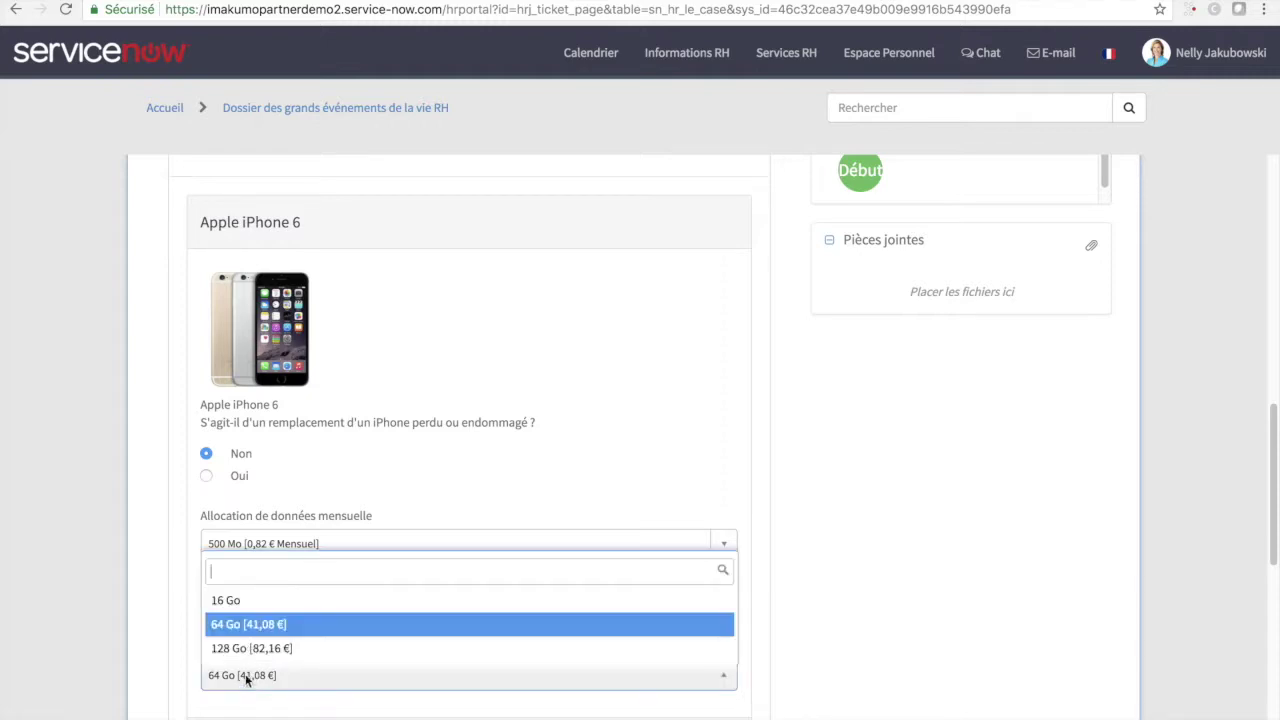
click(278, 647)
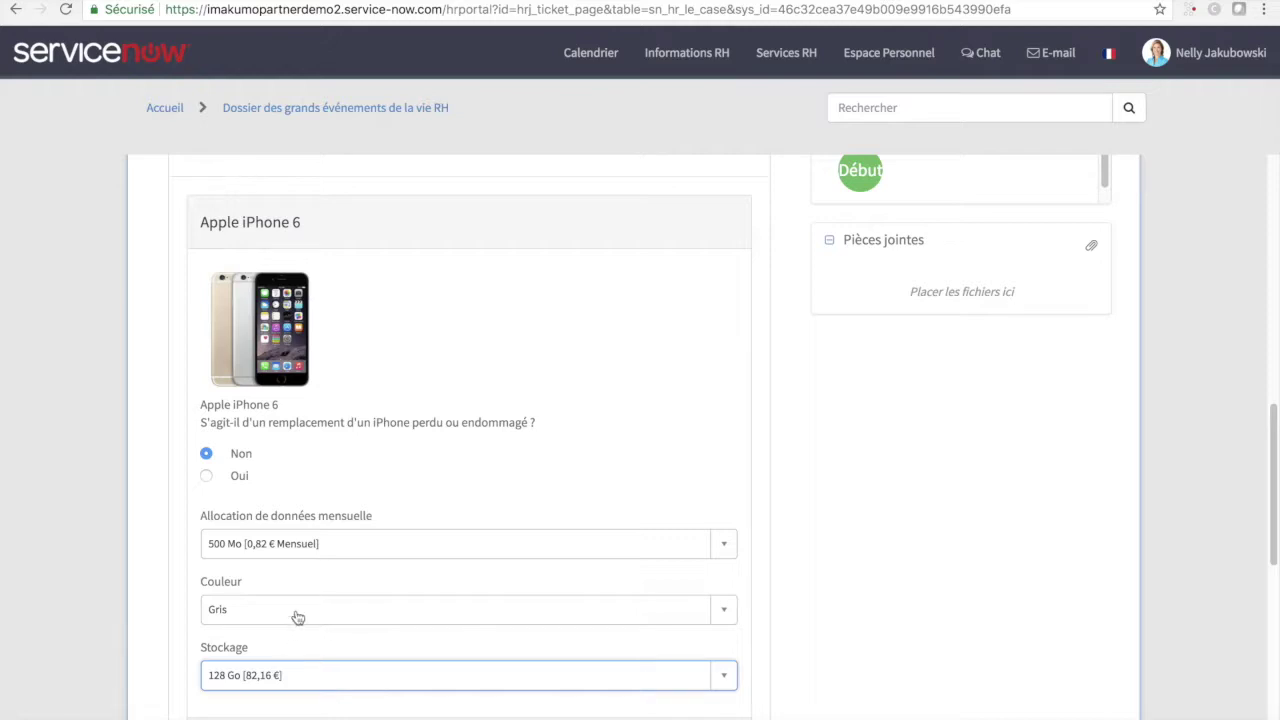
click(346, 545)
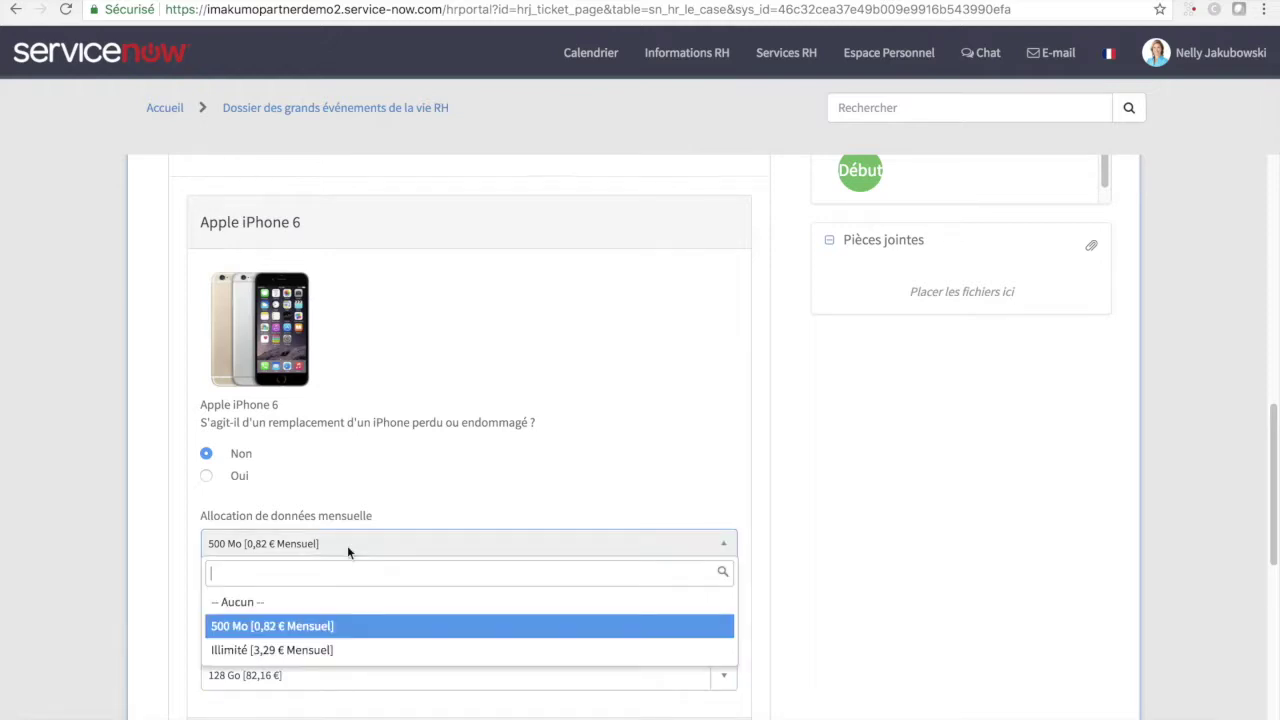
click(280, 657)
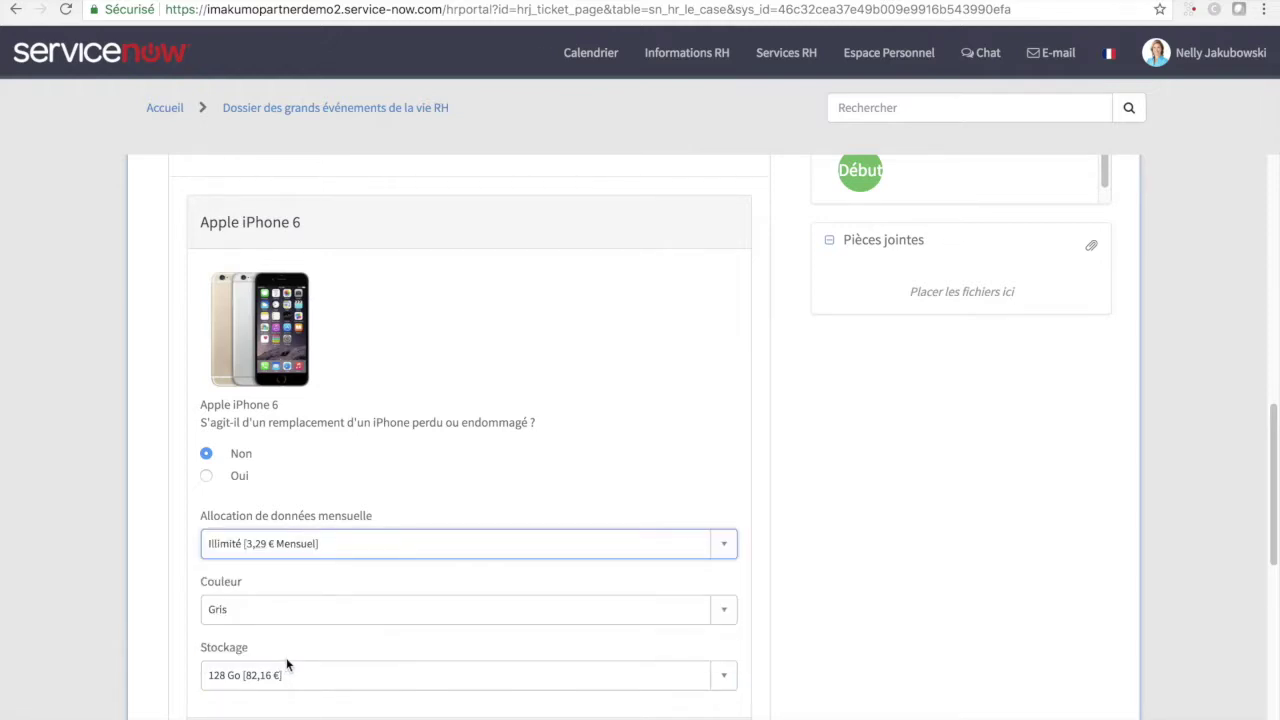
scroll(286, 663, down, 6)
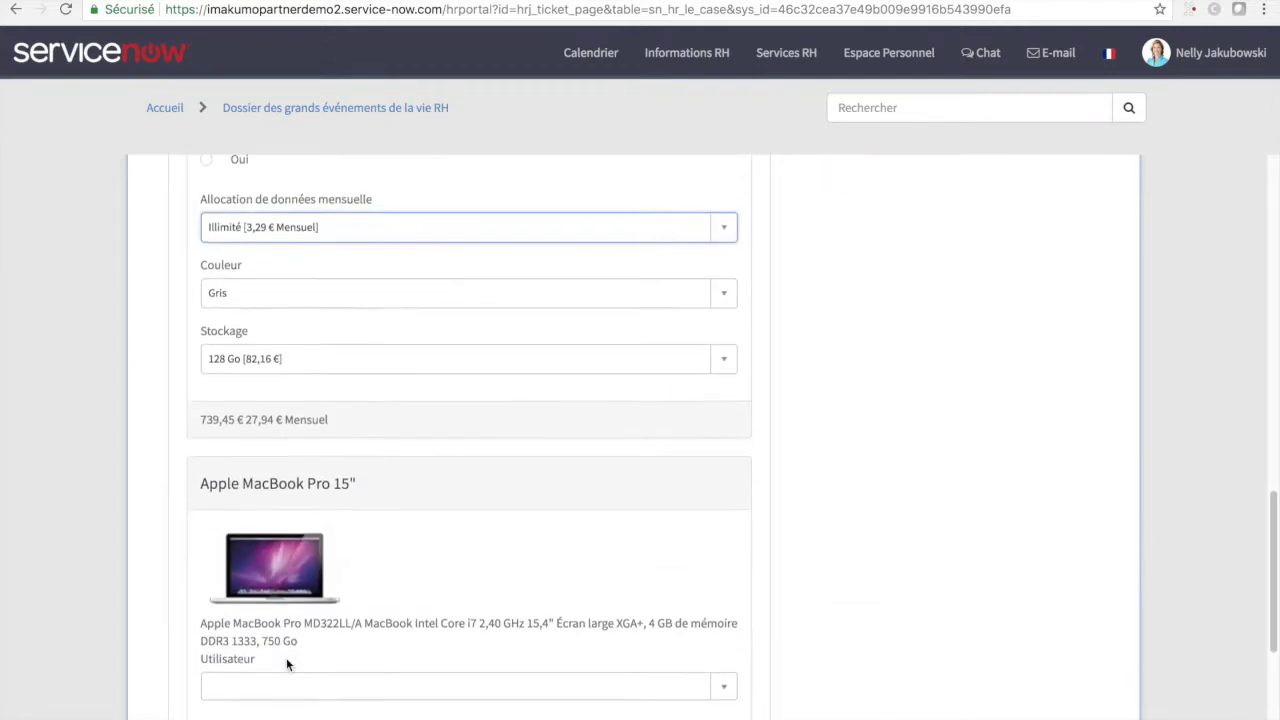
scroll(286, 663, down, 1)
click(224, 631)
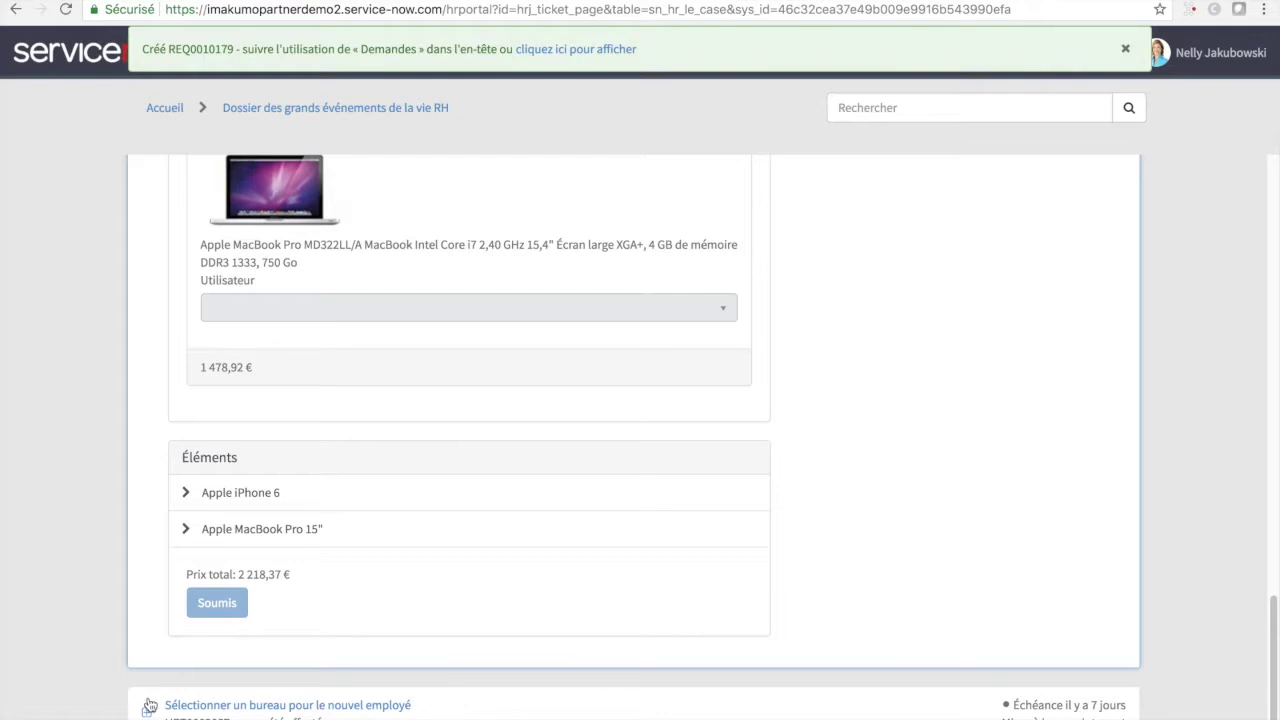
- Pick a desk on the Campus Bâtiment 1 floor plan and submit the office request
click(147, 712)
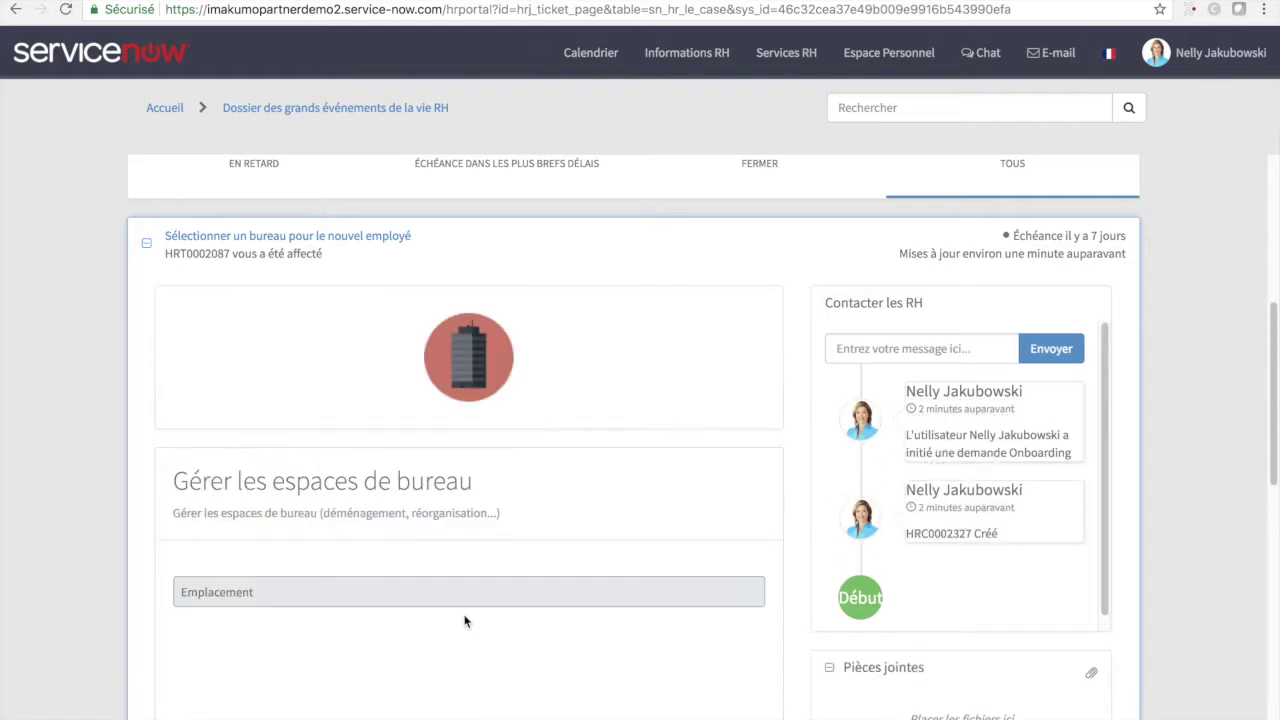
scroll(440, 585, down, 3)
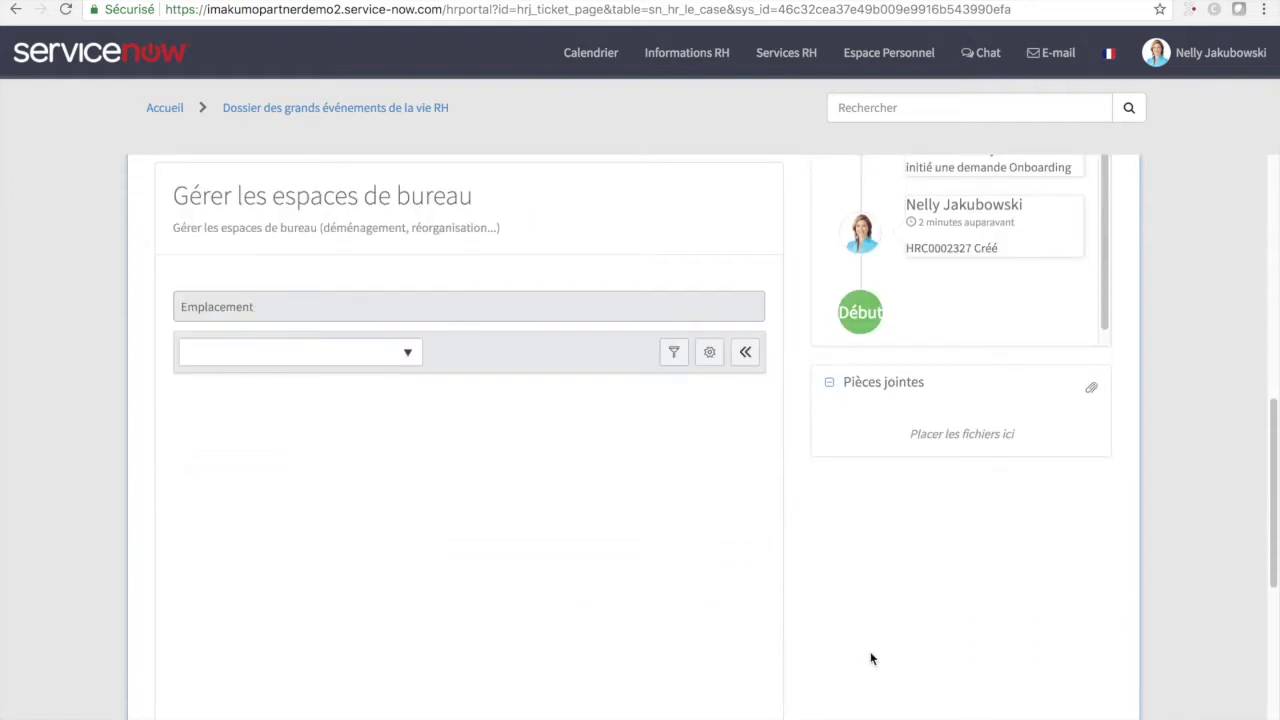
scroll(870, 658, down, 1)
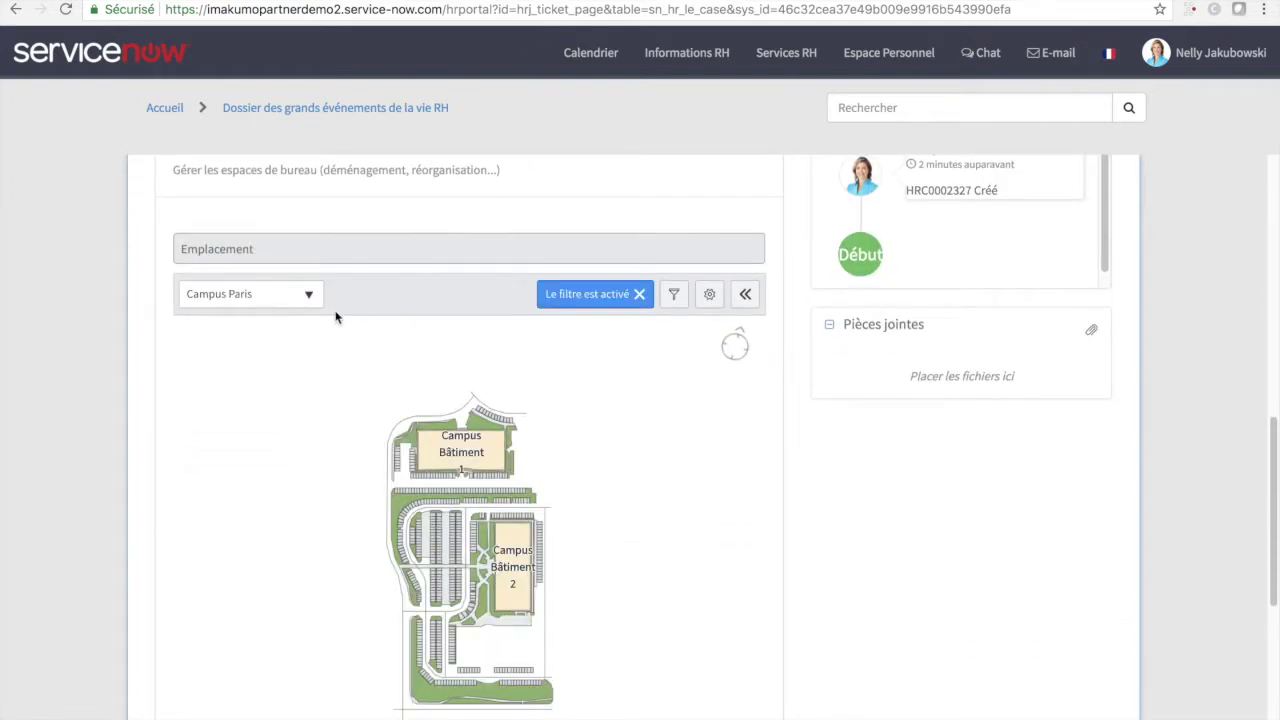
click(306, 295)
click(257, 402)
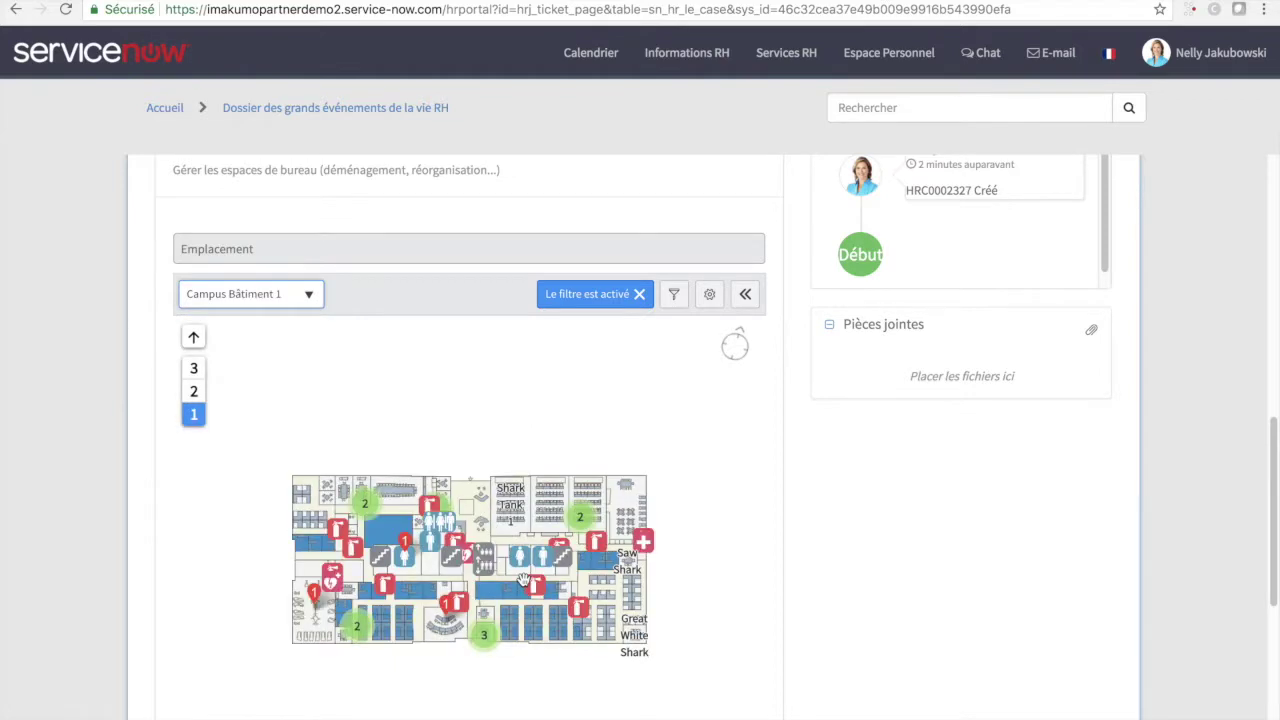
scroll(568, 595, down, 1)
click(566, 547)
scroll(936, 632, down, 5)
scroll(936, 636, down, 2)
click(230, 690)
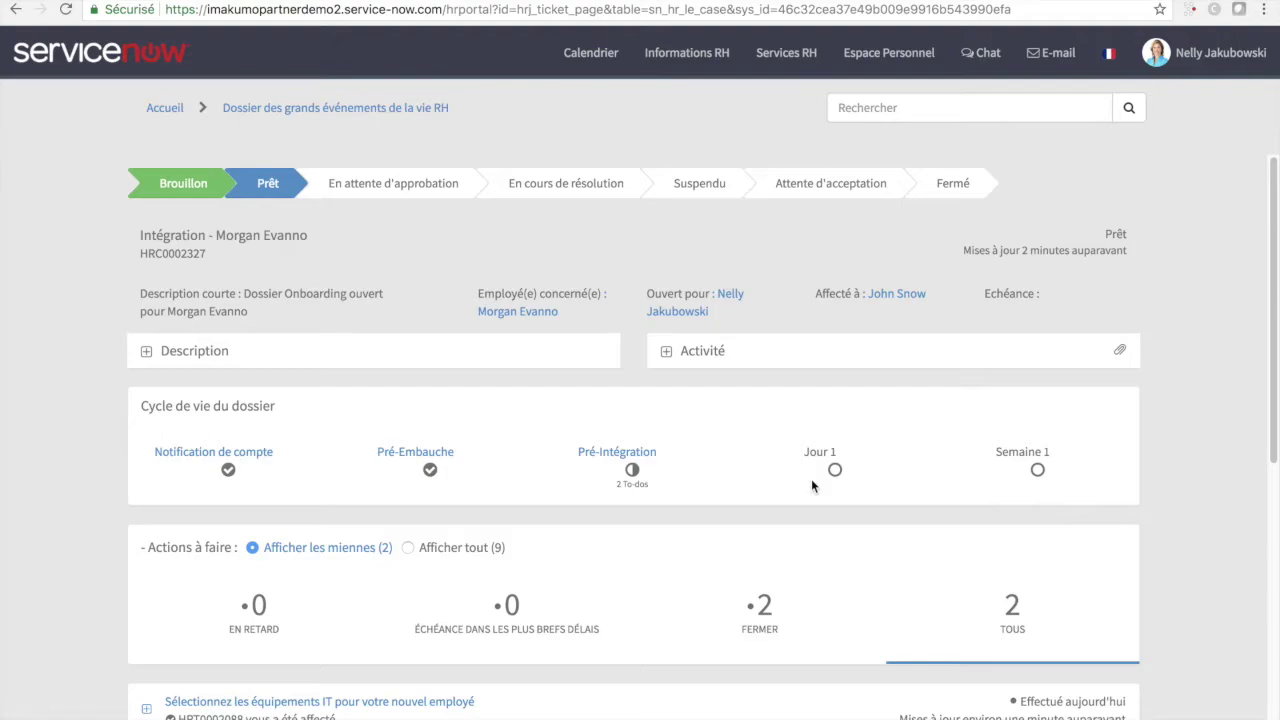
scroll(811, 479, down, 2)
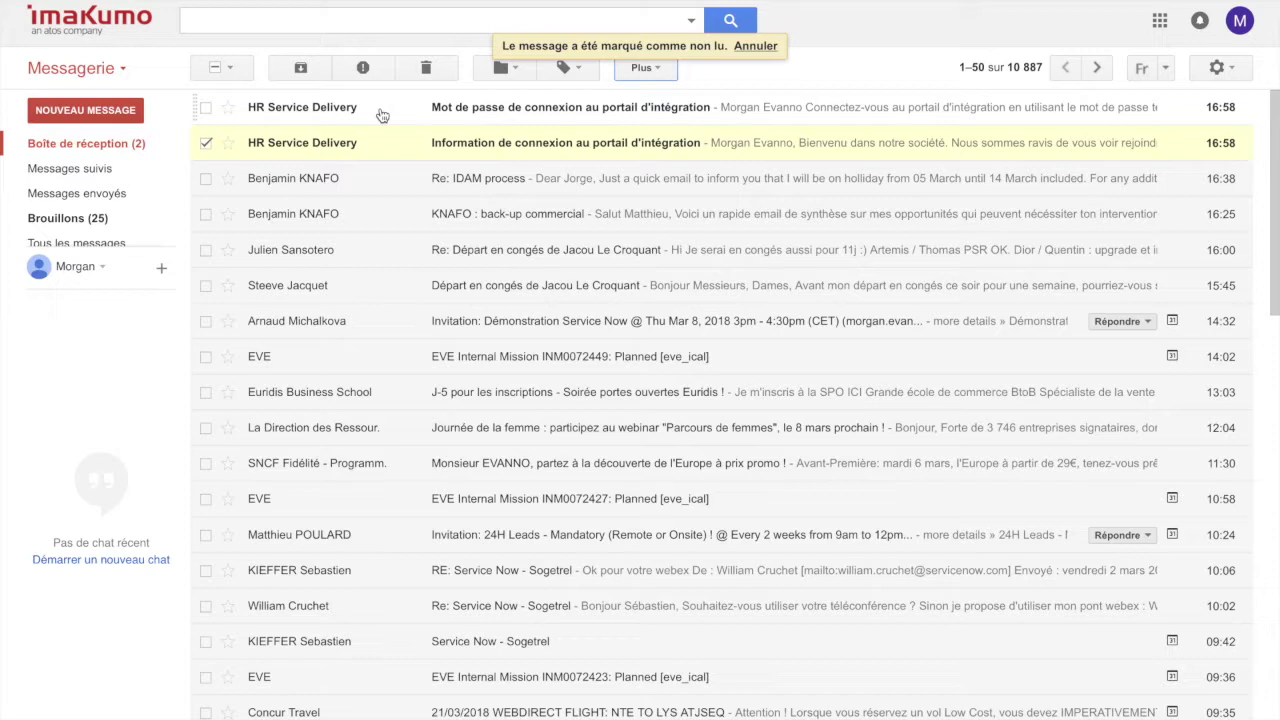
- Open the 'Mot de passe de connexion' email, select the temporary password, and follow the portal link
click(381, 110)
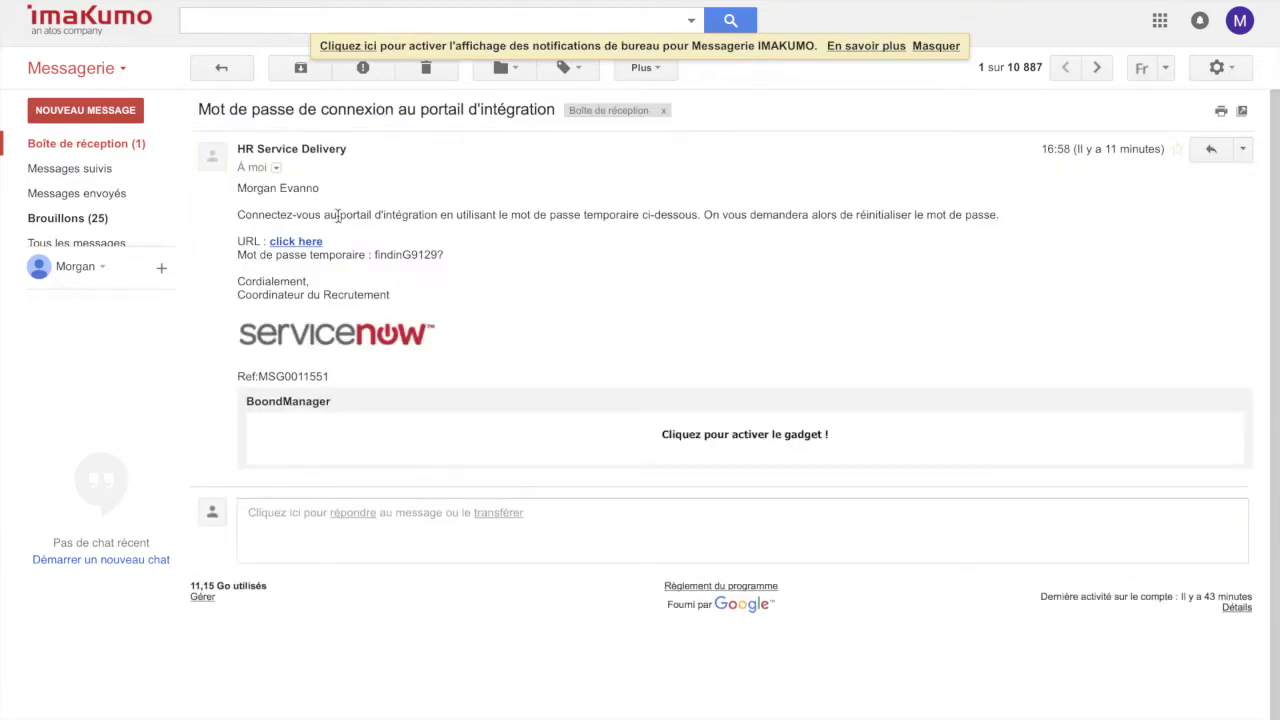
double_click(402, 254)
drag(446, 258, 374, 254)
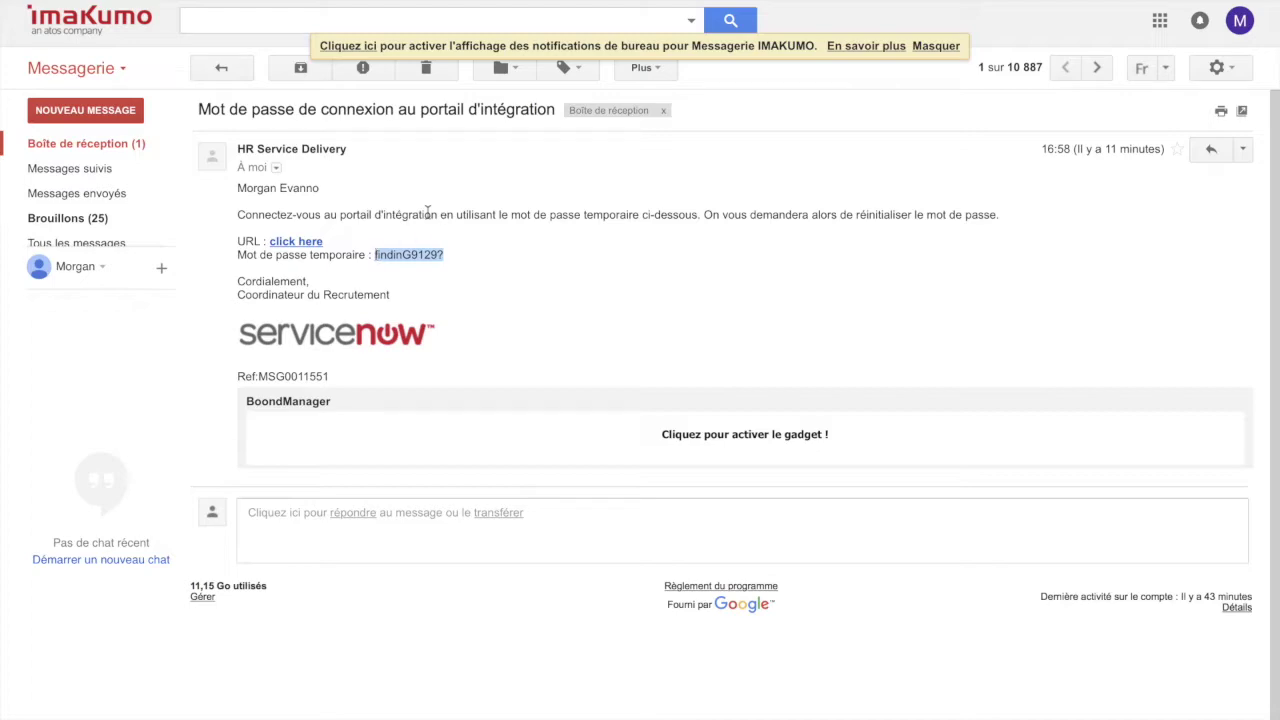
click(297, 244)
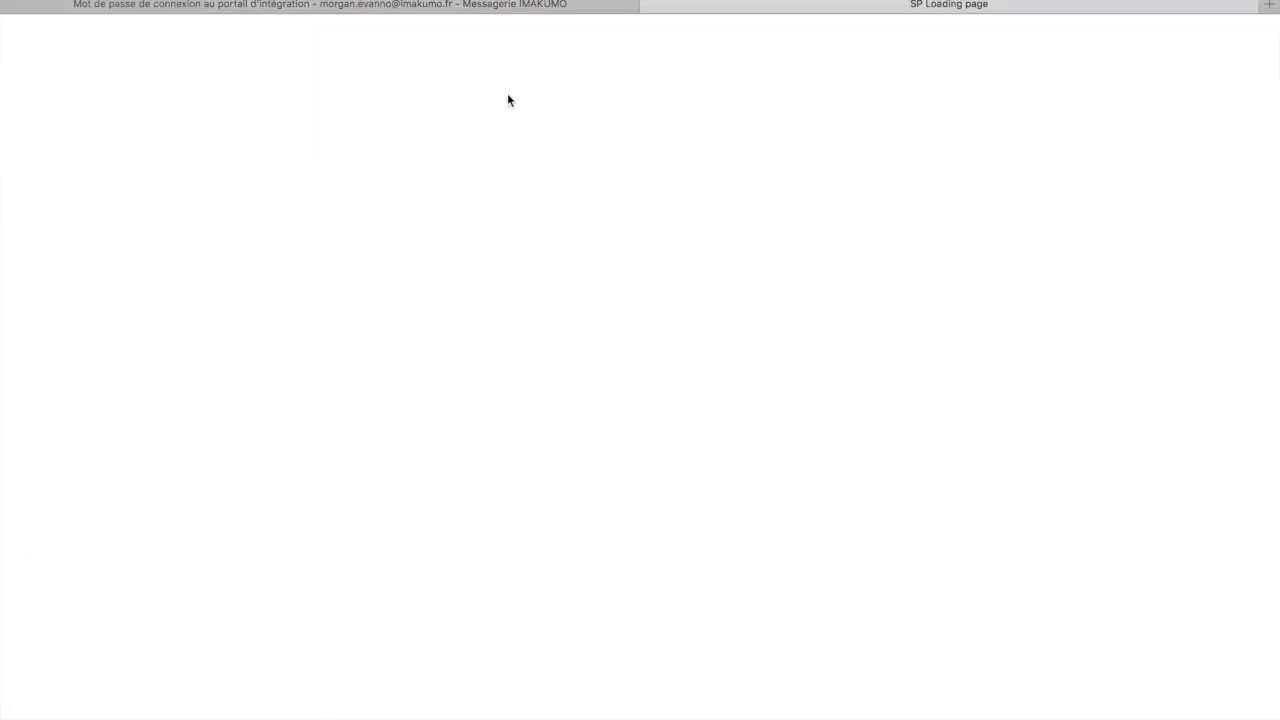
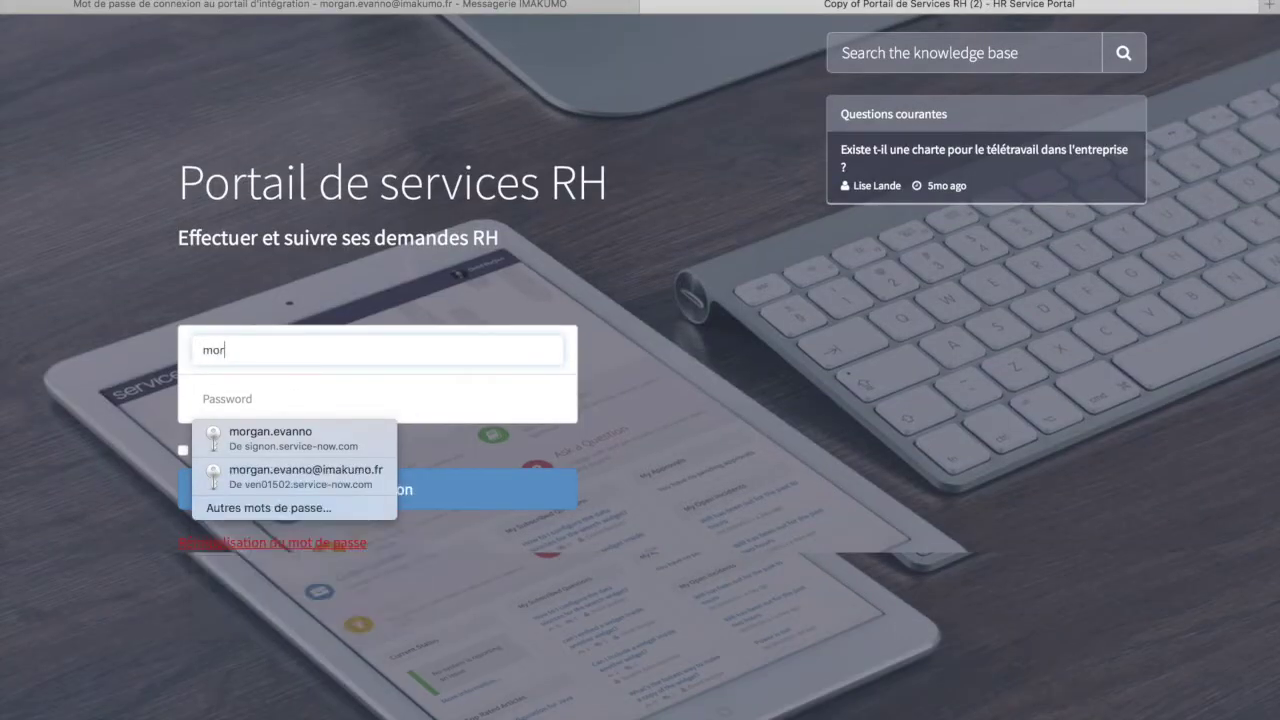
- Log in to the HR portal with the new hire's username and the pasted temporary password
key(Tab)
key(super+v)
key(Return)
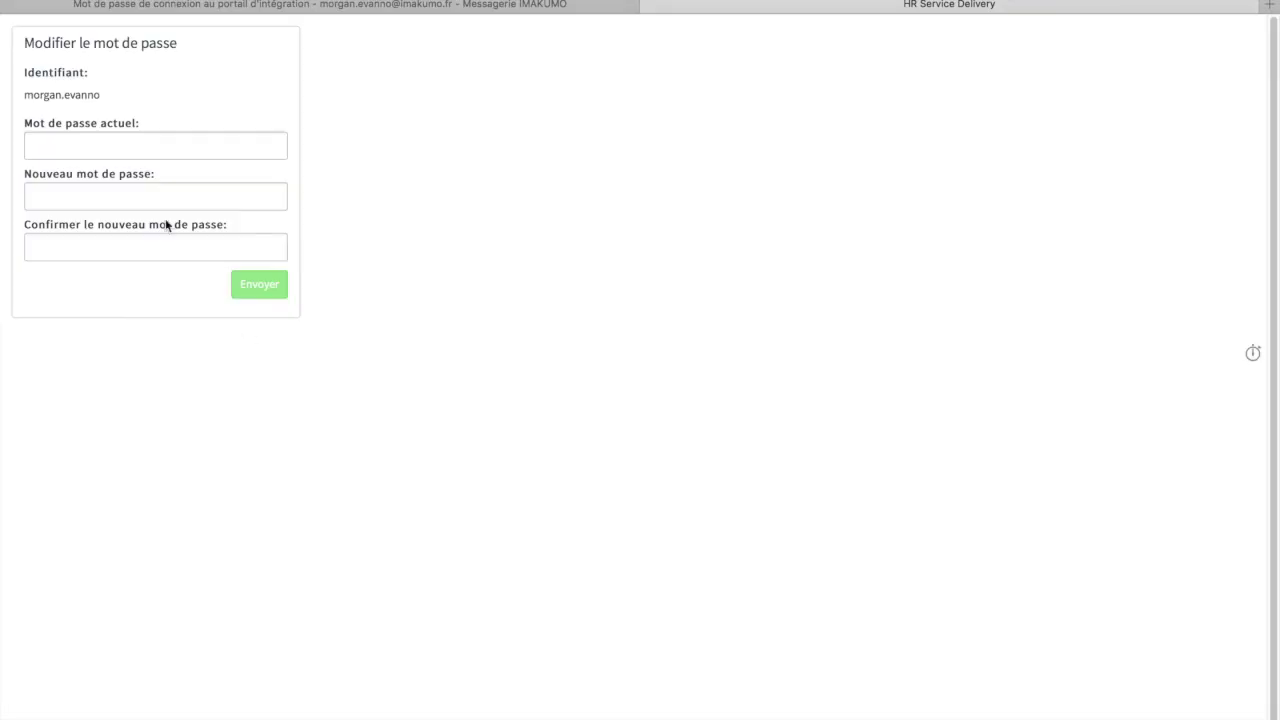
- Replace the temporary password with a new one in Modifier le mot de passe
click(125, 152)
key(Tab)
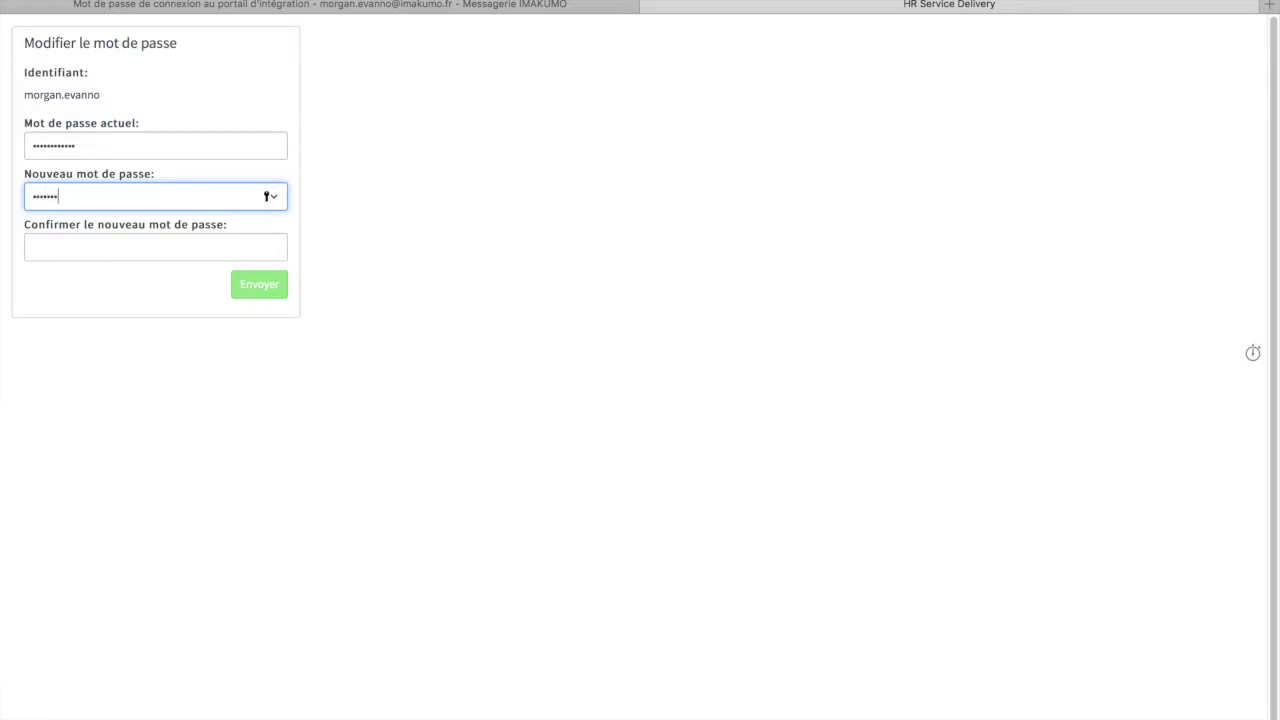
key(Tab)
text(***)
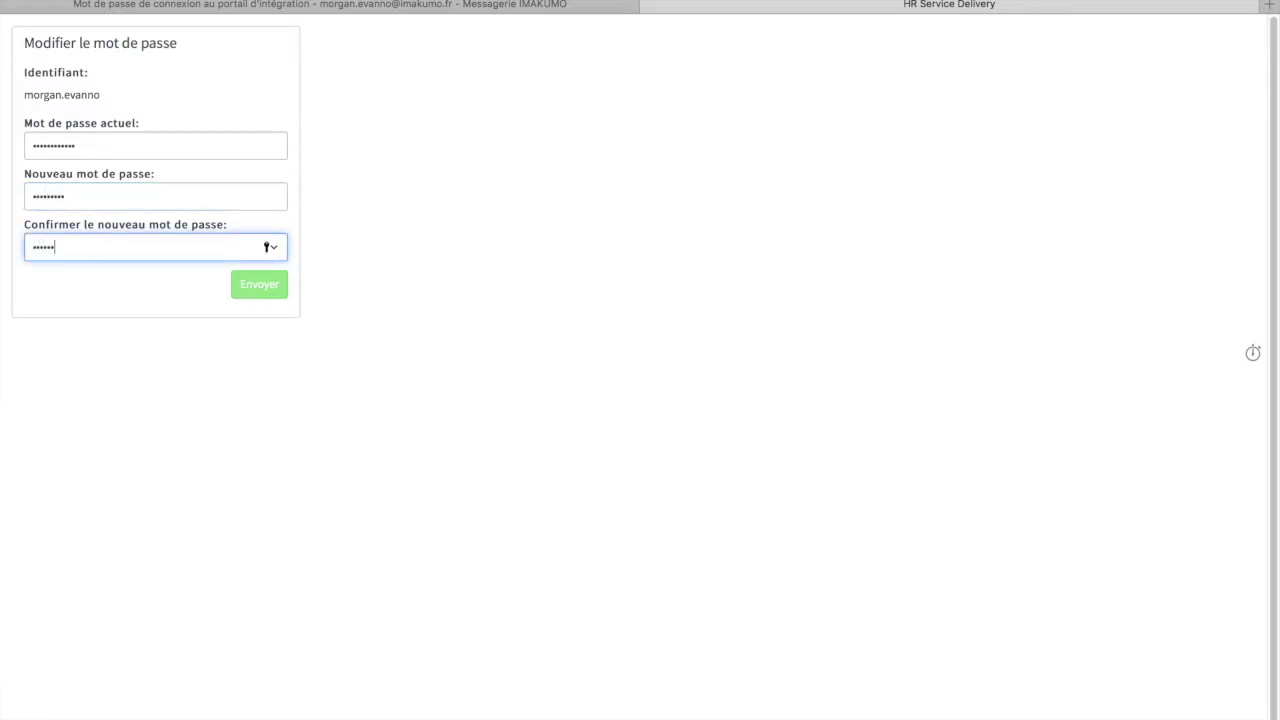
key(Return)
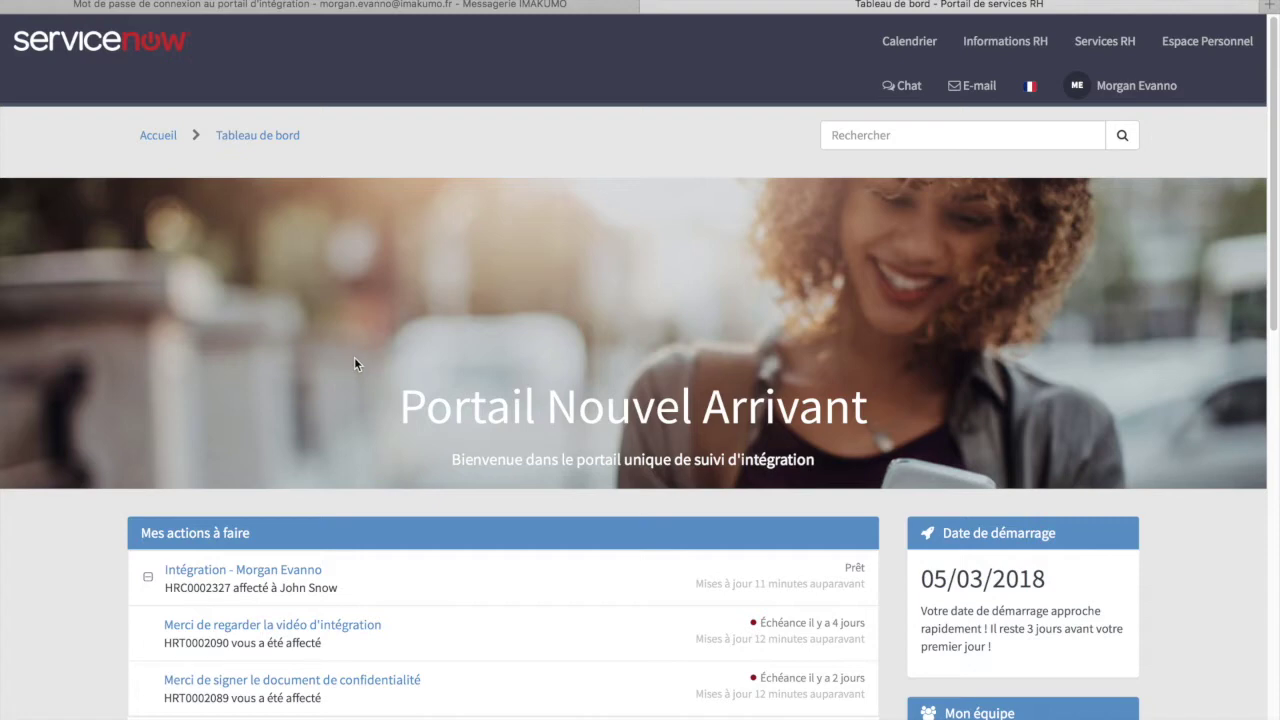
scroll(958, 570, down, 1)
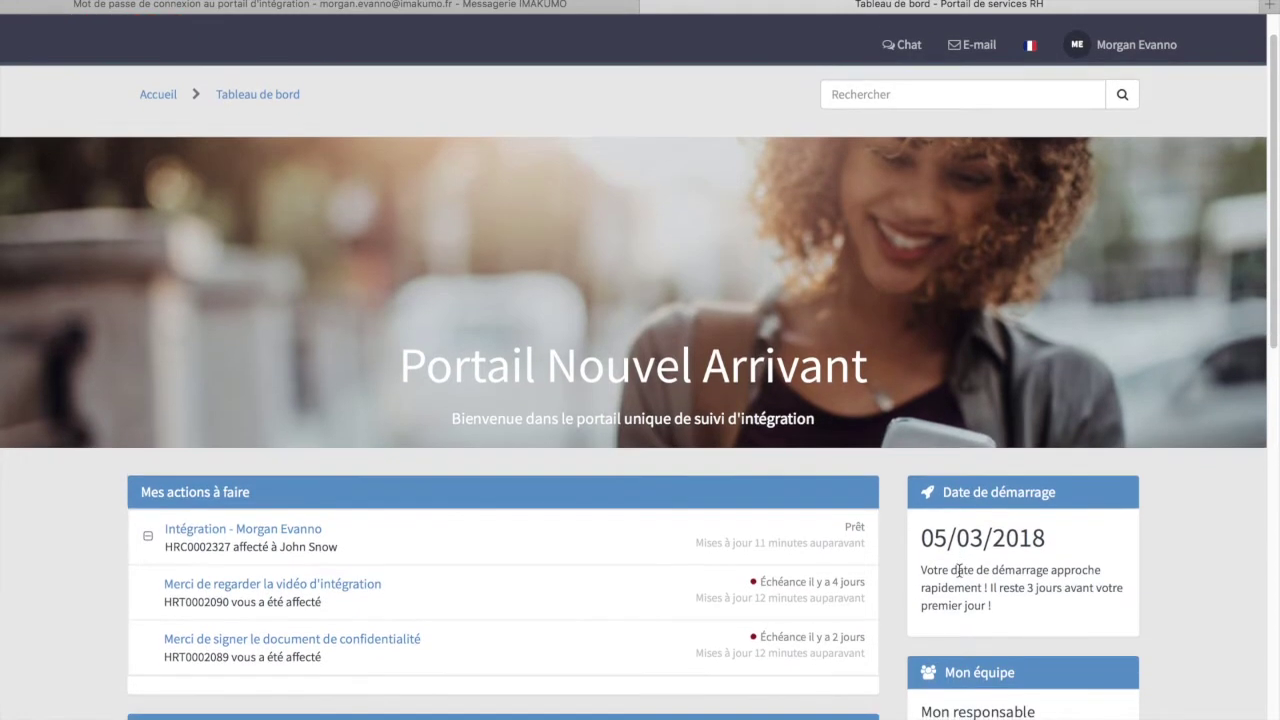
drag(920, 528, 1050, 528)
scroll(1053, 530, down, 1)
scroll(1053, 530, down, 14)
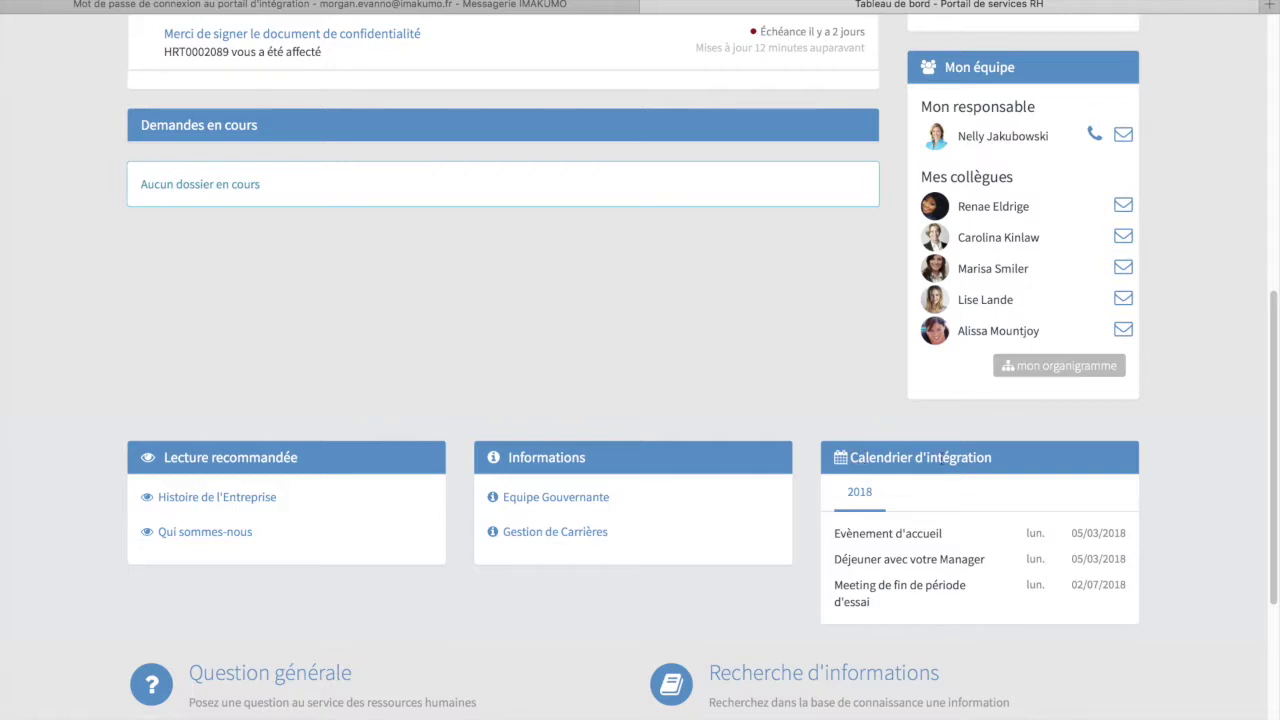
drag(836, 555, 986, 558)
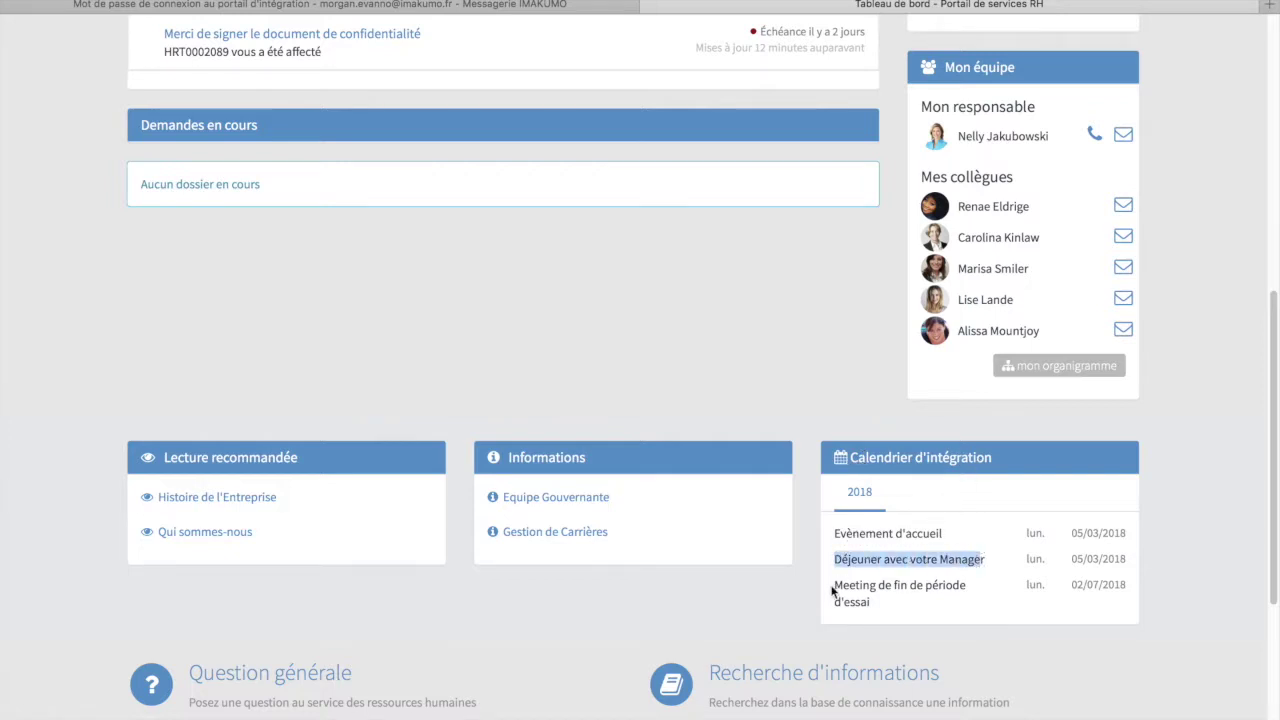
drag(832, 592, 920, 595)
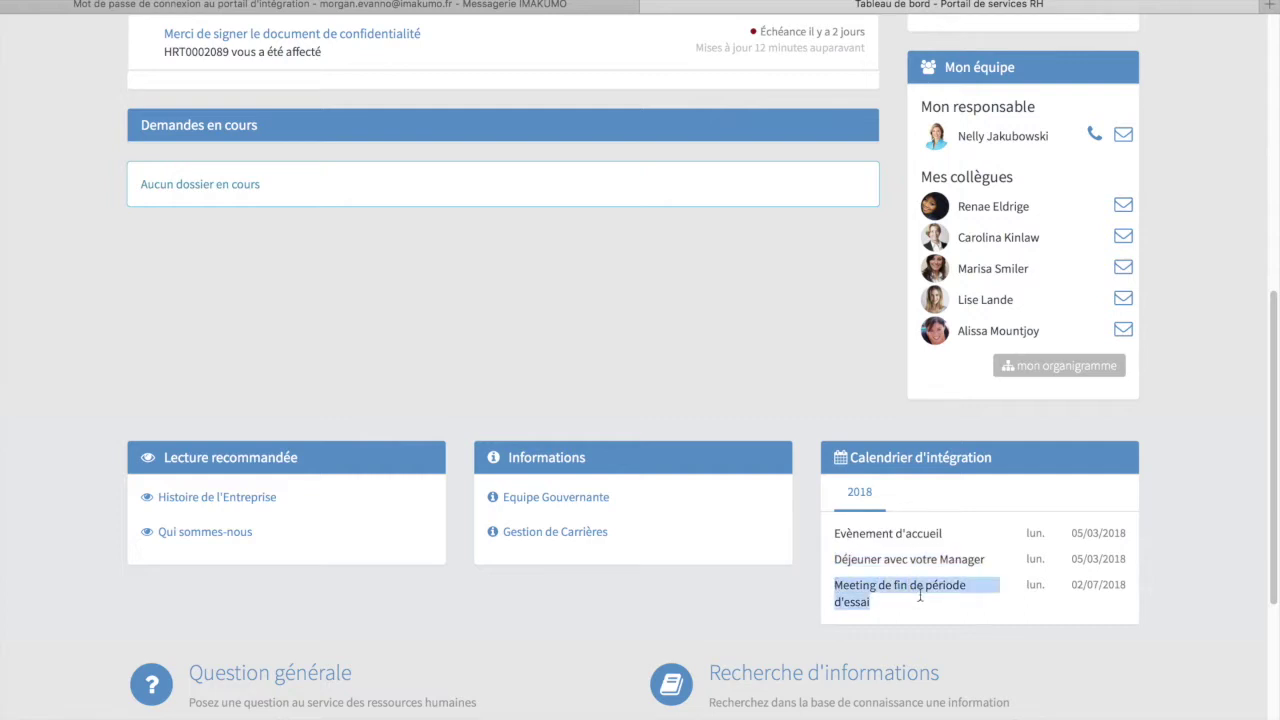
click(920, 595)
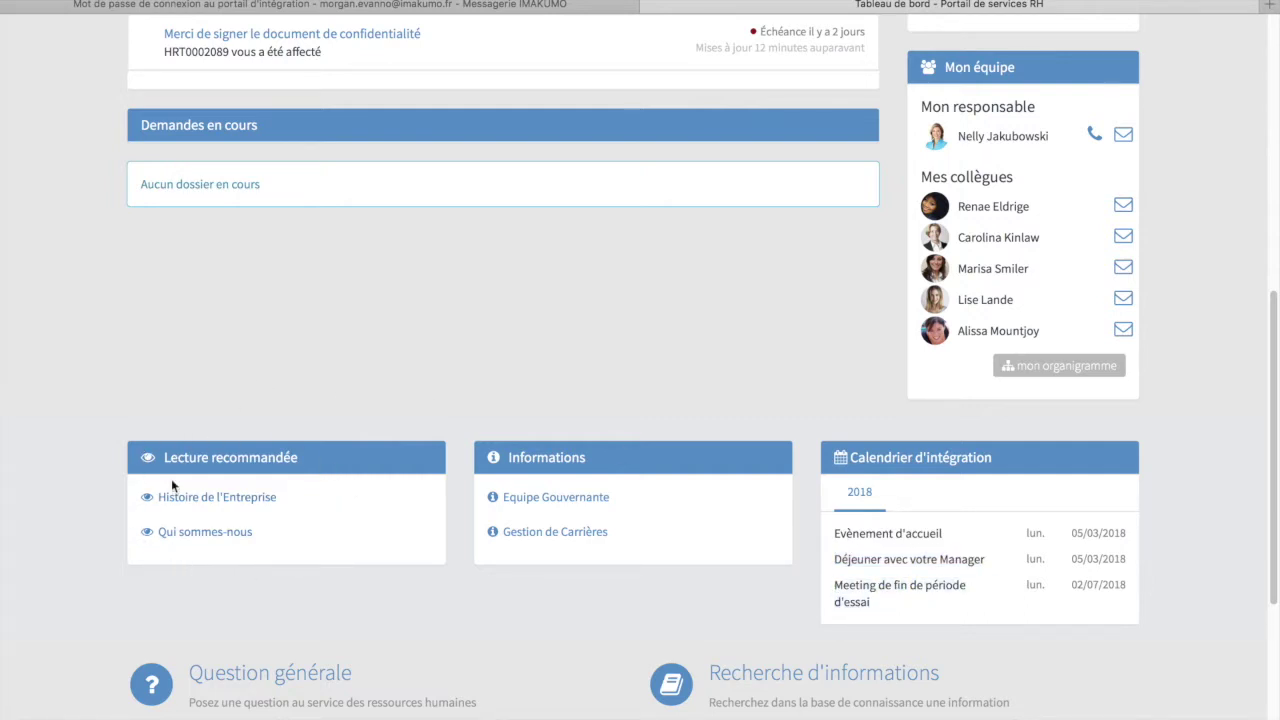
scroll(418, 332, up, 6)
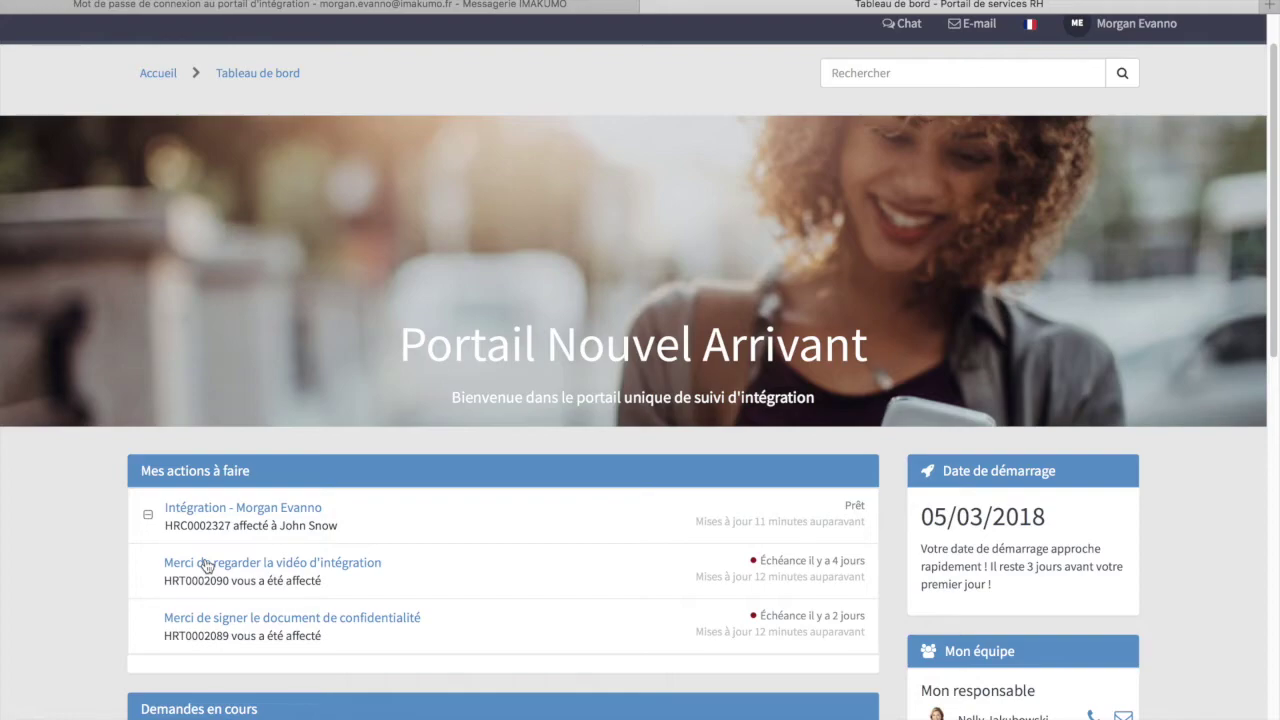
- Play and pause the onboarding video, close its task as finished, then expand the confidentiality document task
click(205, 564)
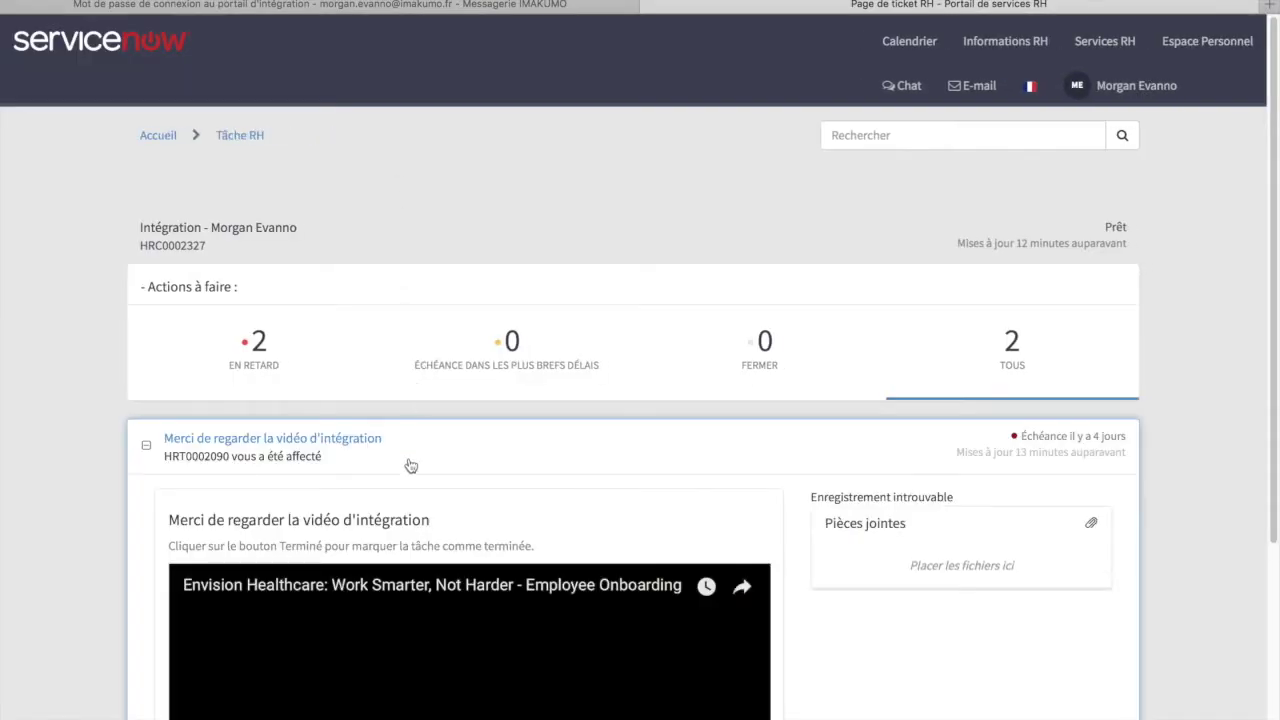
scroll(410, 465, down, 3)
scroll(410, 465, down, 2)
click(472, 480)
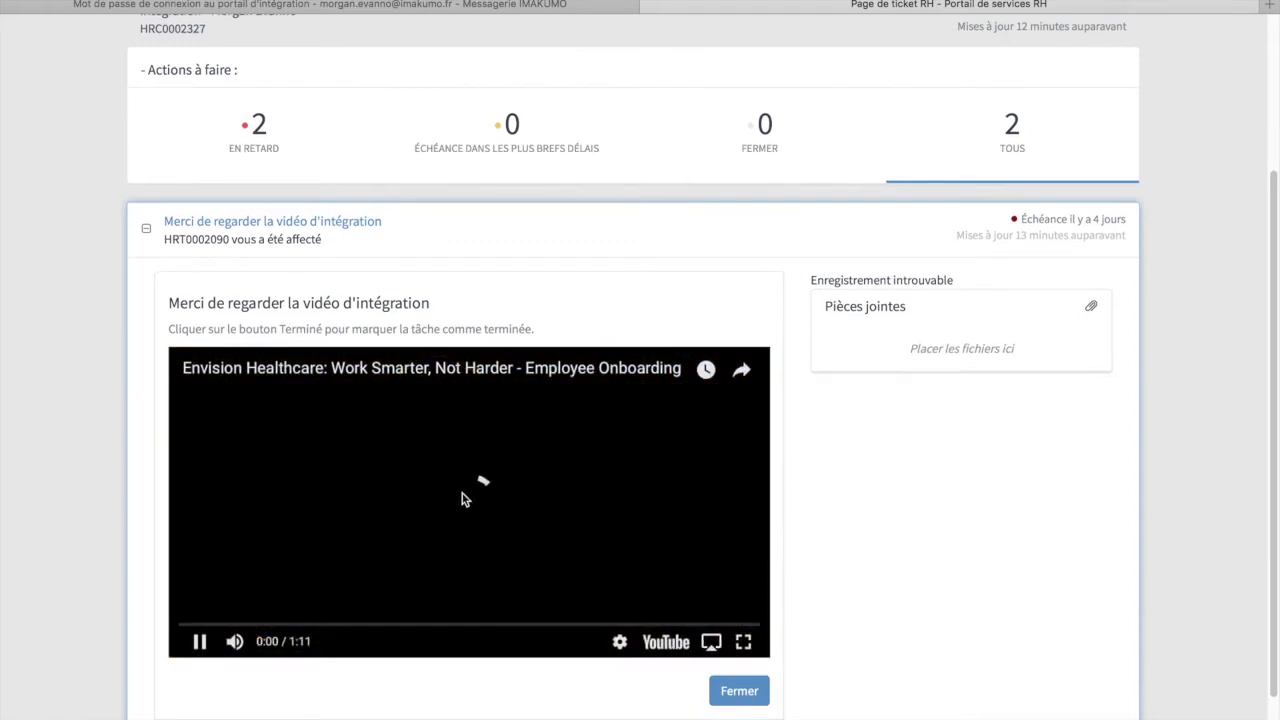
click(468, 500)
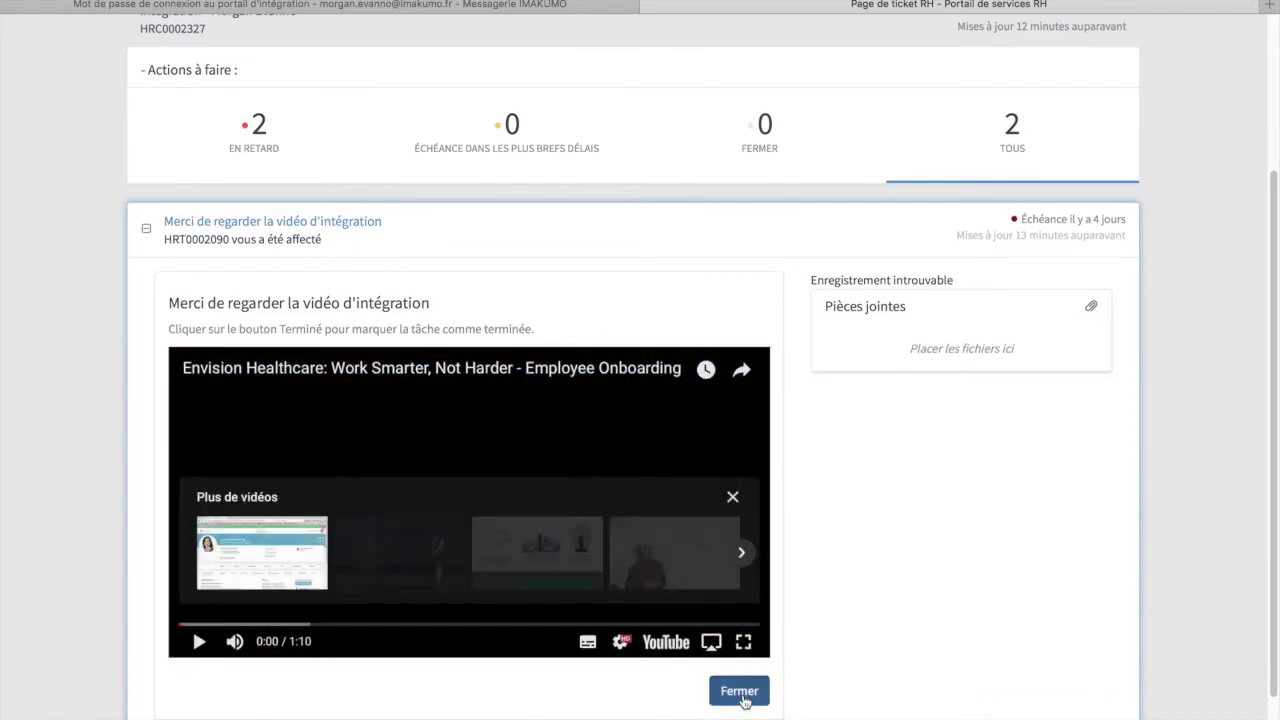
scroll(522, 615, down, 2)
click(522, 611)
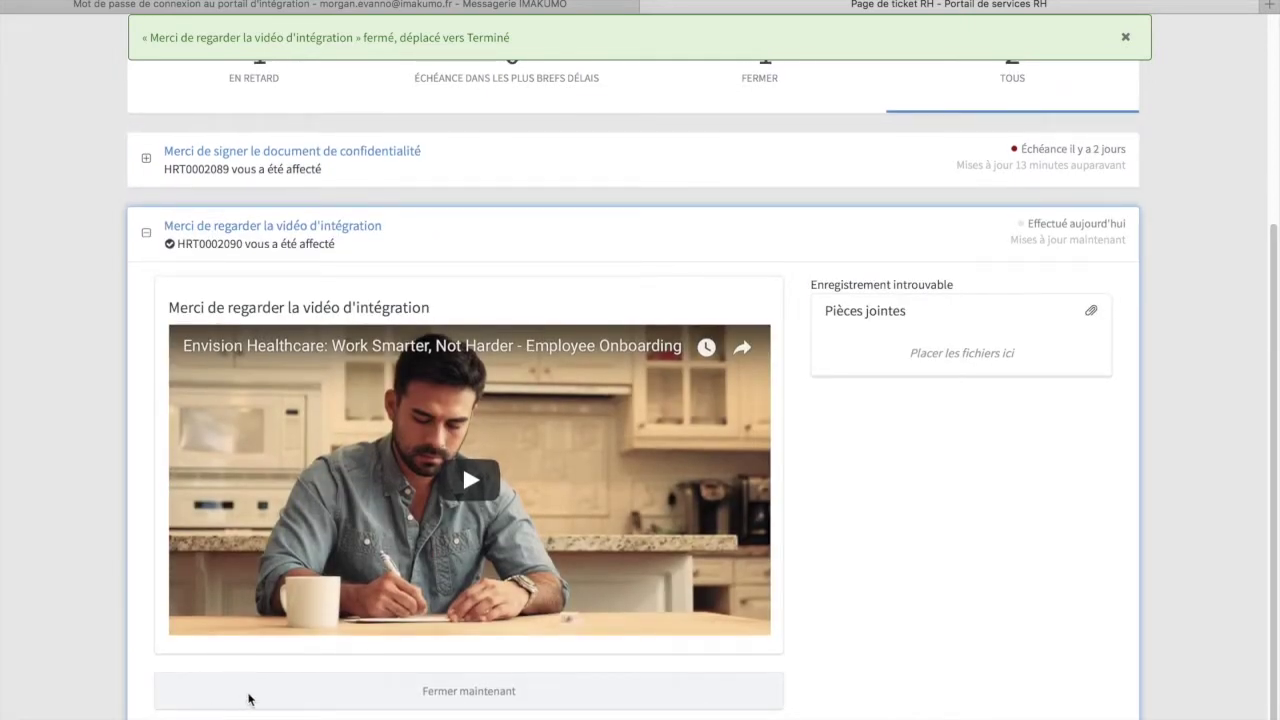
click(146, 233)
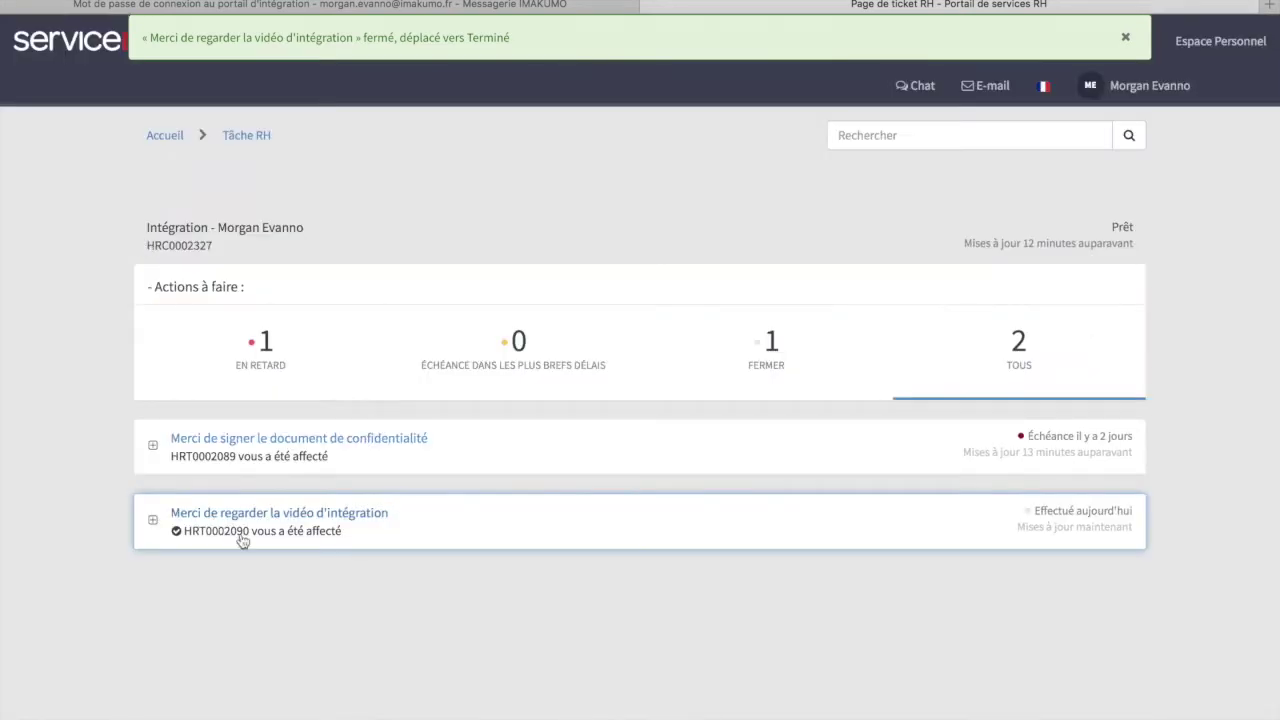
click(271, 457)
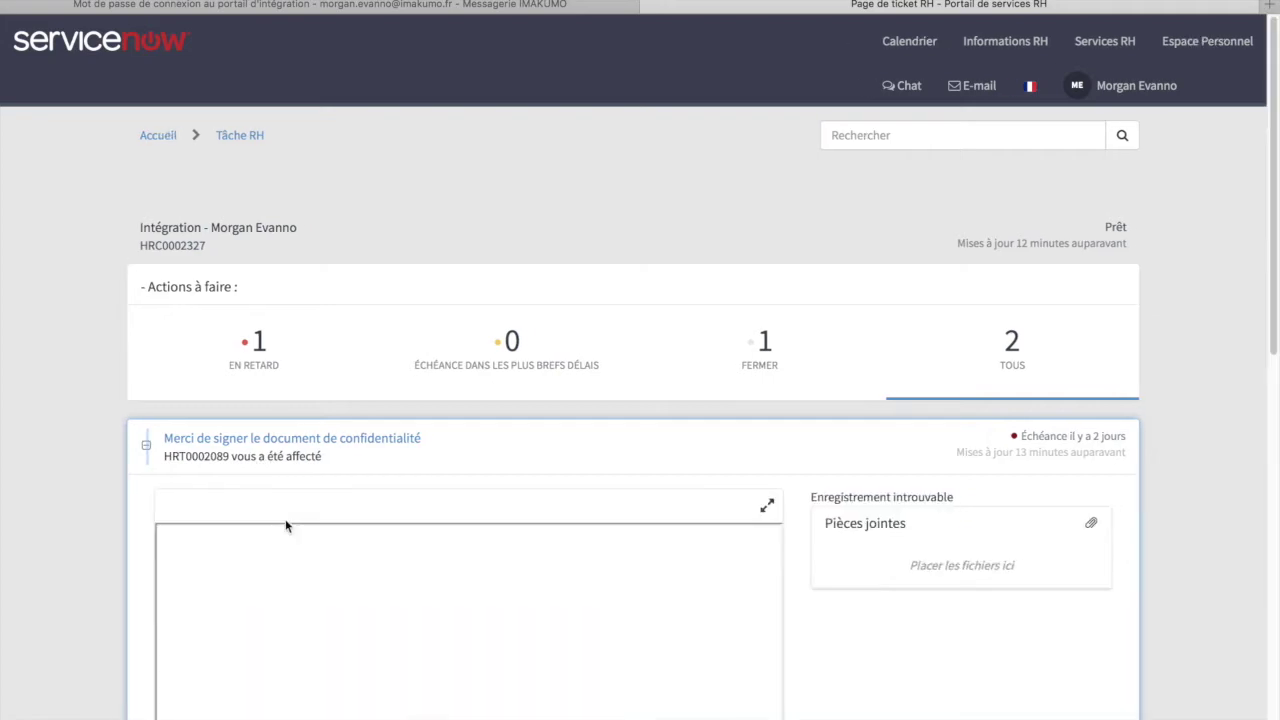
- Enter the new hire's full name in 'Entrez votre nom ici' and draw a signature in the NDA pad
scroll(709, 620, down, 2)
scroll(706, 606, up, 5)
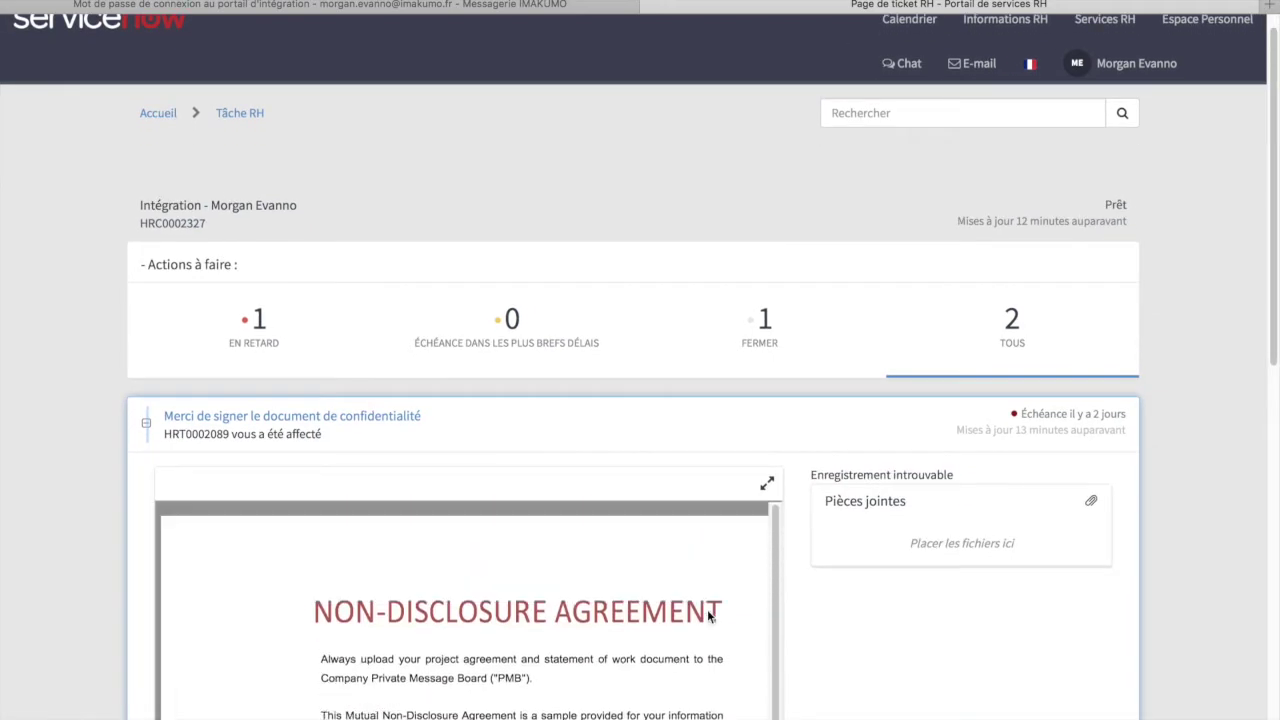
scroll(654, 535, down, 10)
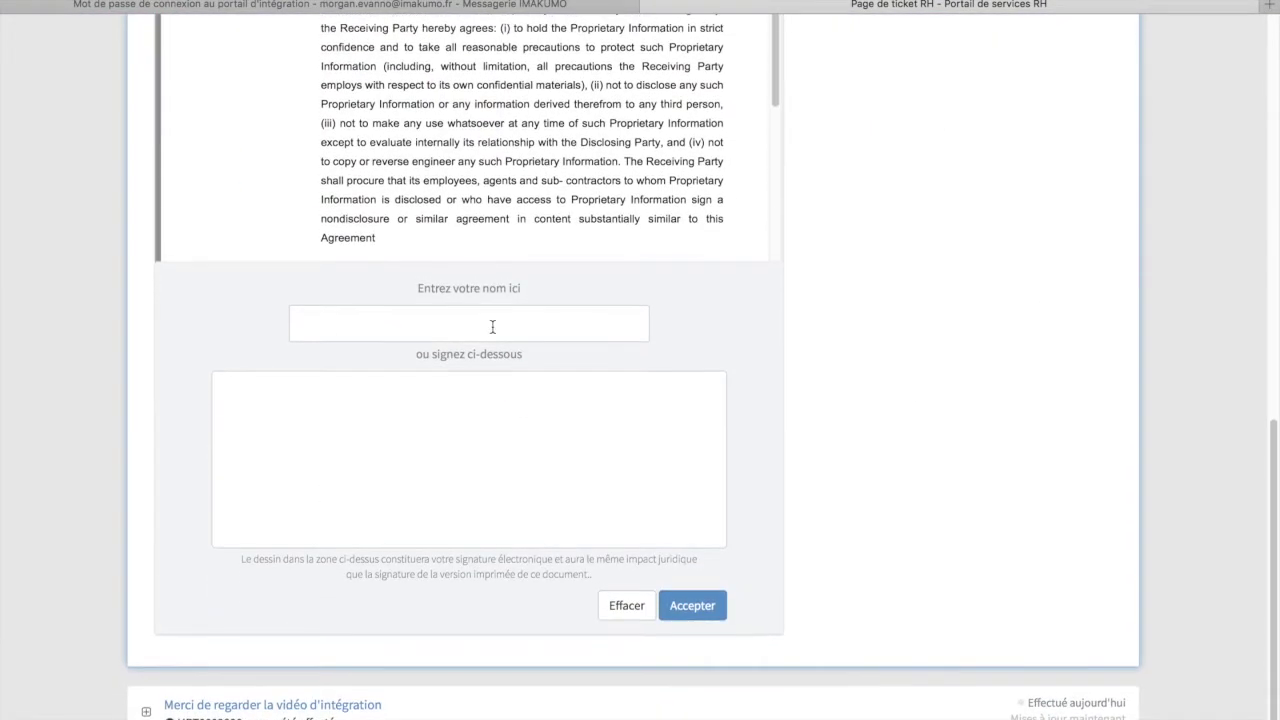
click(491, 327)
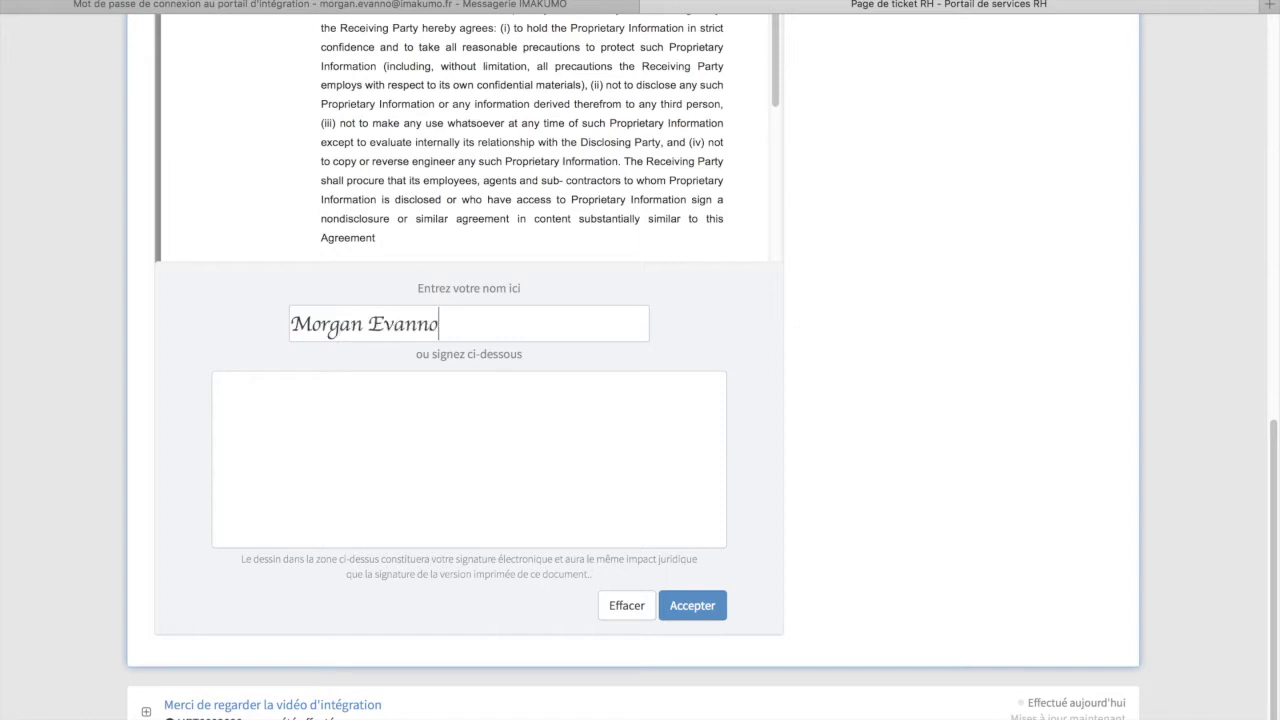
mouse_move(348, 451)
mouse_down()
mouse_move(223, 491)
mouse_move(660, 443)
mouse_up()
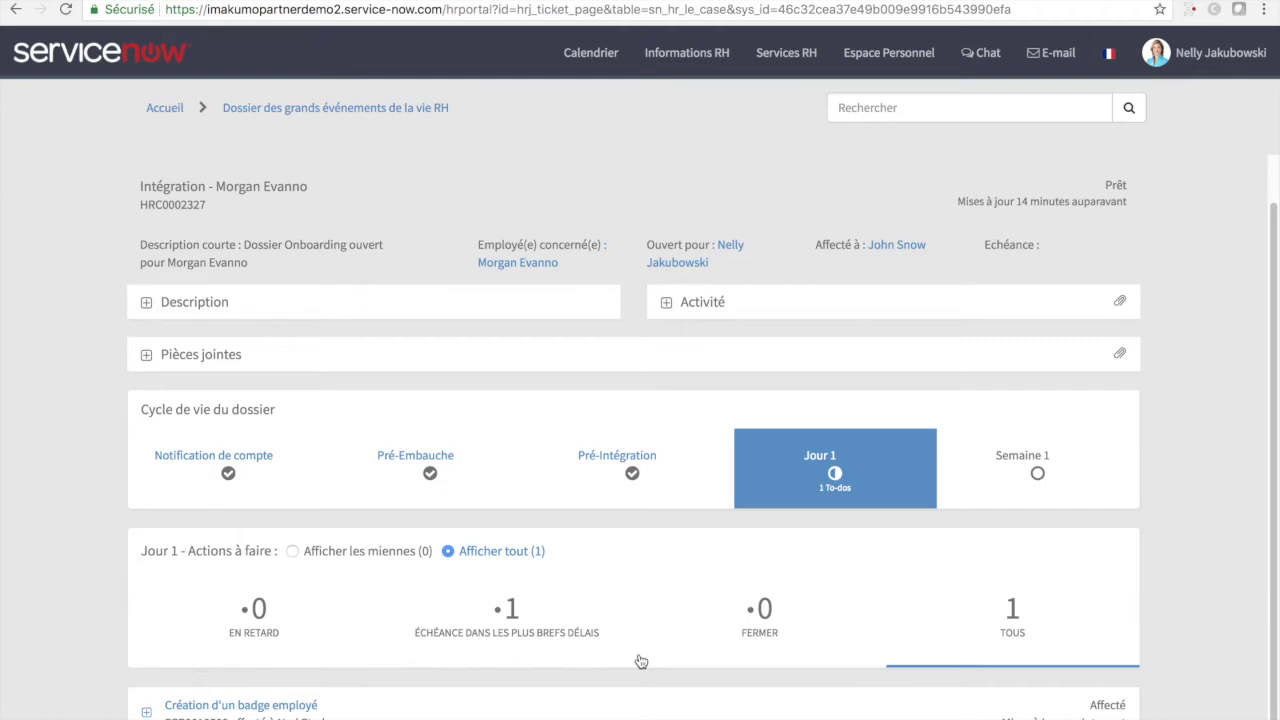
- Expand the 'Création d'un badge employé' task, then impersonate the facilities agent from the user menu
click(146, 713)
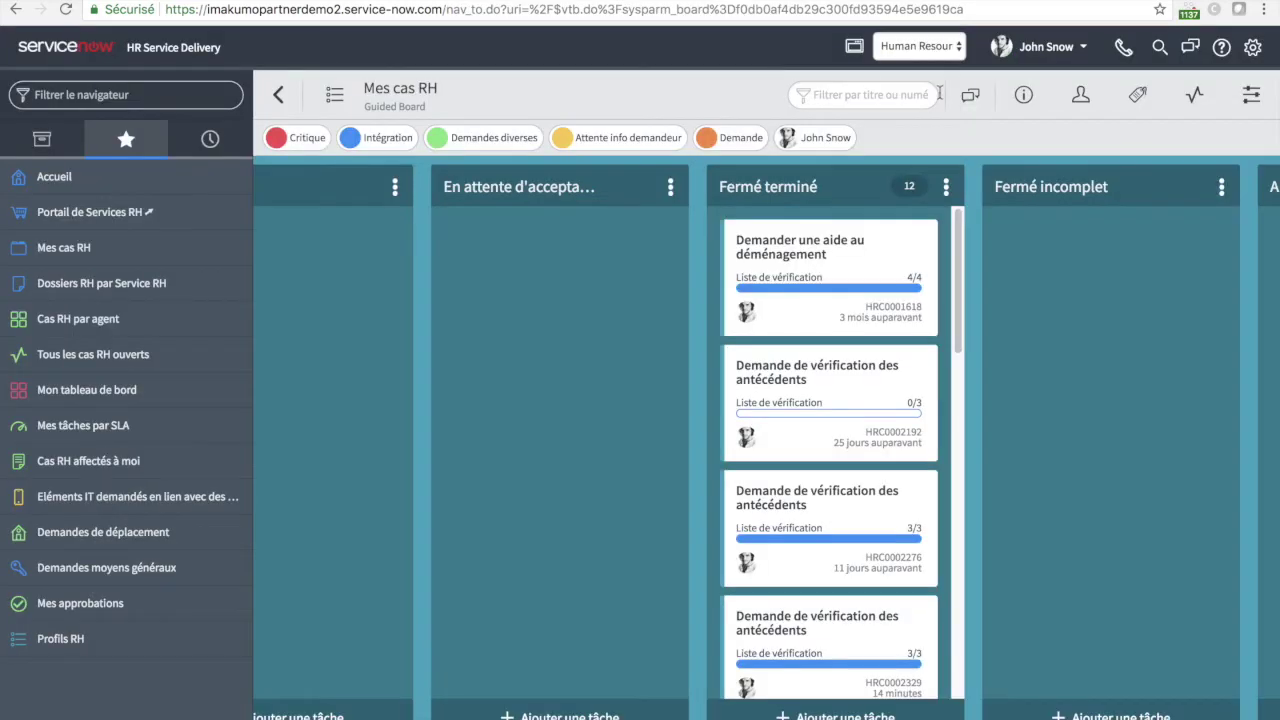
click(1048, 50)
click(1030, 102)
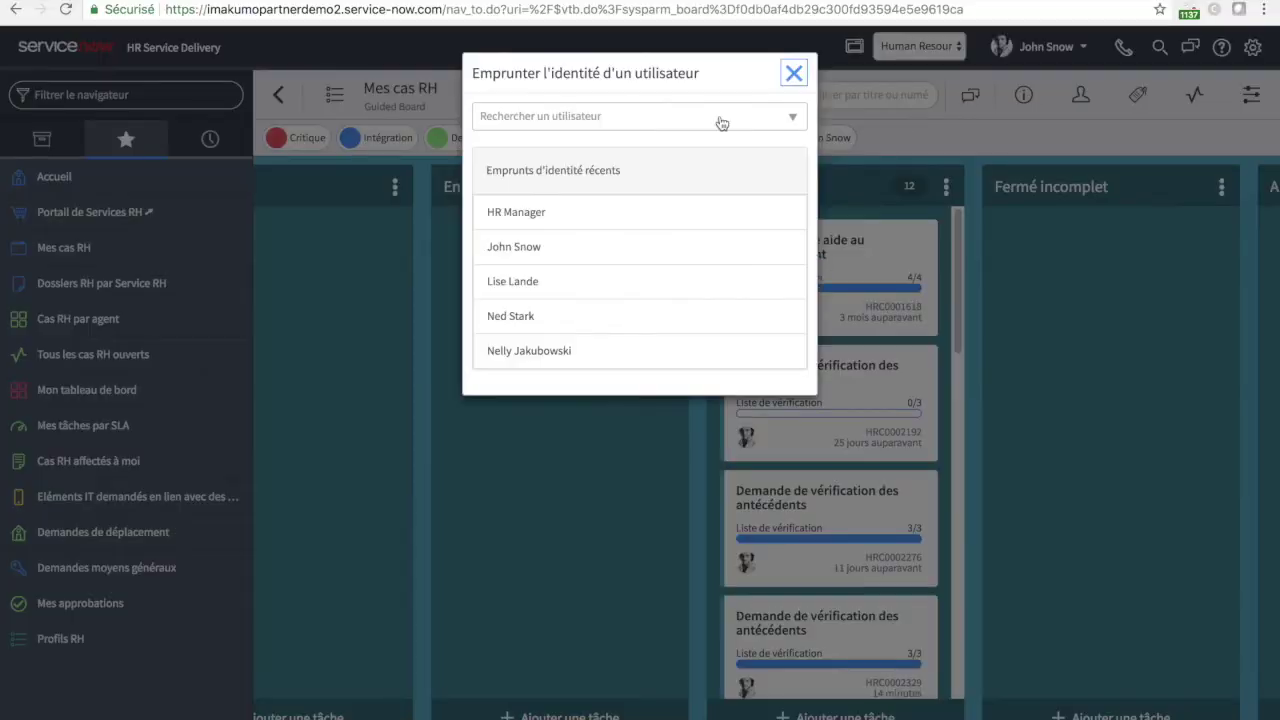
click(586, 321)
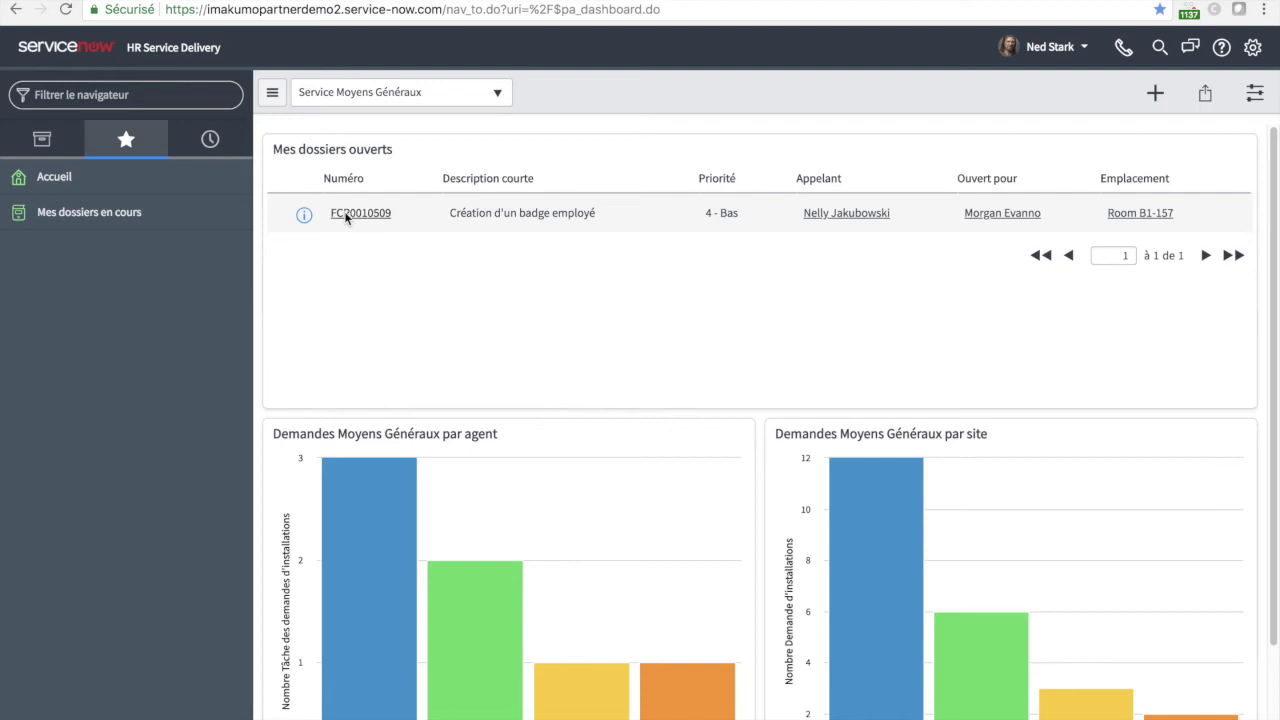
- Open facilities request FCR0010509 'Création d'un badge employé' and review its activity and related lists
click(345, 213)
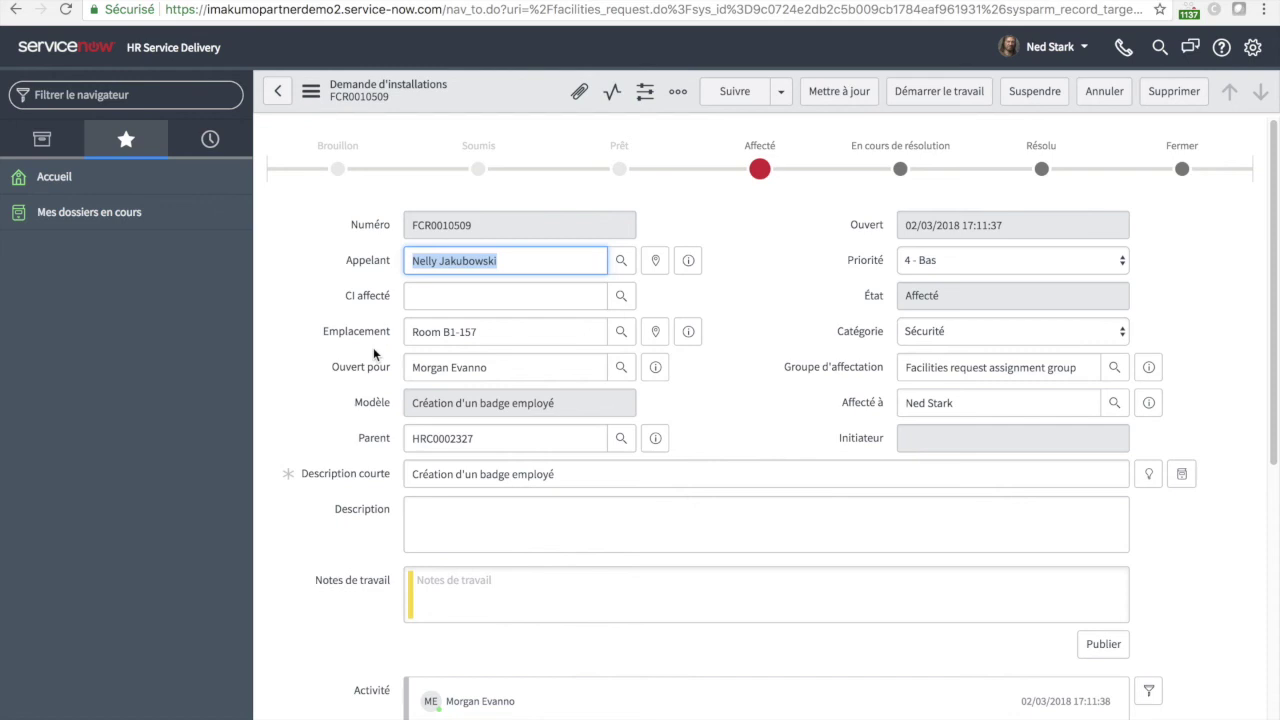
scroll(373, 347, down, 3)
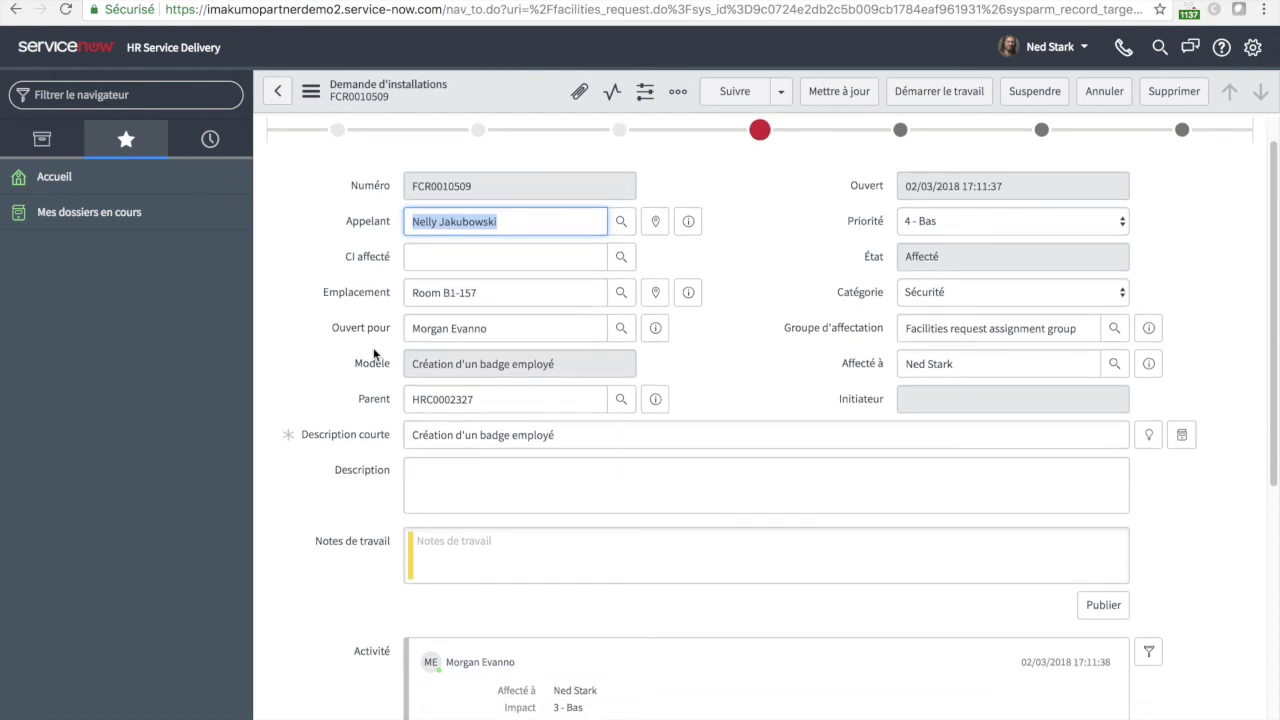
scroll(373, 347, down, 8)
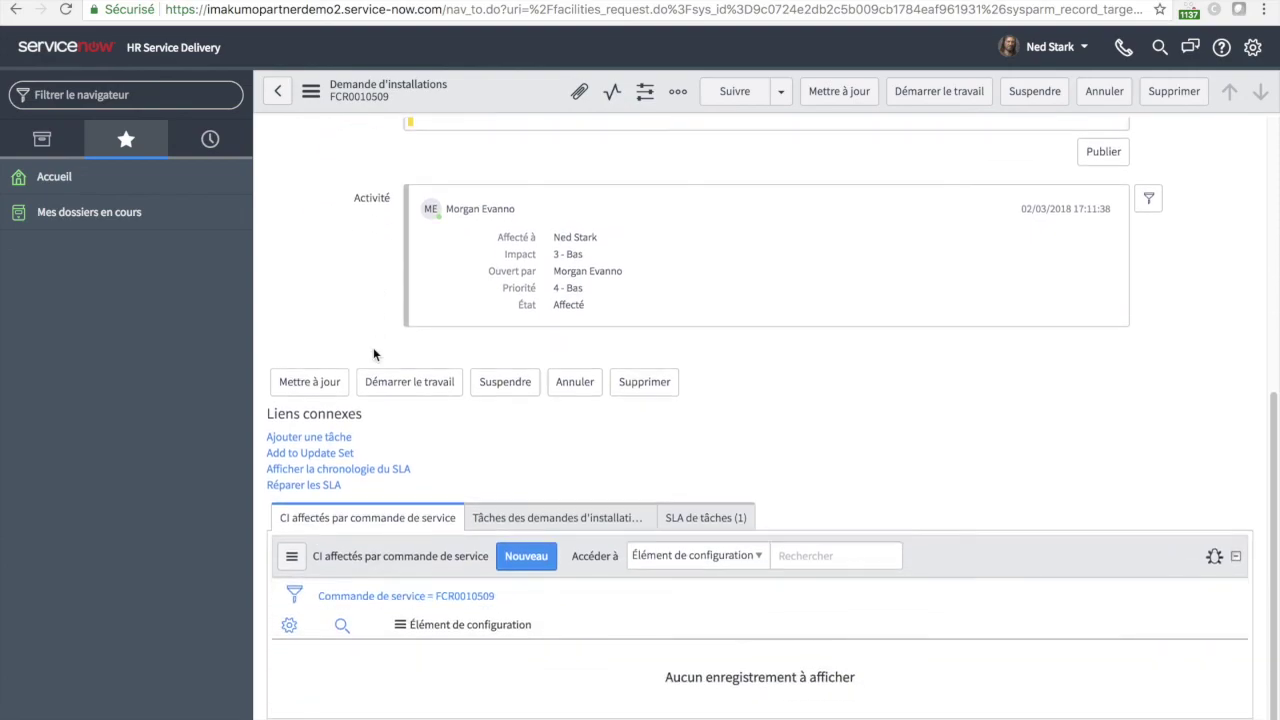